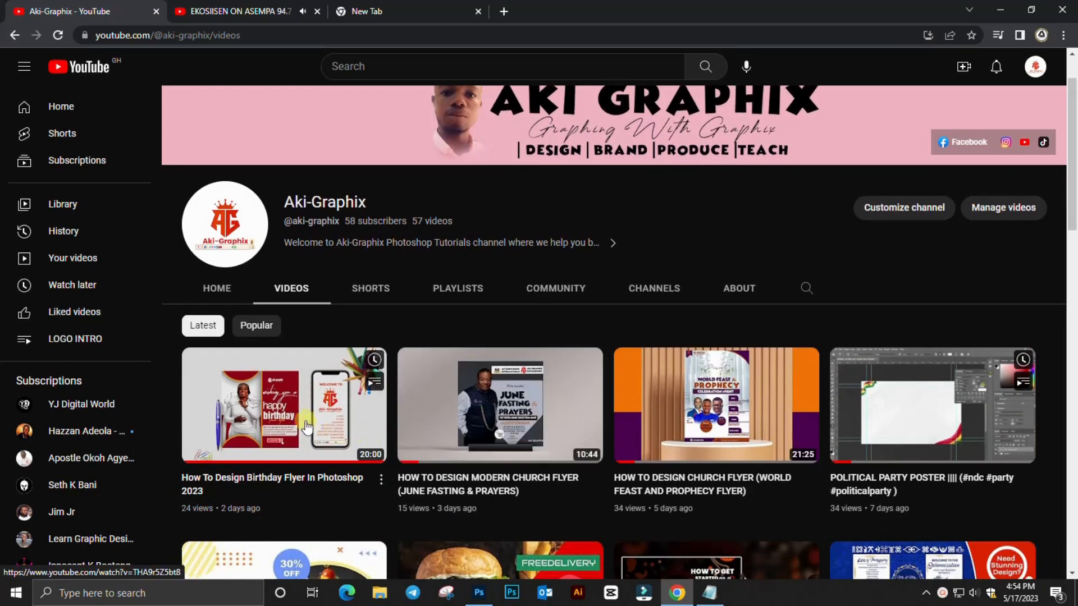
Step: Preview the video "How To Design Birthday Flyer In Photoshop 2023" and return to the channel's video list
{"action": "left_click", "coordinate": [304, 418]}
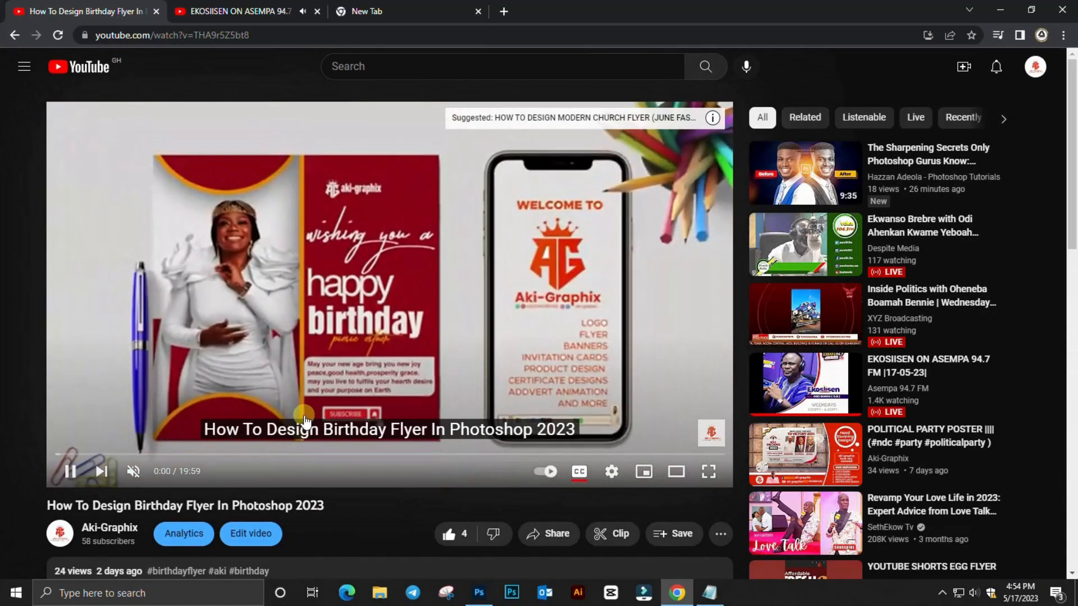
{"action": "left_click", "coordinate": [304, 419]}
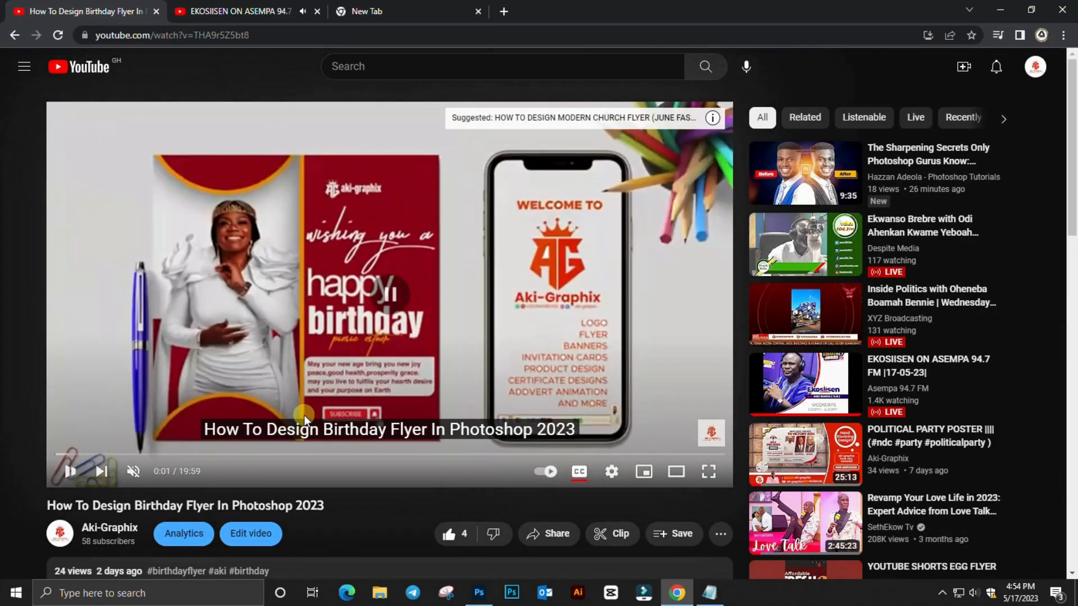
{"action": "left_click", "coordinate": [14, 35]}
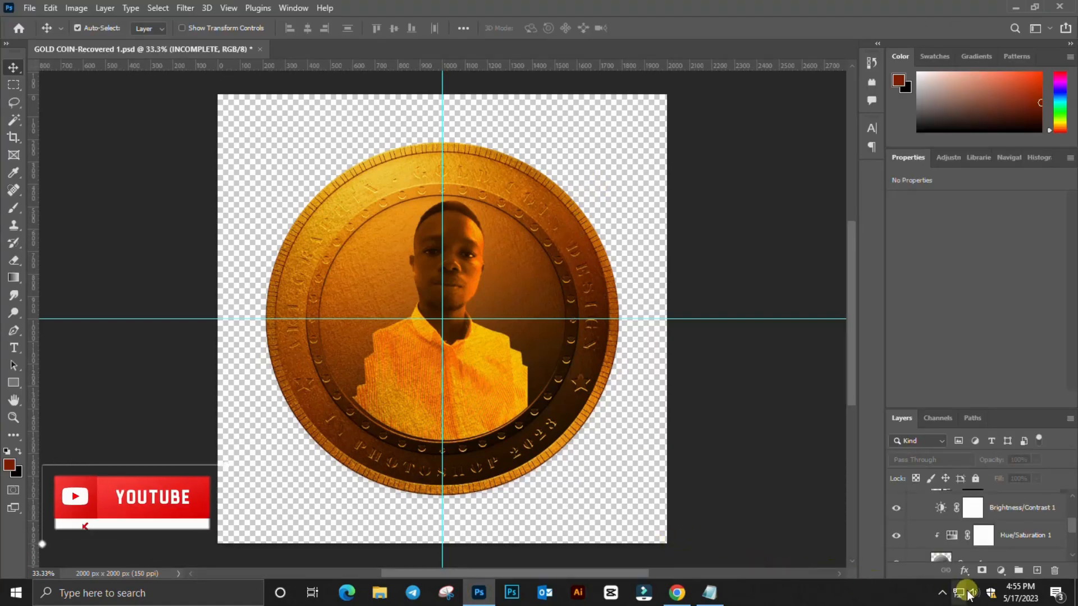
Step: Examine the layer stack of the gold coin document, from the GOLDEN COIN group down to the INCOMPLETE group
{"action": "scroll", "coordinate": [955, 520], "scroll_direction": "down", "scroll_amount": 5}
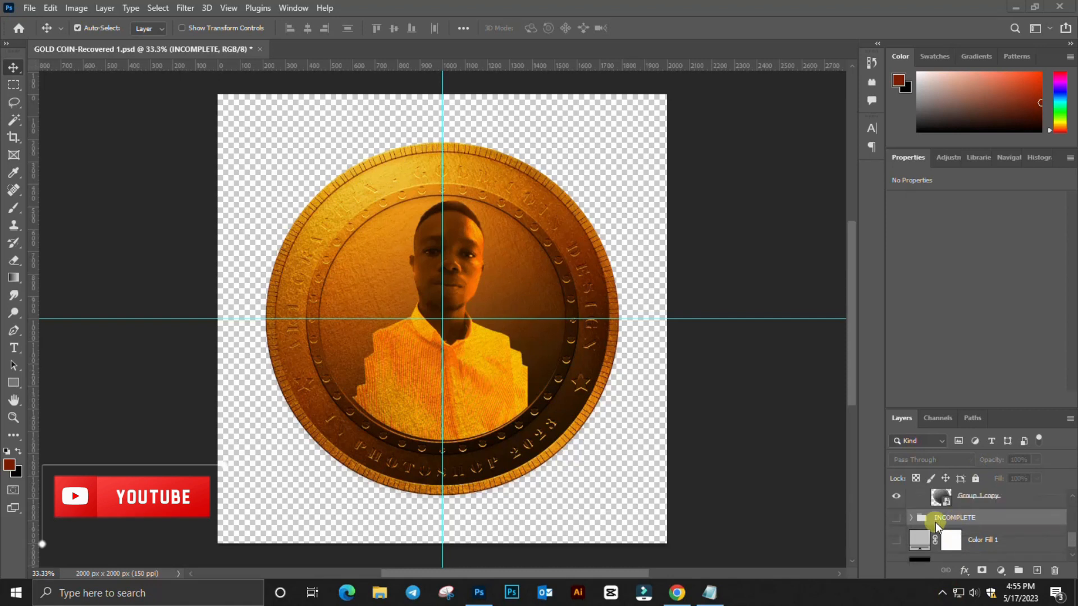
{"action": "scroll", "coordinate": [894, 514], "scroll_direction": "up", "scroll_amount": 5}
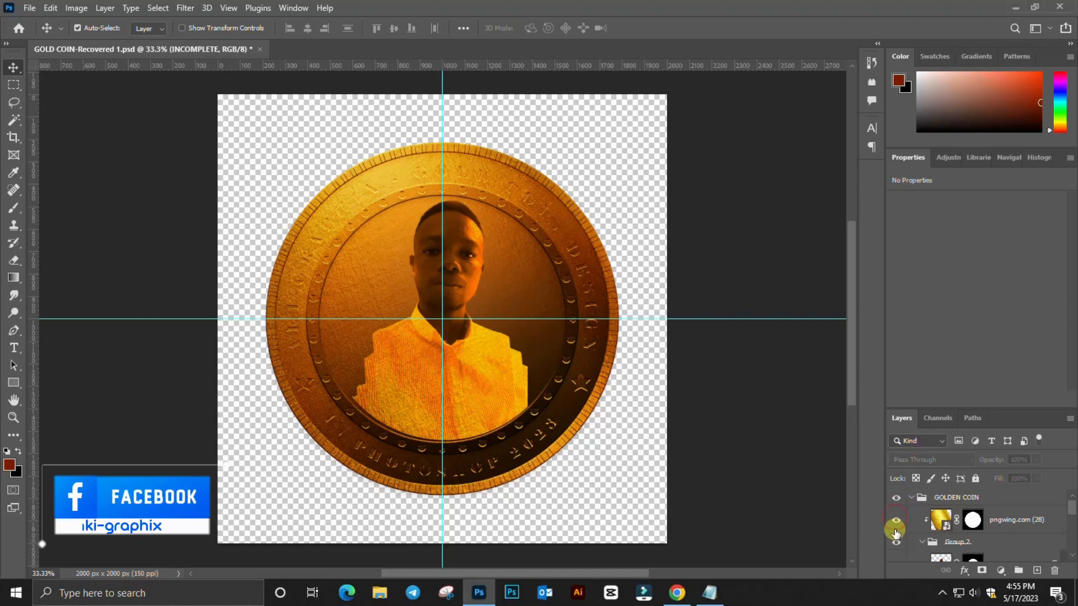
{"action": "scroll", "coordinate": [909, 519], "scroll_direction": "down", "scroll_amount": 2}
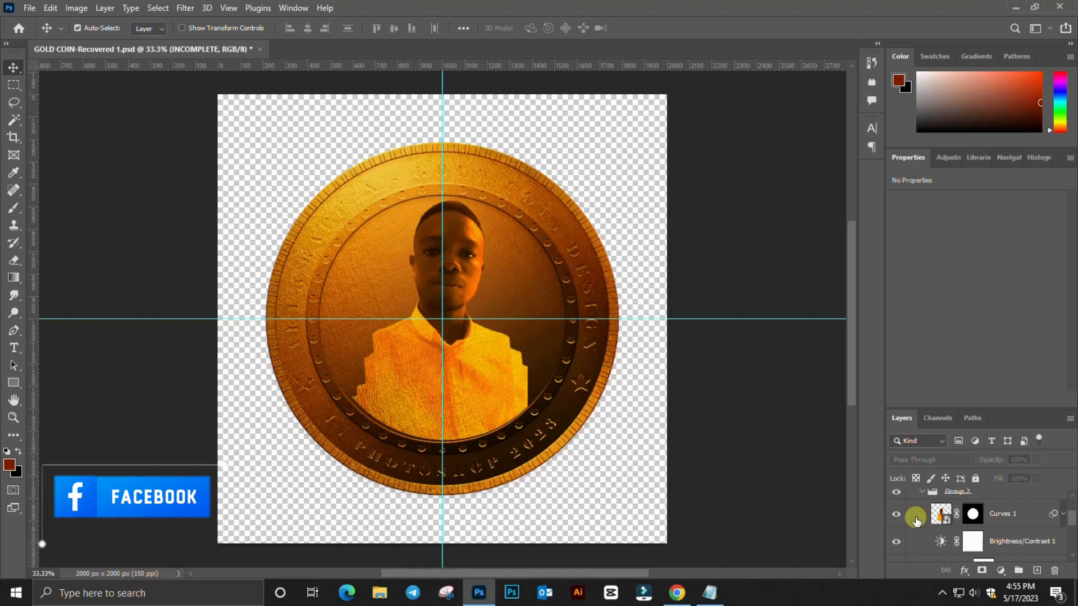
{"action": "scroll", "coordinate": [916, 520], "scroll_direction": "down", "scroll_amount": 3}
{"action": "scroll", "coordinate": [916, 520], "scroll_direction": "down", "scroll_amount": 1}
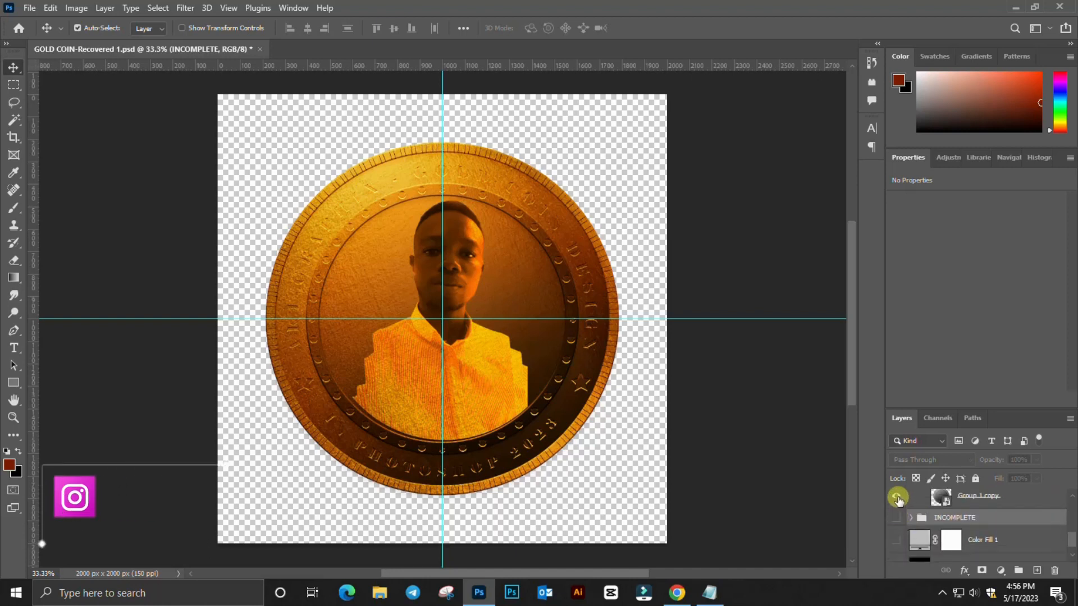
{"action": "scroll", "coordinate": [898, 510], "scroll_direction": "up", "scroll_amount": 3}
{"action": "scroll", "coordinate": [895, 499], "scroll_direction": "up", "scroll_amount": 1}
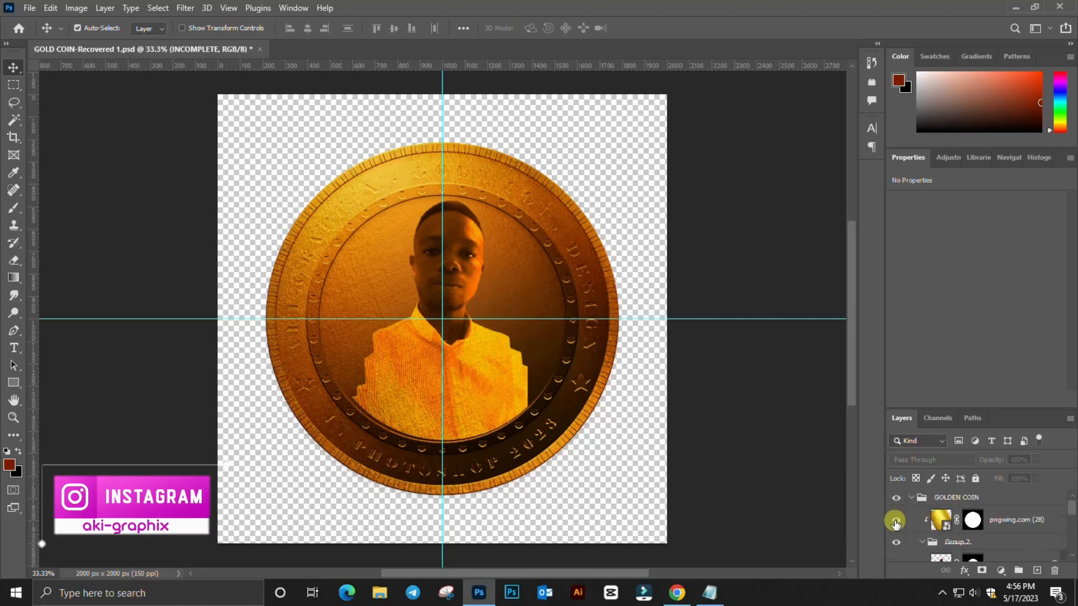
Step: Hide the pngwing.com (28), Curves 1, Brightness/Contrast 1 and Hue/Saturation 1 layers above the base coin
{"action": "left_click", "coordinate": [896, 518]}
{"action": "left_click", "coordinate": [894, 542]}
{"action": "scroll", "coordinate": [897, 525], "scroll_direction": "down", "scroll_amount": 1}
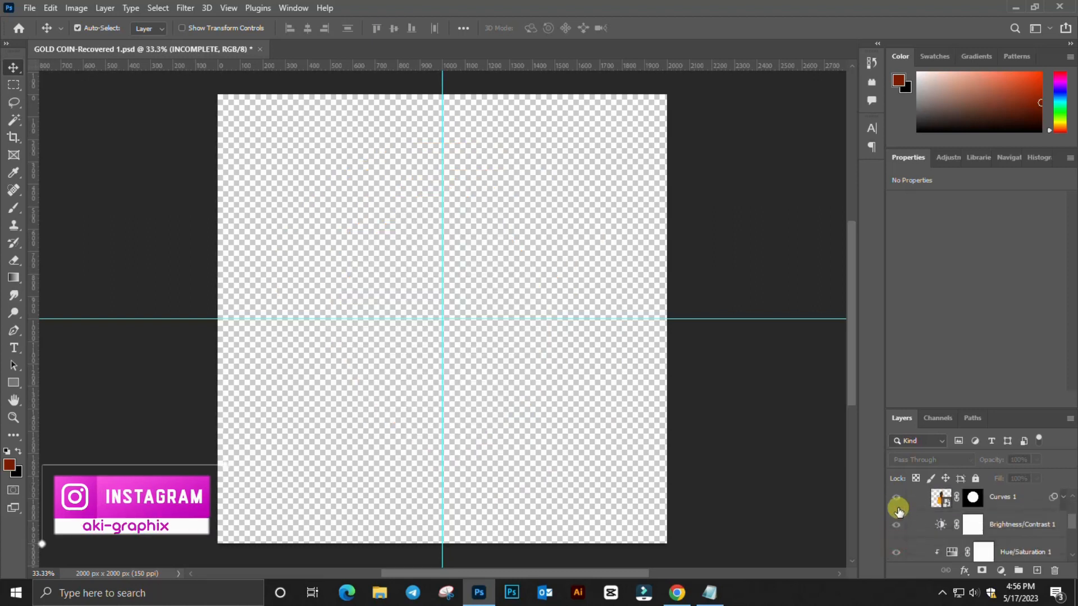
{"action": "left_click", "coordinate": [895, 497]}
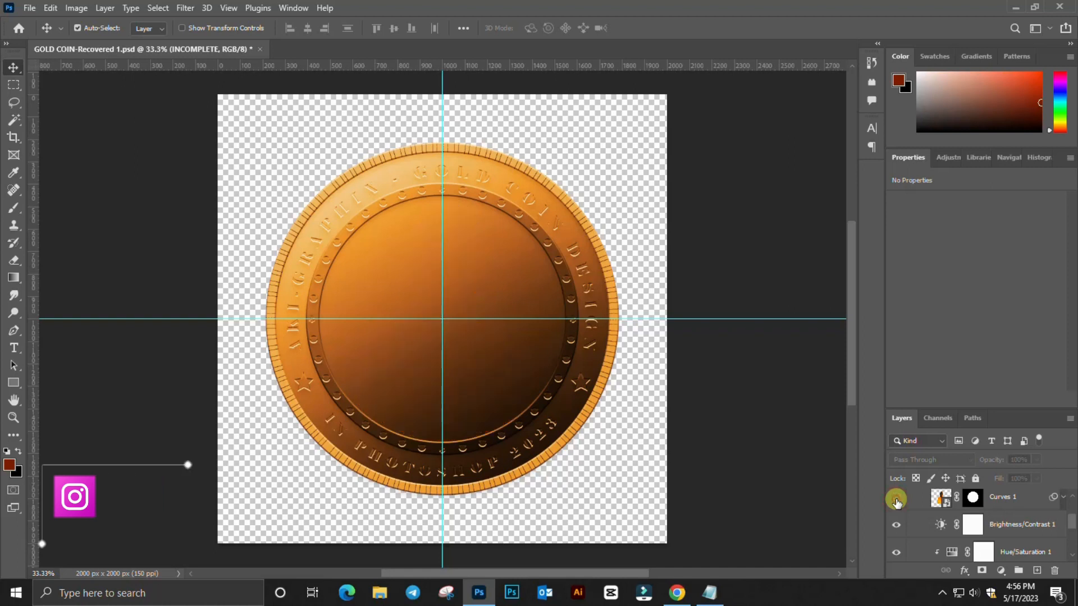
{"action": "left_click", "coordinate": [896, 523]}
{"action": "left_click", "coordinate": [895, 552]}
Step: Select the Group 1 copy smart object and toggle its visibility off and on to examine the base coin
{"action": "scroll", "coordinate": [904, 539], "scroll_direction": "down", "scroll_amount": 1}
{"action": "left_click", "coordinate": [895, 530]}
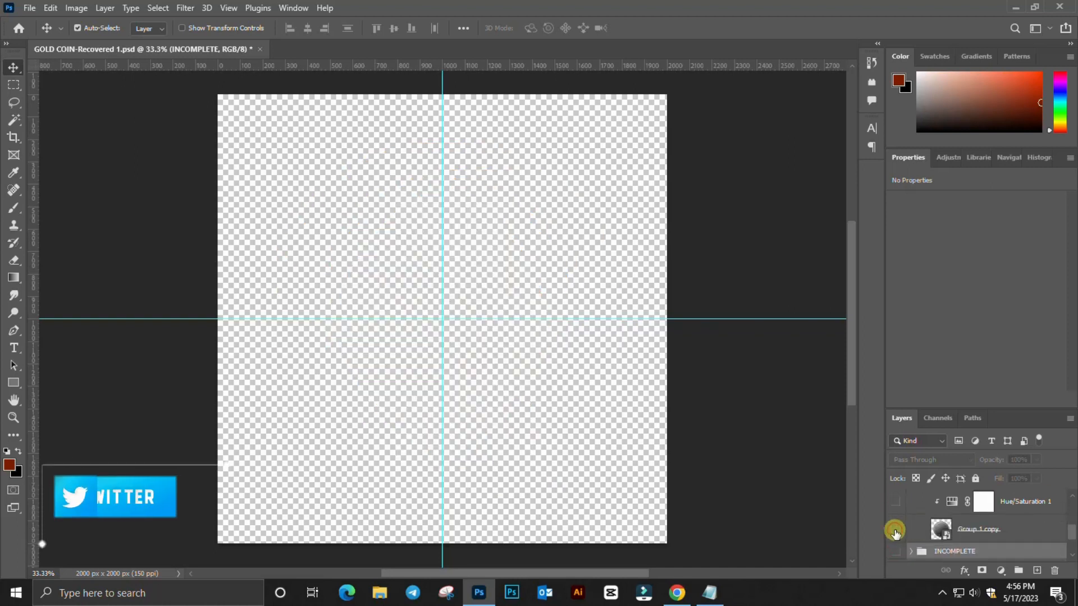
{"action": "left_click", "coordinate": [894, 531]}
{"action": "left_click", "coordinate": [968, 528]}
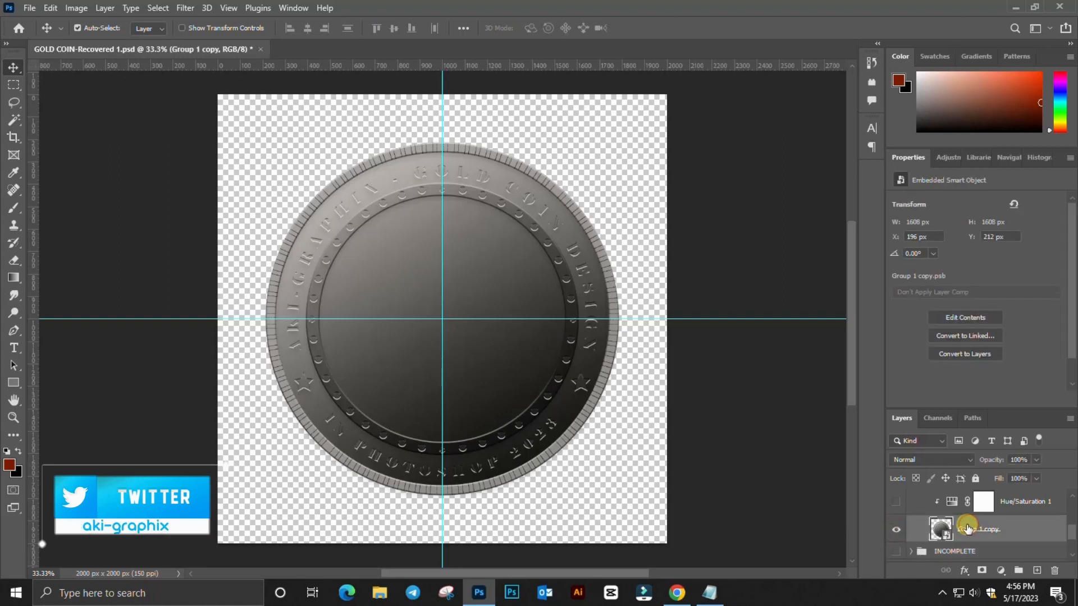
{"action": "scroll", "coordinate": [967, 528], "scroll_direction": "down", "scroll_amount": 1}
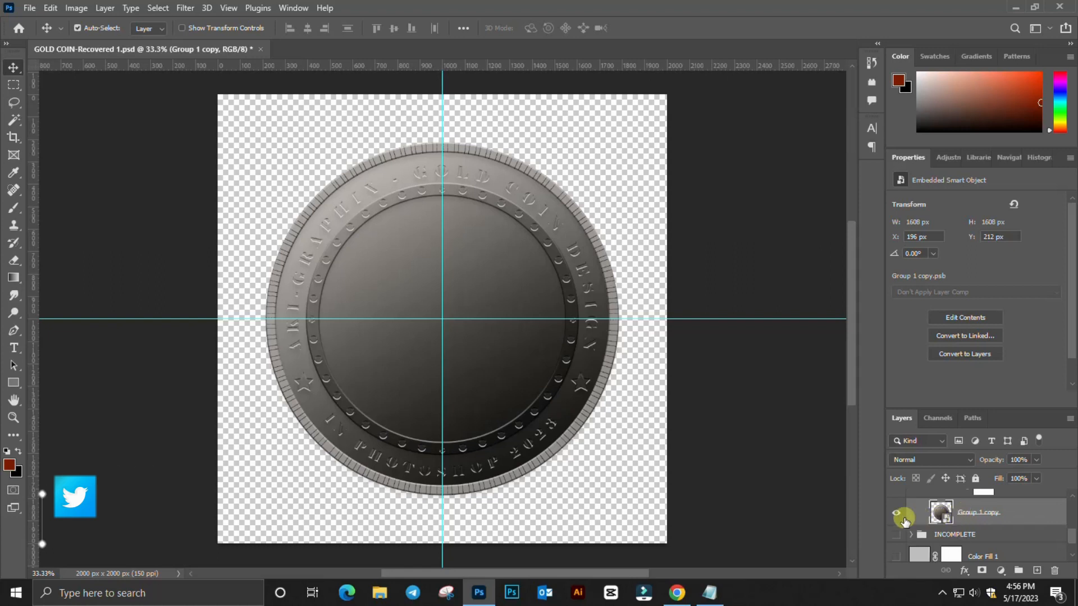
{"action": "scroll", "coordinate": [966, 514], "scroll_direction": "up", "scroll_amount": 1}
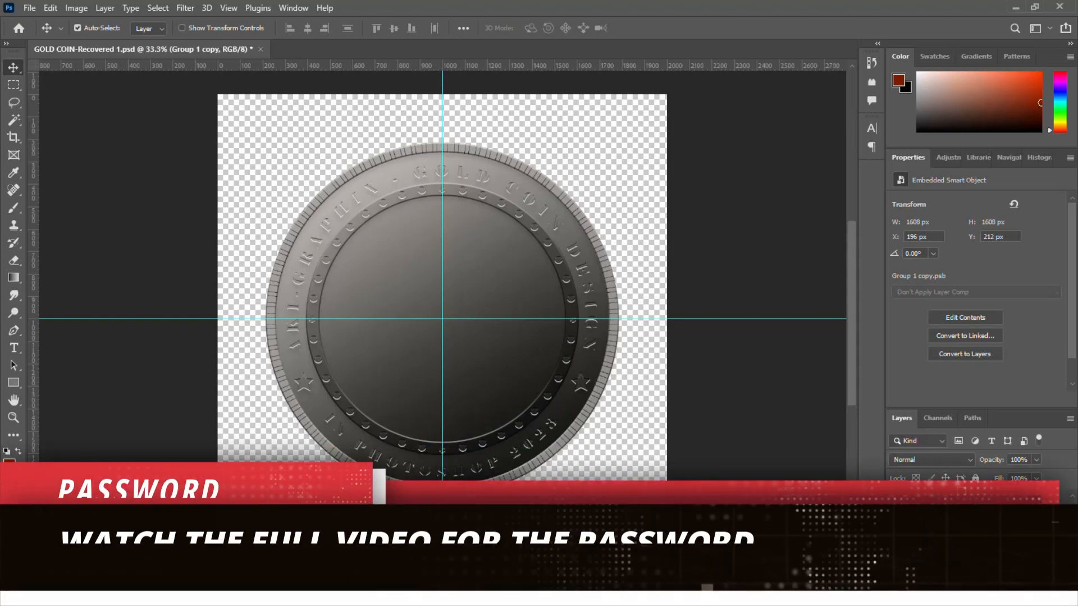
{"action": "left_click", "coordinate": [896, 524]}
{"action": "left_click", "coordinate": [896, 524]}
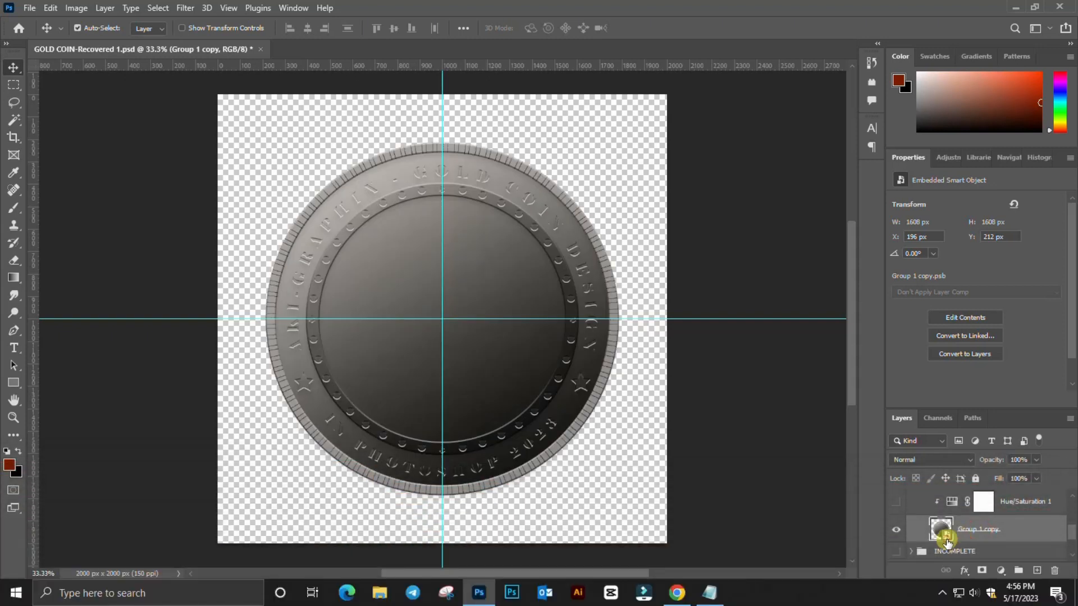
Step: Open the contents of the Group 1 copy smart object and expand its layer group to review the layers
{"action": "double_click", "coordinate": [946, 540]}
{"action": "left_click", "coordinate": [911, 499]}
{"action": "scroll", "coordinate": [936, 508], "scroll_direction": "down", "scroll_amount": 3}
{"action": "scroll", "coordinate": [936, 509], "scroll_direction": "down", "scroll_amount": 2}
{"action": "scroll", "coordinate": [936, 509], "scroll_direction": "up", "scroll_amount": 5}
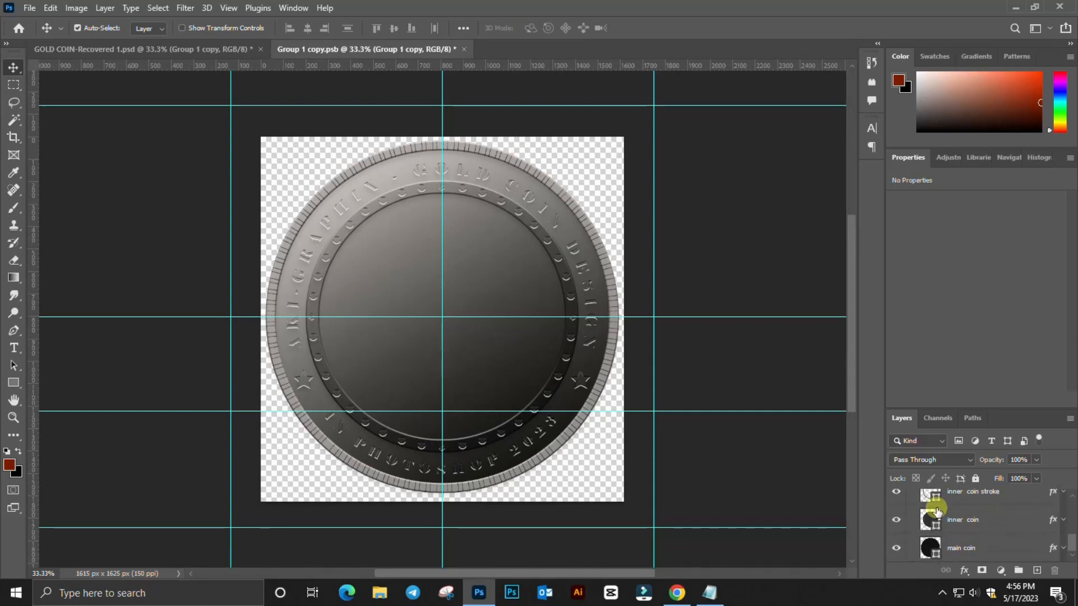
{"action": "scroll", "coordinate": [921, 507], "scroll_direction": "up", "scroll_amount": 1}
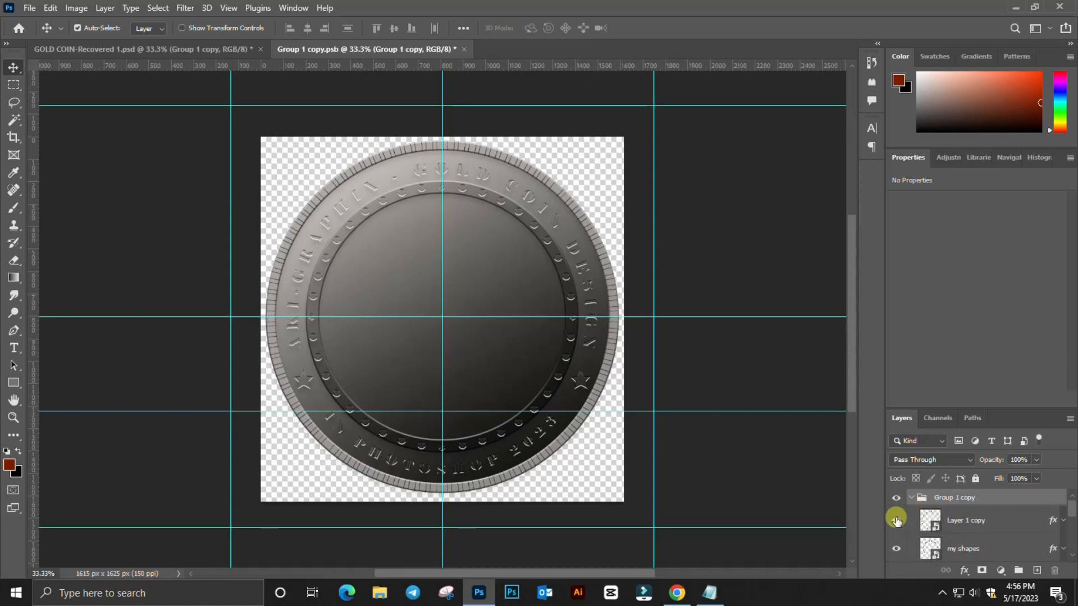
Step: Hide the detail layers, including my shapes, main coin stroke, inner coin stroke and inner coin, leaving only main coin visible
{"action": "left_click", "coordinate": [896, 548]}
{"action": "scroll", "coordinate": [915, 522], "scroll_direction": "down", "scroll_amount": 3}
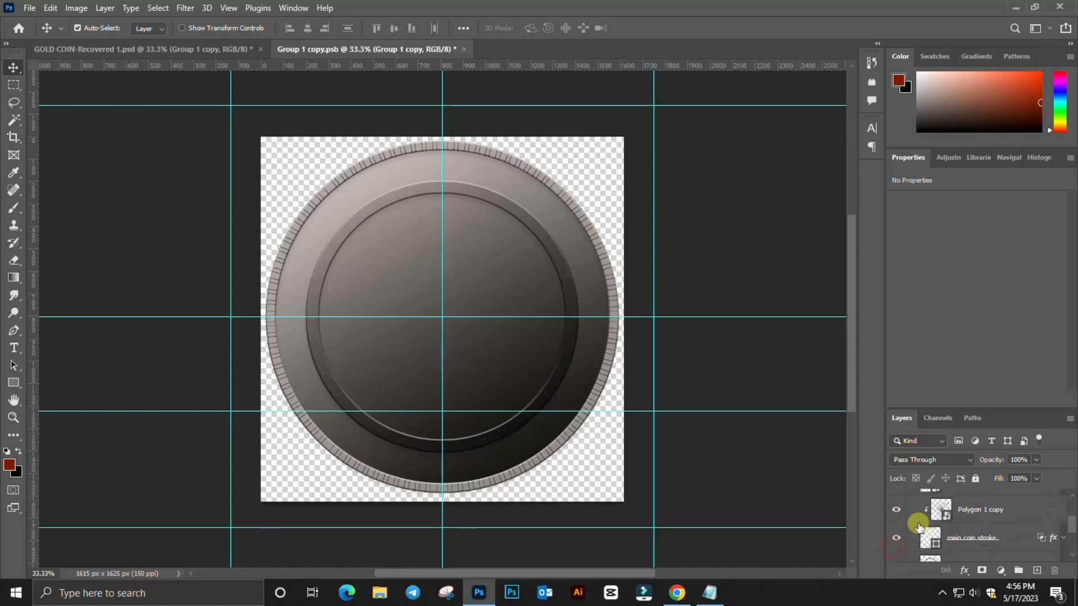
{"action": "left_click", "coordinate": [895, 539]}
{"action": "scroll", "coordinate": [941, 514], "scroll_direction": "down", "scroll_amount": 2}
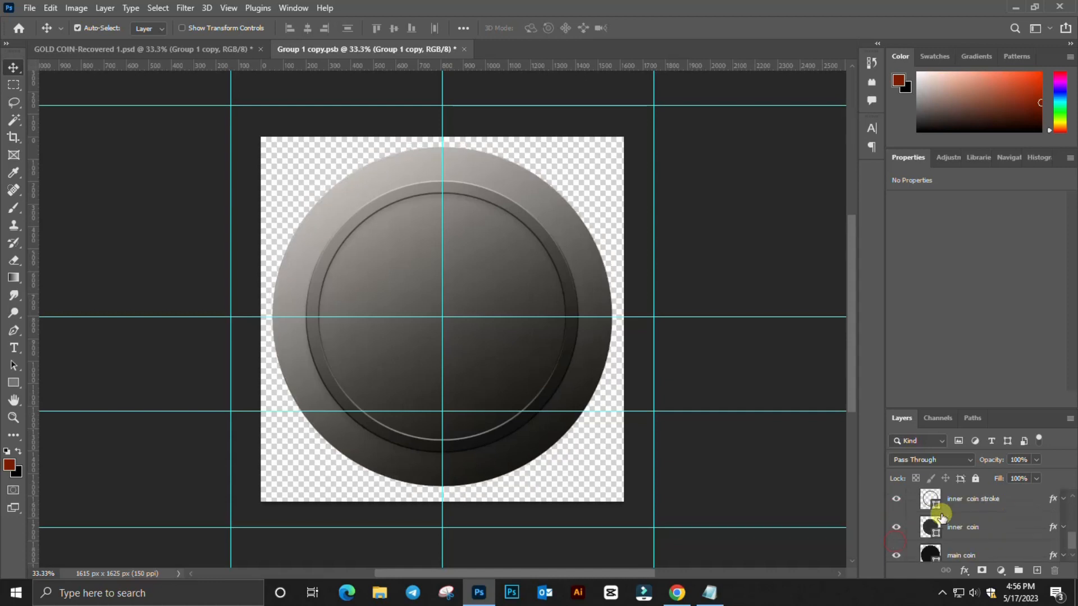
{"action": "left_click", "coordinate": [897, 499]}
{"action": "left_click", "coordinate": [896, 527]}
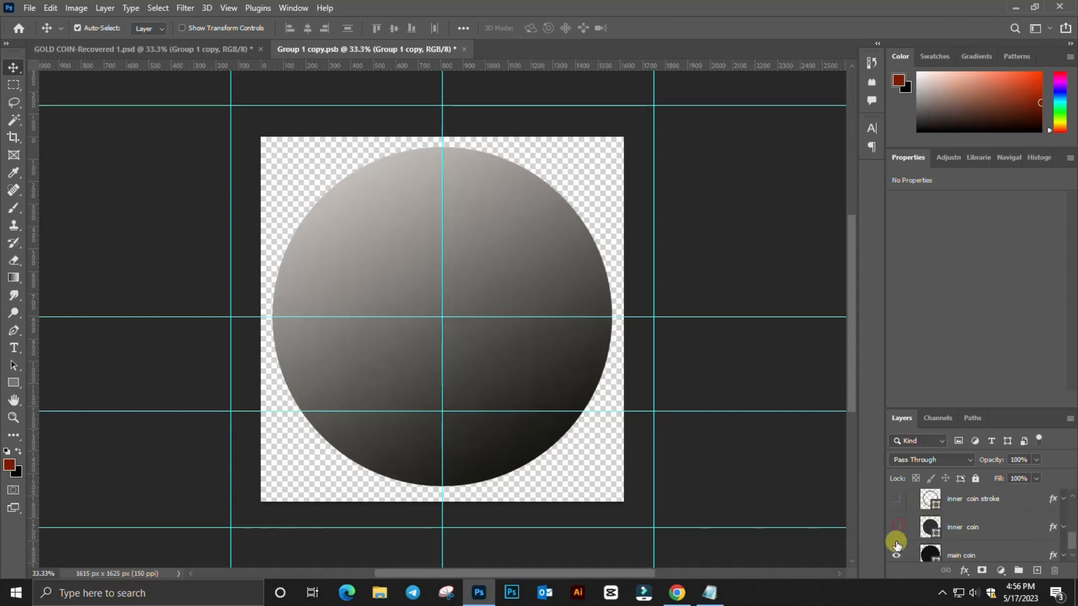
{"action": "left_click", "coordinate": [896, 556]}
{"action": "scroll", "coordinate": [926, 525], "scroll_direction": "down", "scroll_amount": 1}
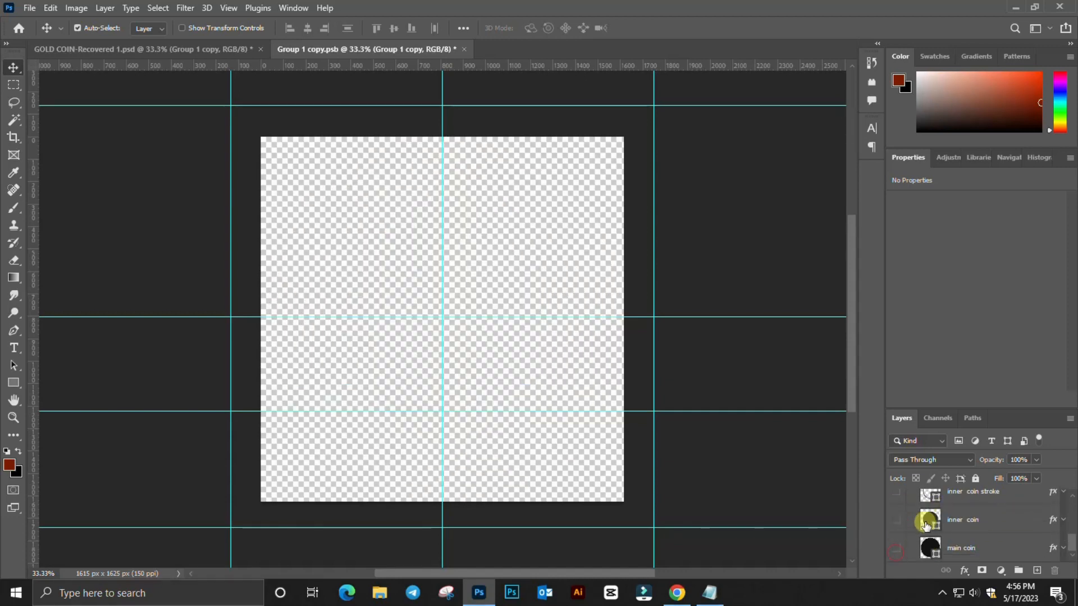
{"action": "left_click", "coordinate": [900, 552]}
Step: Select the main coin shape and set its fill to the solid color 121212
{"action": "left_click", "coordinate": [961, 548]}
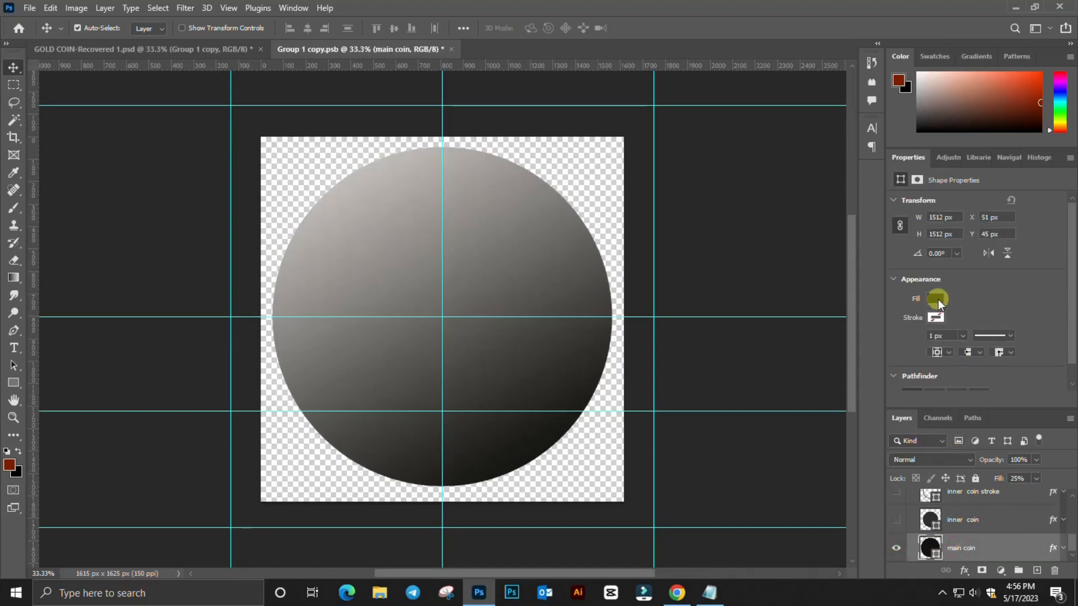
{"action": "left_click", "coordinate": [937, 298]}
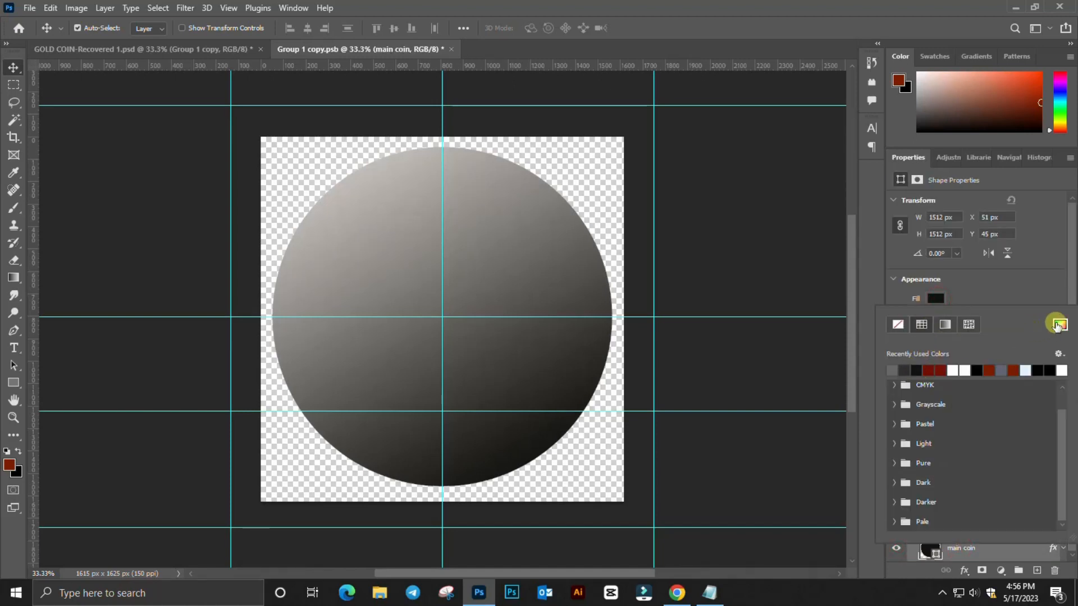
{"action": "left_click", "coordinate": [1057, 326]}
{"action": "left_click_drag", "start_coordinate": [897, 515], "coordinate": [842, 517]}
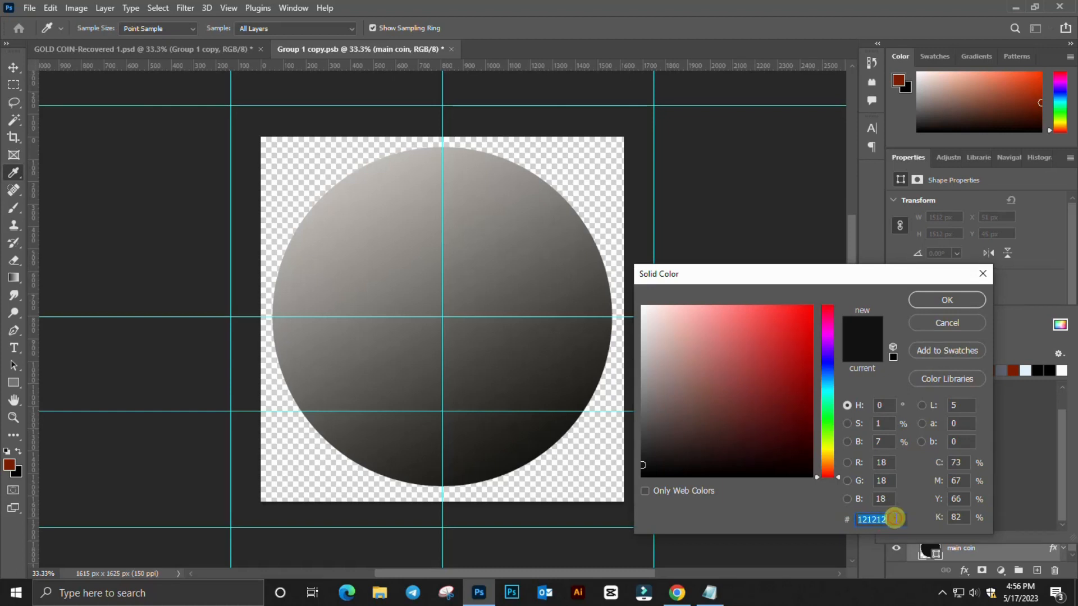
{"action": "key", "text": "Return"}
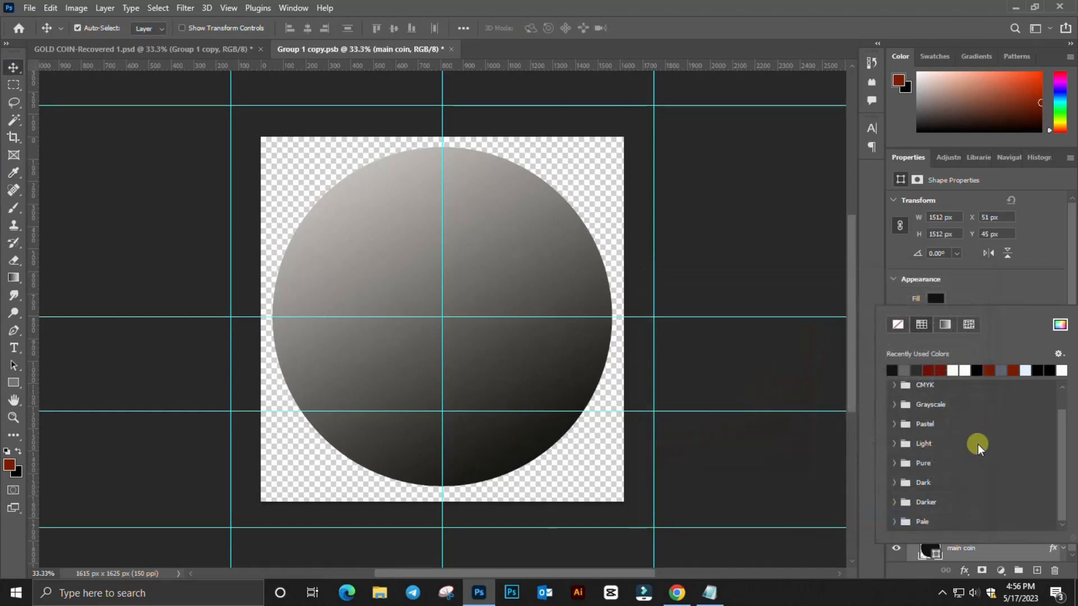
{"action": "left_click", "coordinate": [1011, 279]}
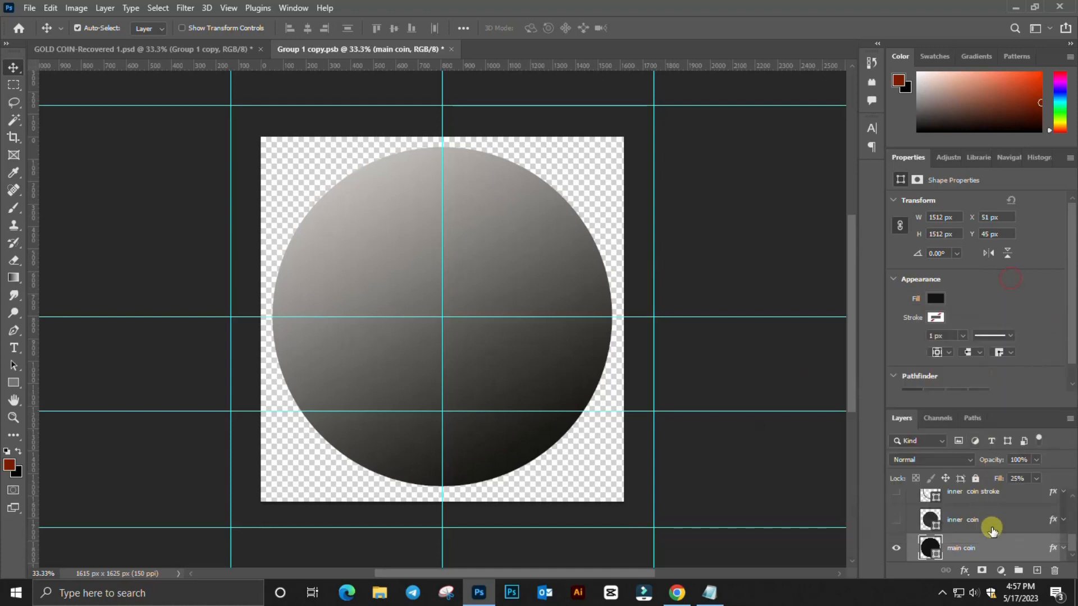
Step: Set the main coin layer's fill opacity to 25% in its blending options
{"action": "double_click", "coordinate": [1051, 548]}
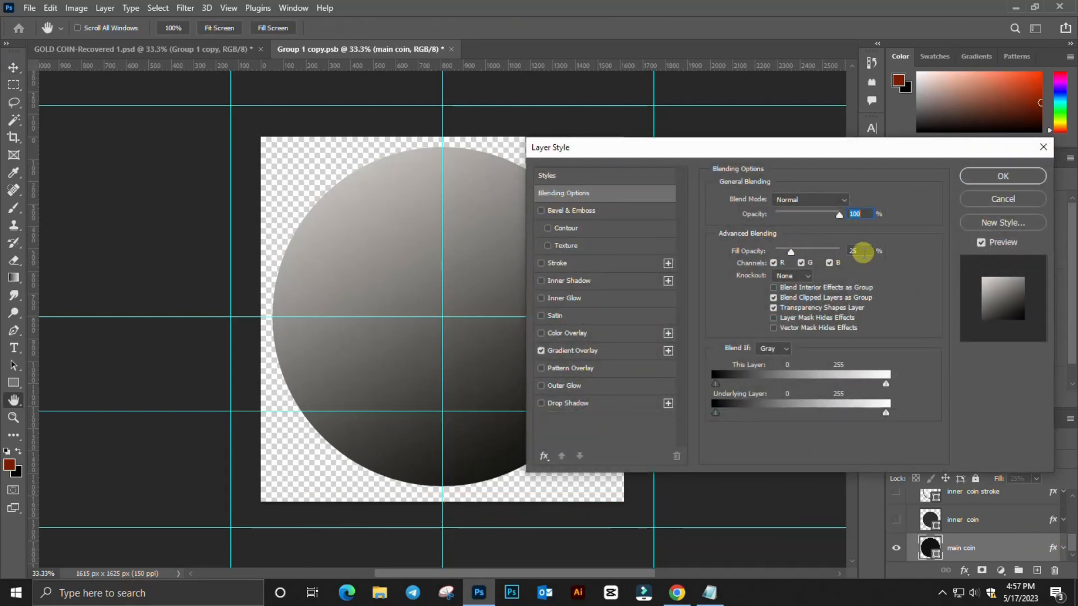
{"action": "type", "text": "25"}
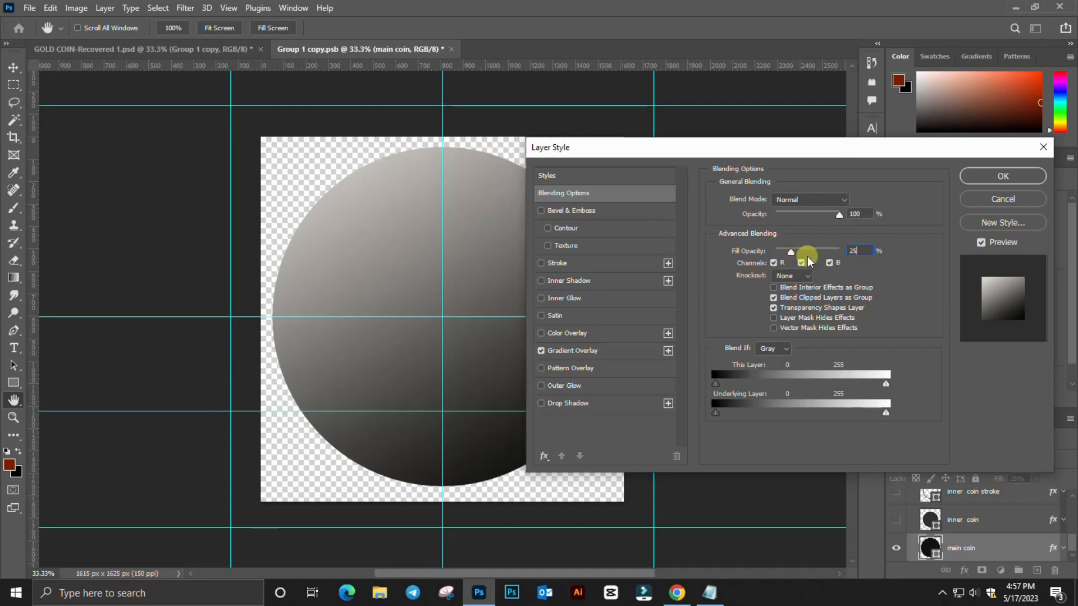
{"action": "left_click", "coordinate": [582, 196]}
Step: Set the main coin's Gradient Overlay to Normal blend mode with 100% opacity
{"action": "left_click", "coordinate": [564, 352]}
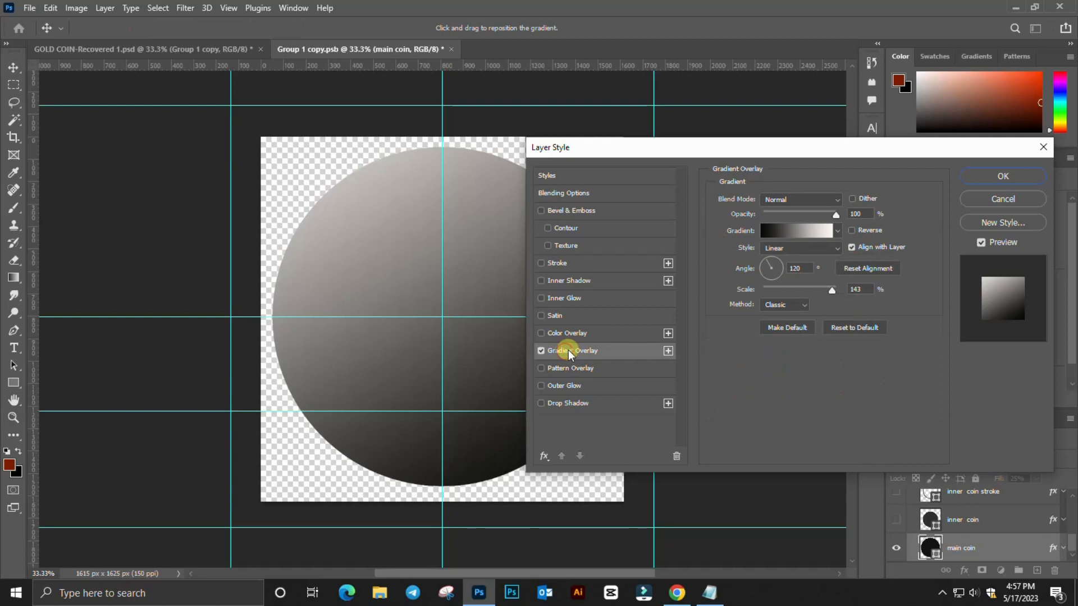
{"action": "left_click", "coordinate": [817, 203]}
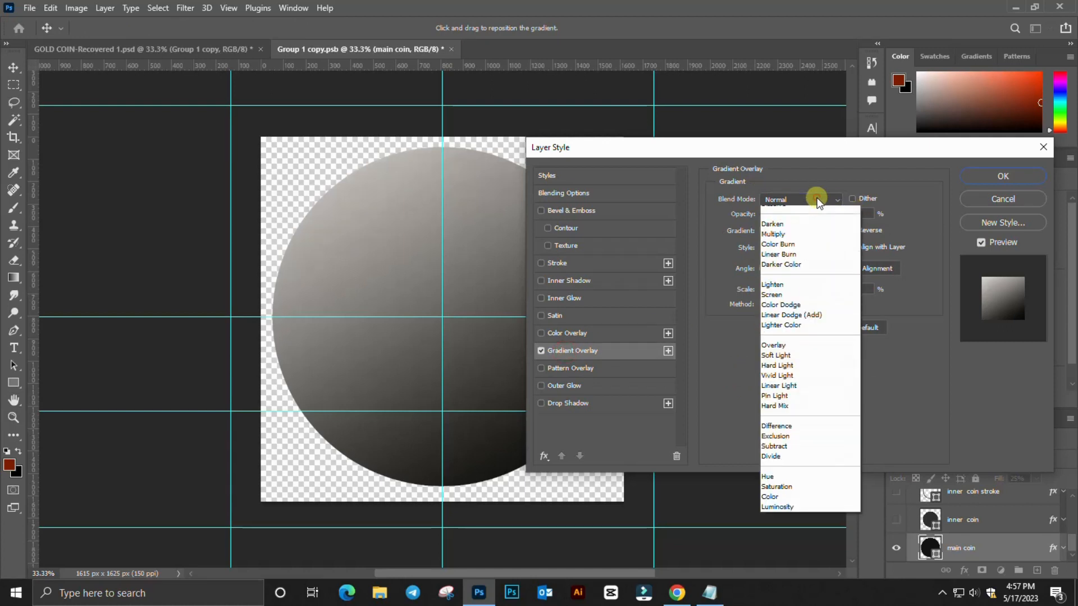
{"action": "left_click", "coordinate": [790, 210]}
{"action": "left_click", "coordinate": [856, 214]}
{"action": "type", "text": "100"}
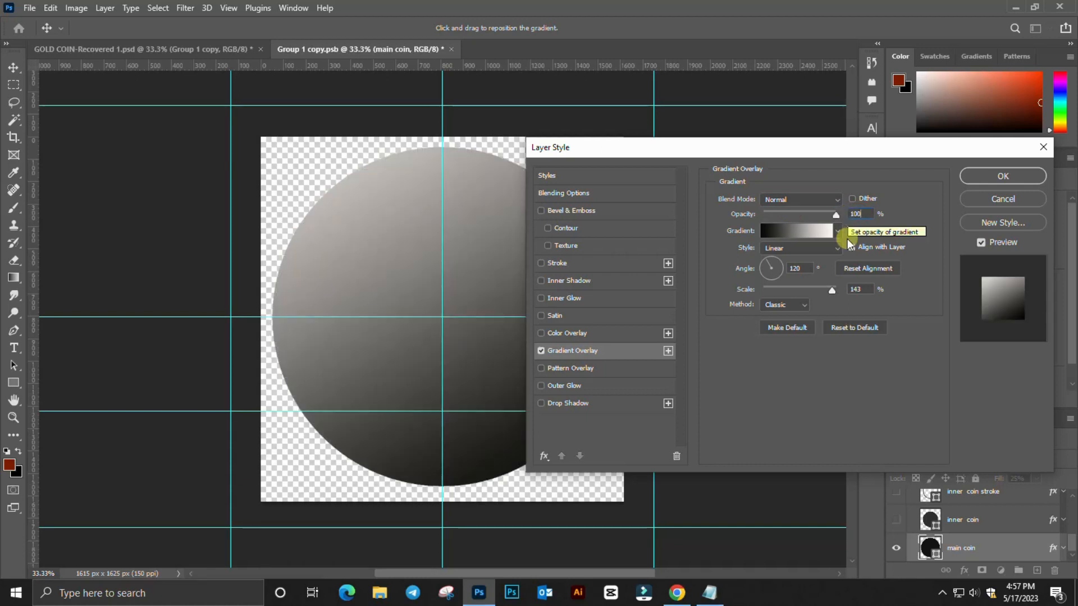
Step: Set the starting color stop of the main coin's overlay gradient to black, 000000
{"action": "left_click", "coordinate": [796, 231]}
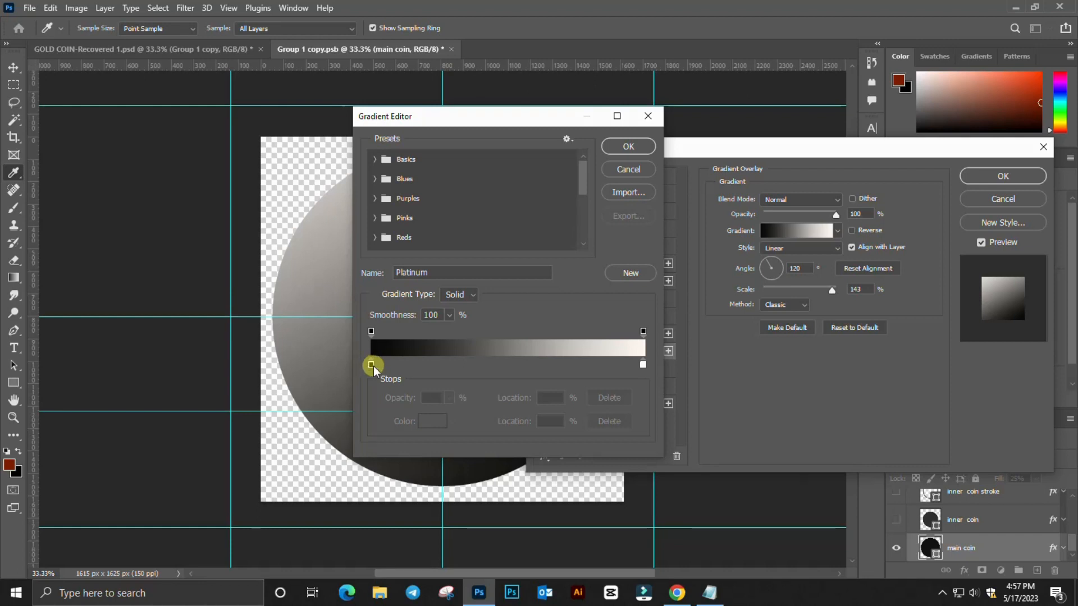
{"action": "left_click", "coordinate": [373, 366]}
{"action": "left_click", "coordinate": [431, 422]}
{"action": "left_click_drag", "start_coordinate": [672, 332], "coordinate": [628, 274]}
{"action": "left_click_drag", "start_coordinate": [659, 376], "coordinate": [634, 522]}
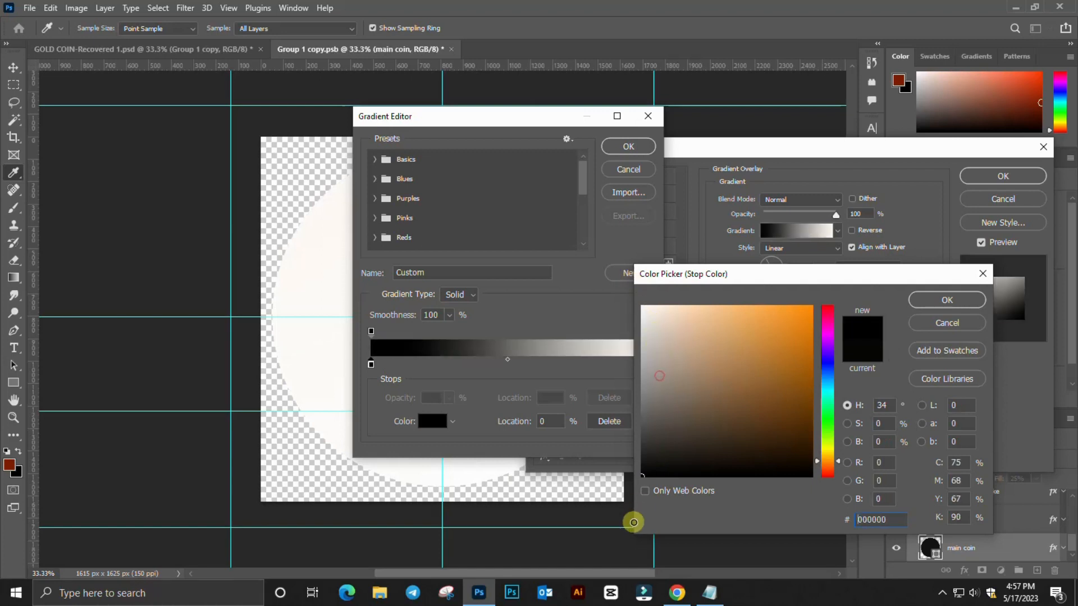
{"action": "left_click", "coordinate": [947, 300]}
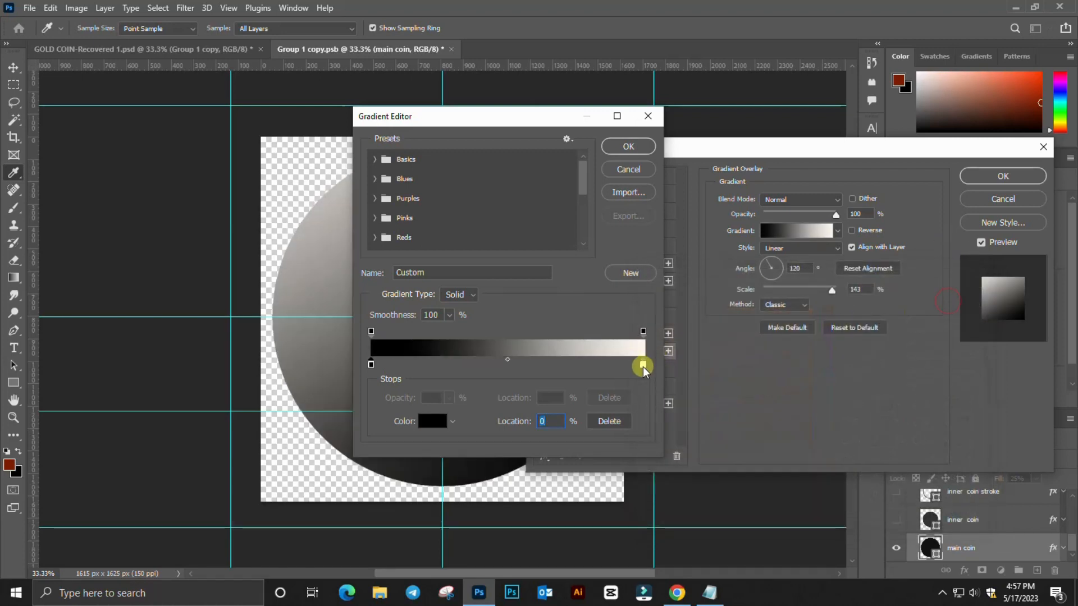
Step: Set the ending color stop of the main coin's overlay gradient to pure white and accept the gradient
{"action": "left_click", "coordinate": [642, 366]}
{"action": "left_click", "coordinate": [430, 421]}
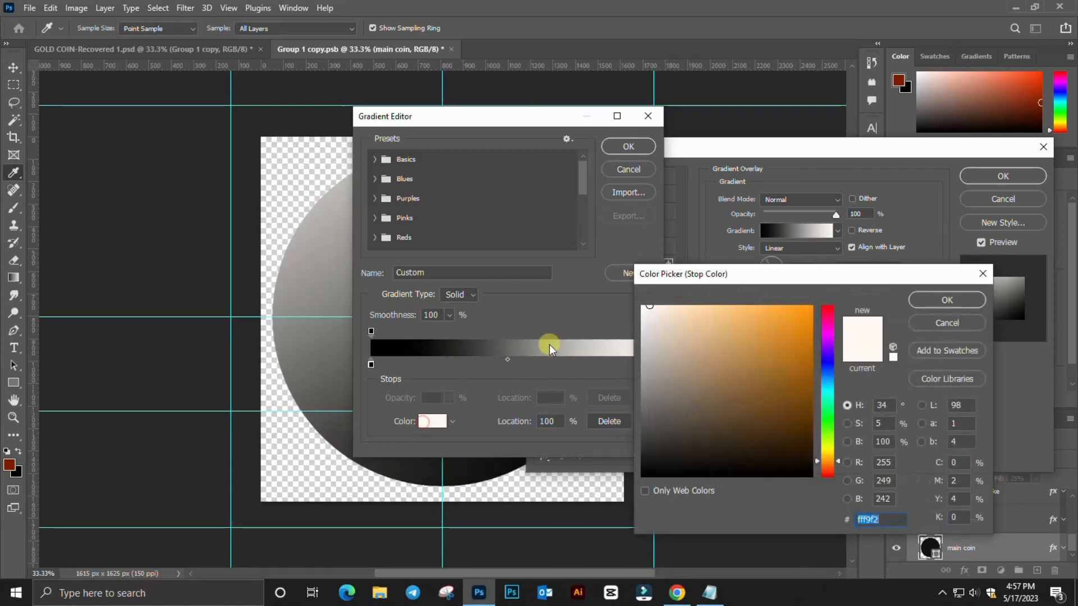
{"action": "left_click_drag", "start_coordinate": [666, 322], "coordinate": [641, 305]}
{"action": "left_click", "coordinate": [955, 299]}
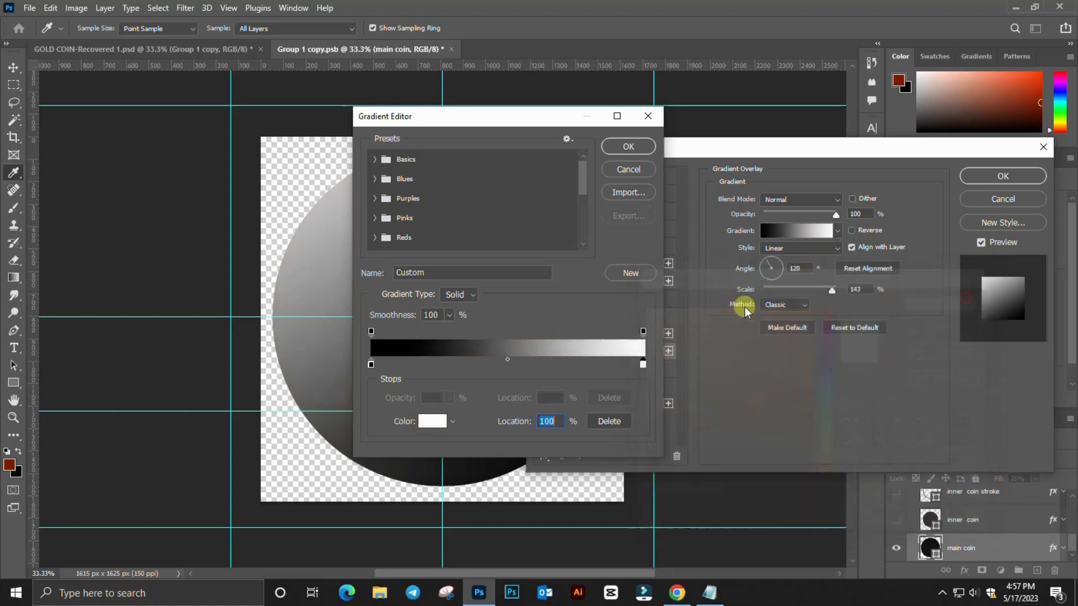
{"action": "left_click", "coordinate": [645, 147]}
Step: Set the main coin's Gradient Overlay angle to 120° and apply the layer style
{"action": "left_click_drag", "start_coordinate": [498, 377], "coordinate": [507, 455]}
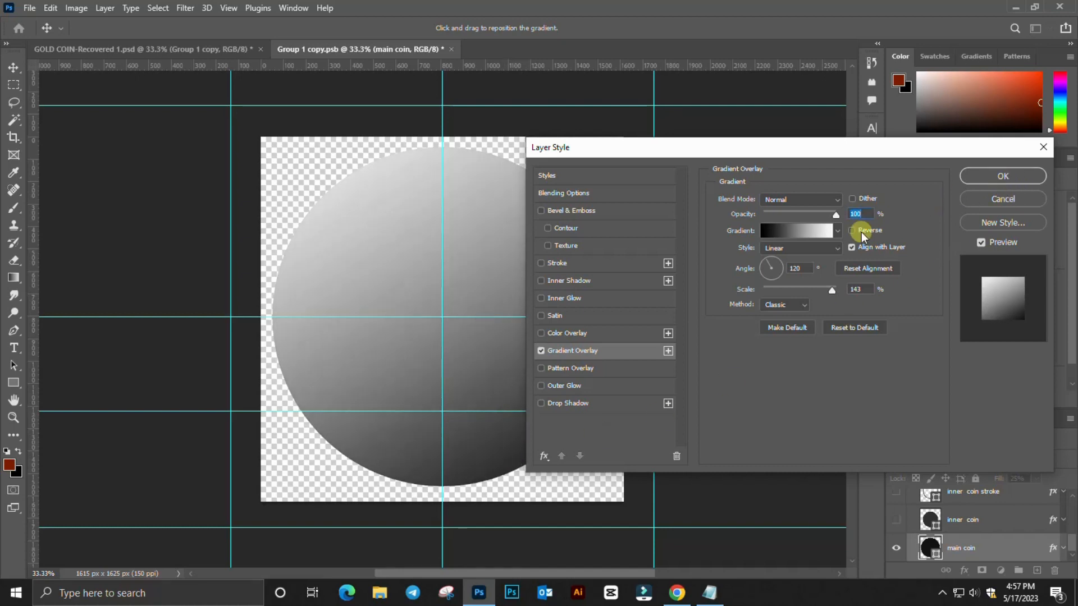
{"action": "left_click_drag", "start_coordinate": [789, 268], "coordinate": [820, 268]}
{"action": "type", "text": "120"}
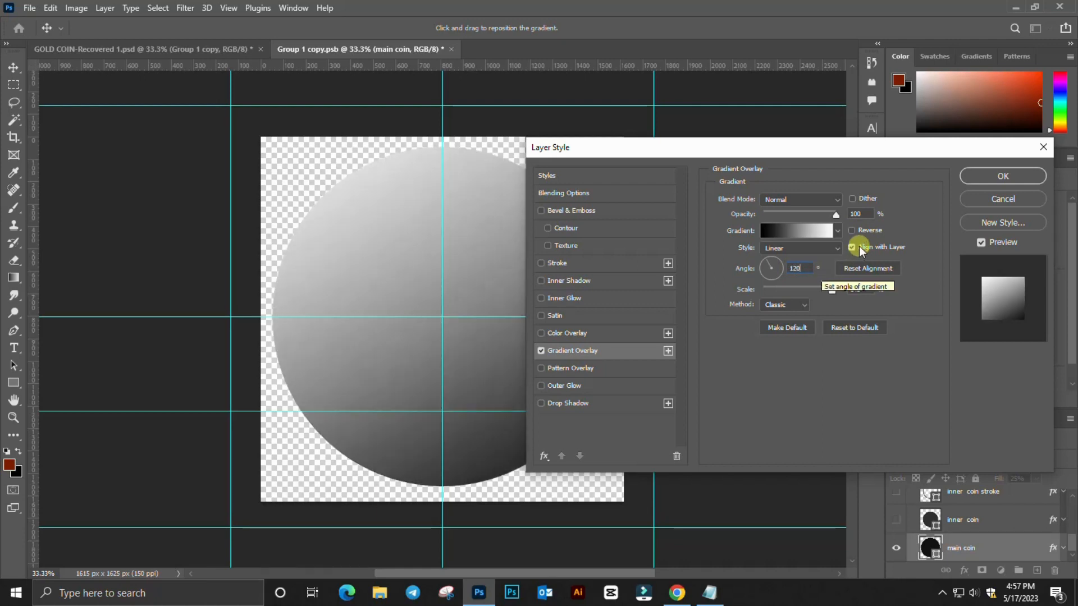
{"action": "left_click", "coordinate": [1022, 174]}
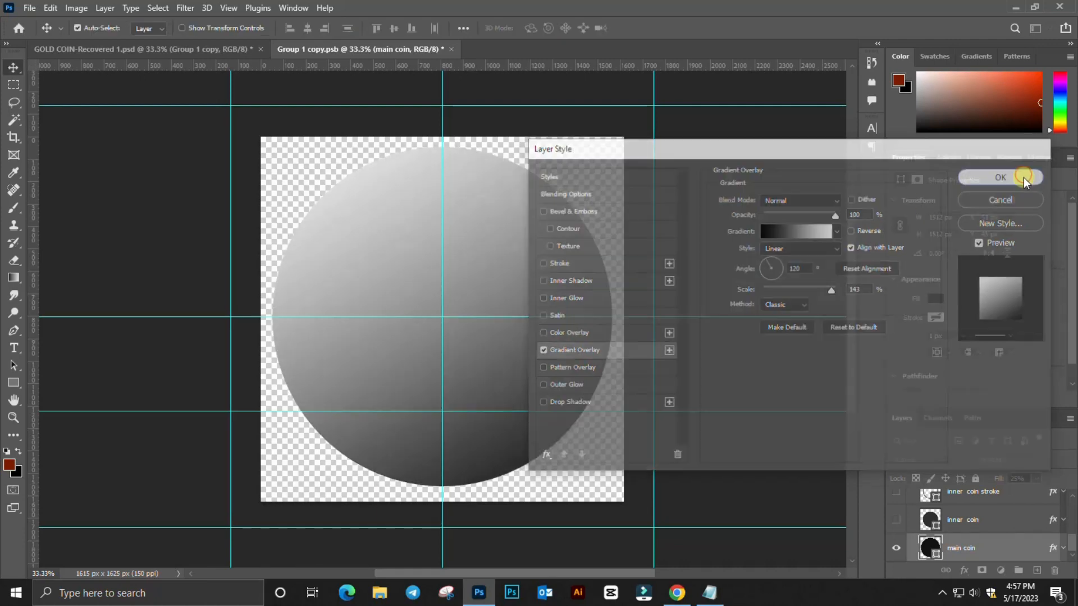
Step: Make the inner coin layer visible and open its layer style settings
{"action": "scroll", "coordinate": [987, 507], "scroll_direction": "up", "scroll_amount": 1}
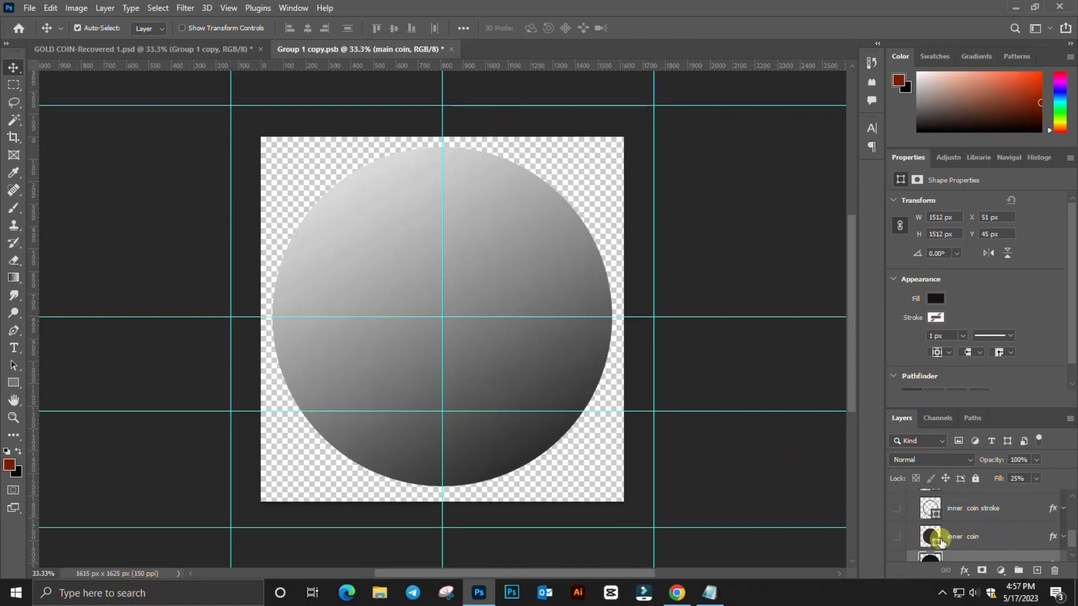
{"action": "left_click", "coordinate": [965, 536]}
{"action": "left_click", "coordinate": [897, 534]}
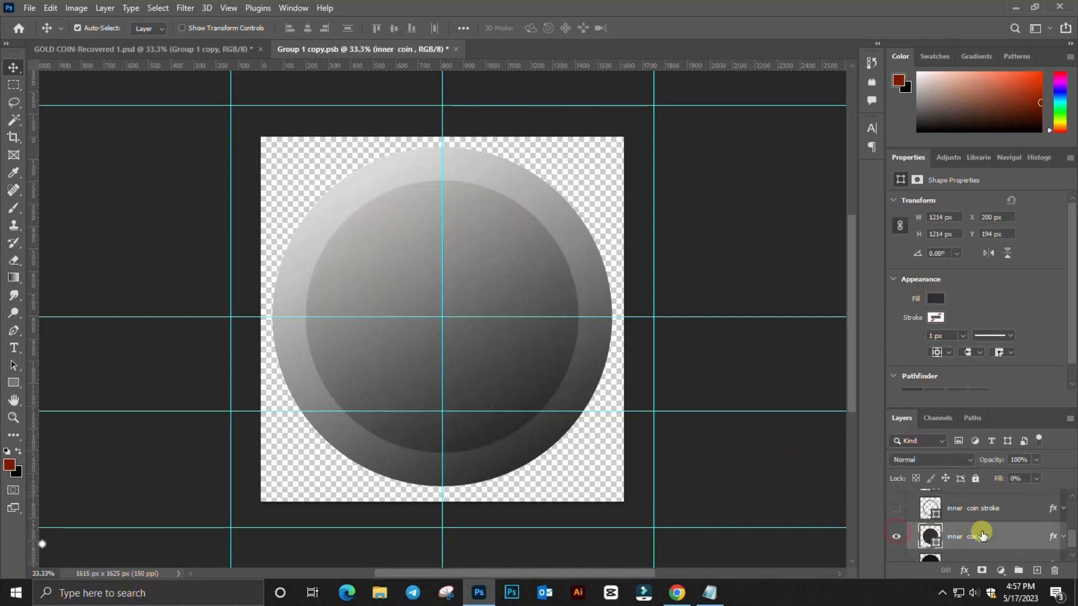
{"action": "double_click", "coordinate": [1051, 536]}
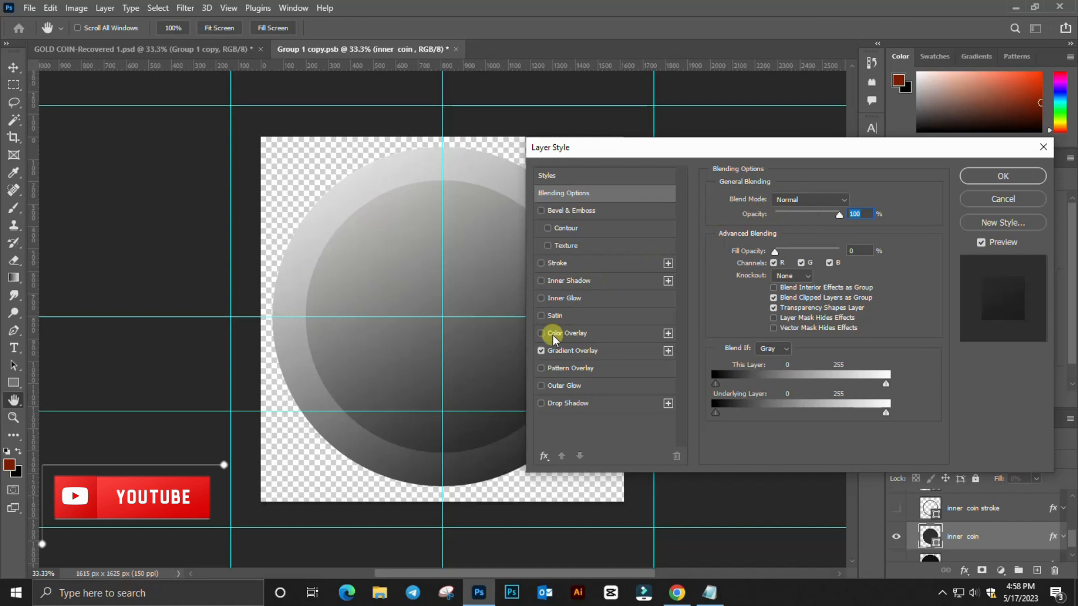
Step: Set the inner coin's Gradient Overlay to Multiply blend mode with a 120° angle and 35% opacity
{"action": "left_click", "coordinate": [571, 350]}
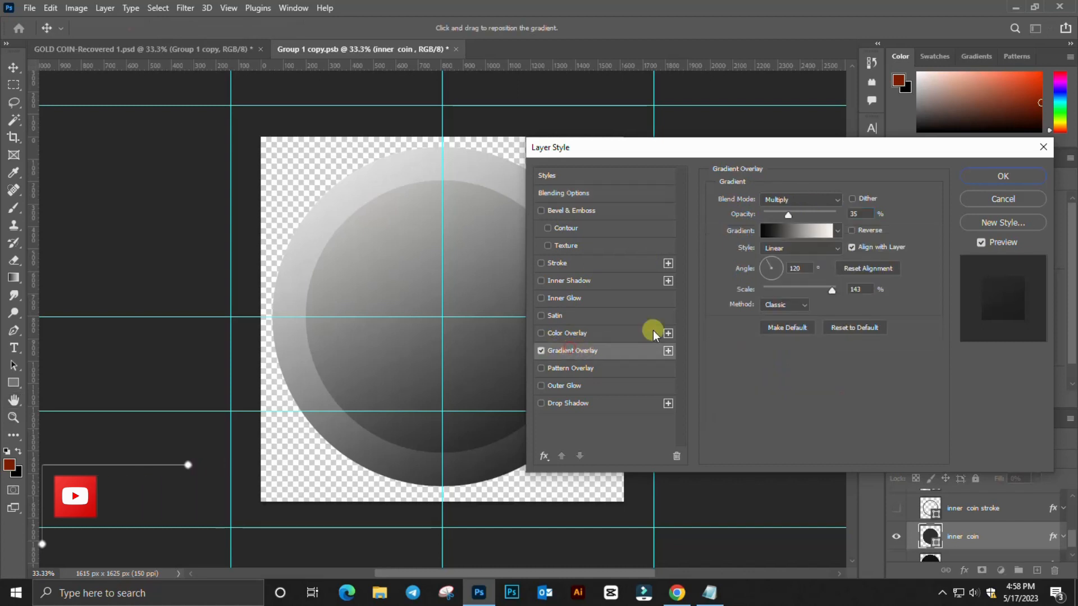
{"action": "double_click", "coordinate": [798, 268]}
{"action": "type", "text": "1"}
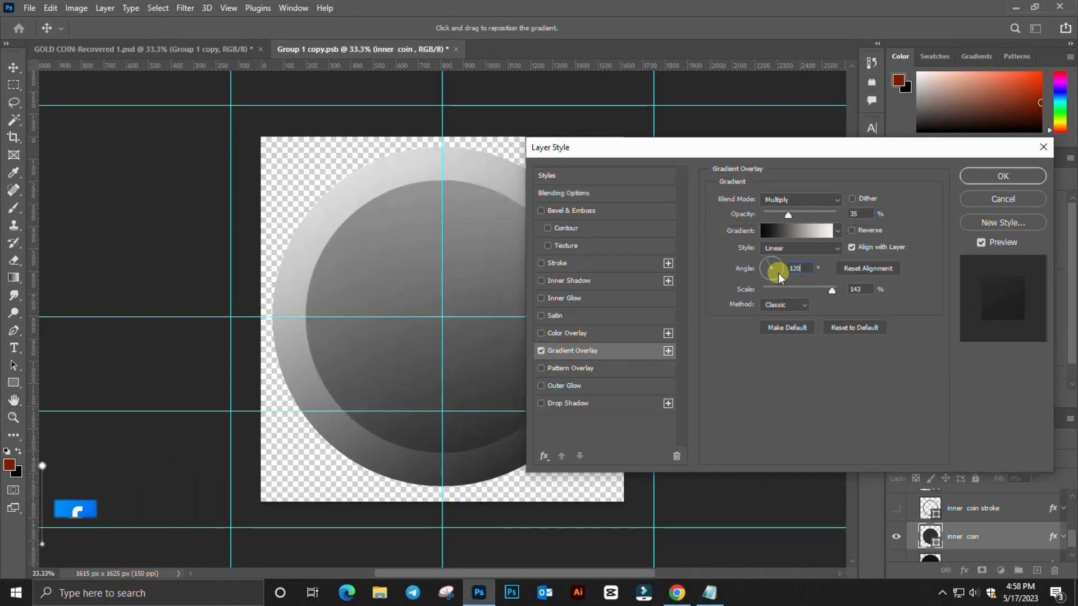
{"action": "type", "text": "20"}
{"action": "double_click", "coordinate": [854, 214]}
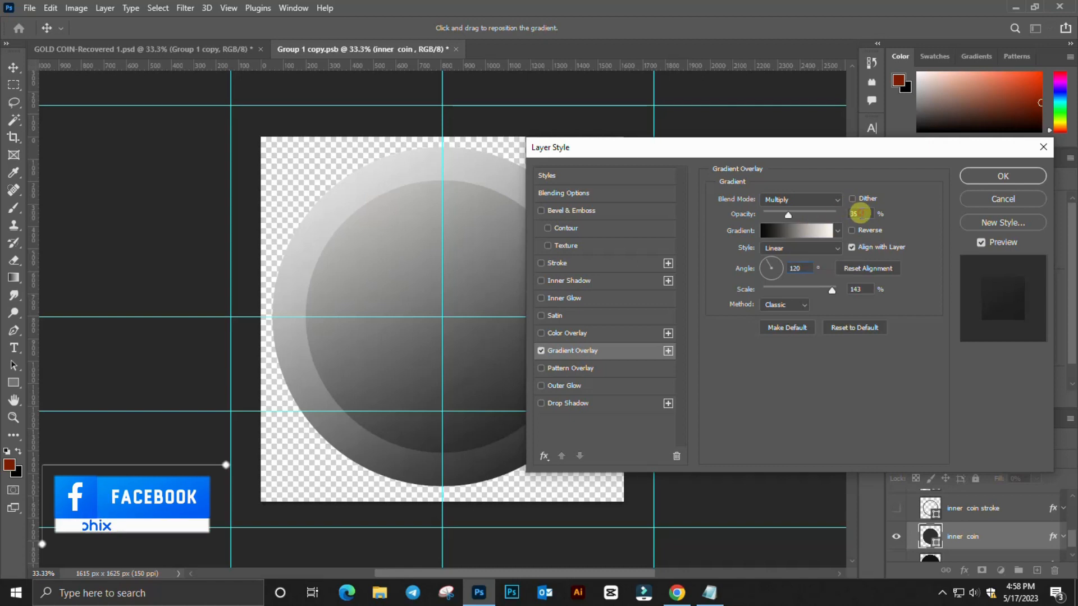
{"action": "type", "text": "35"}
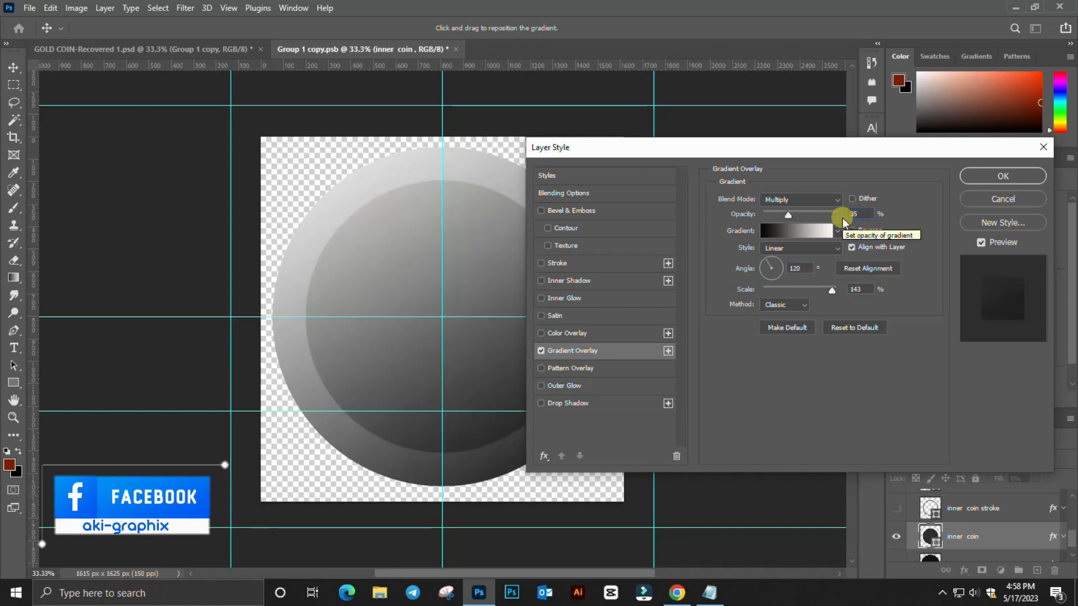
{"action": "left_click", "coordinate": [793, 198]}
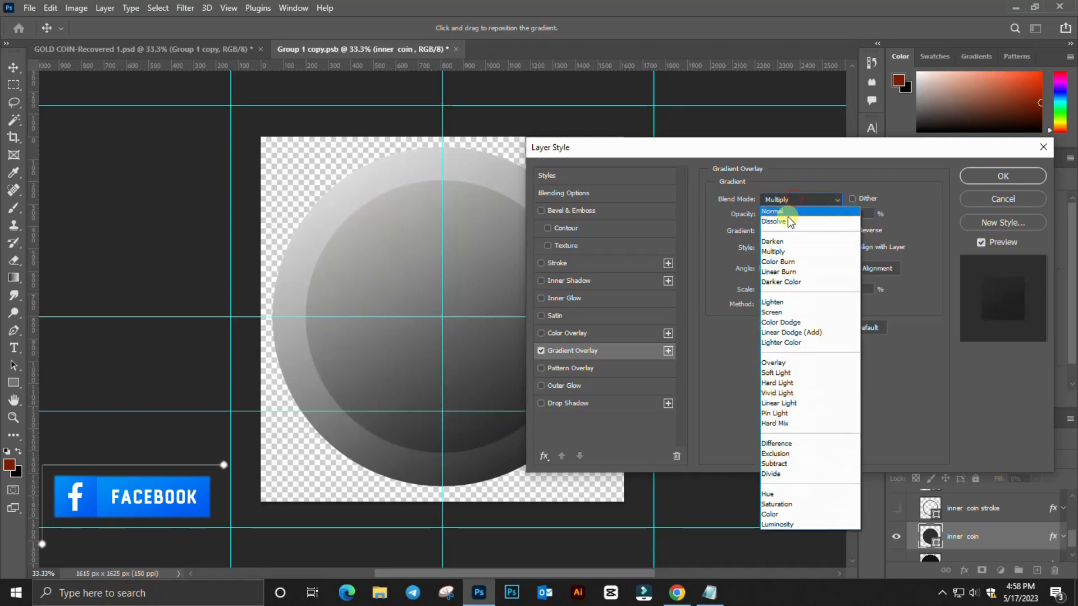
{"action": "left_click", "coordinate": [780, 249]}
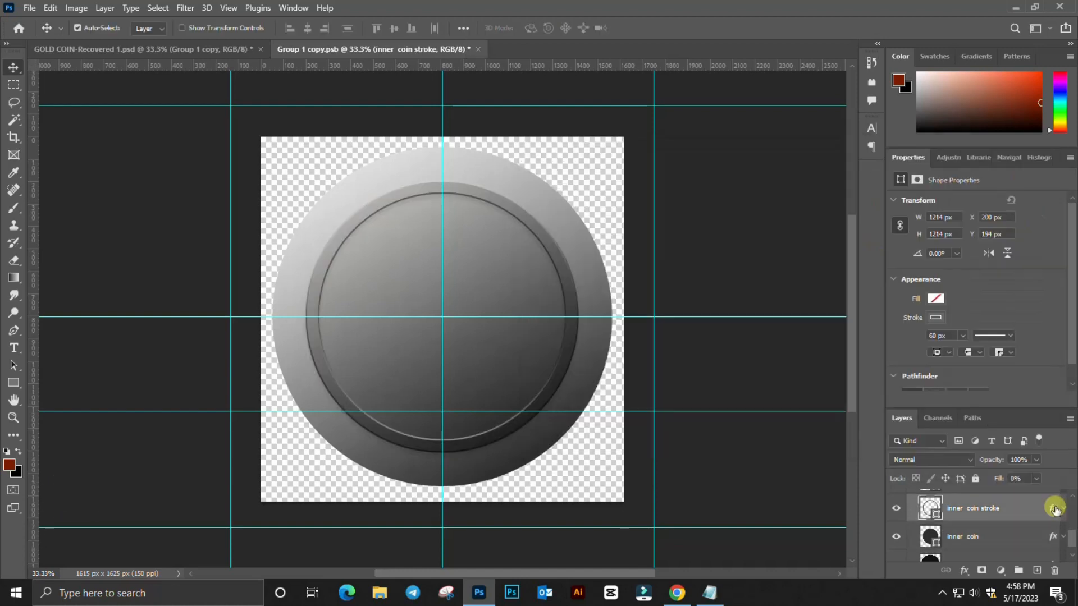
Step: Set the inner coin stroke layer's fill opacity to 0% in its blending options
{"action": "double_click", "coordinate": [1053, 510]}
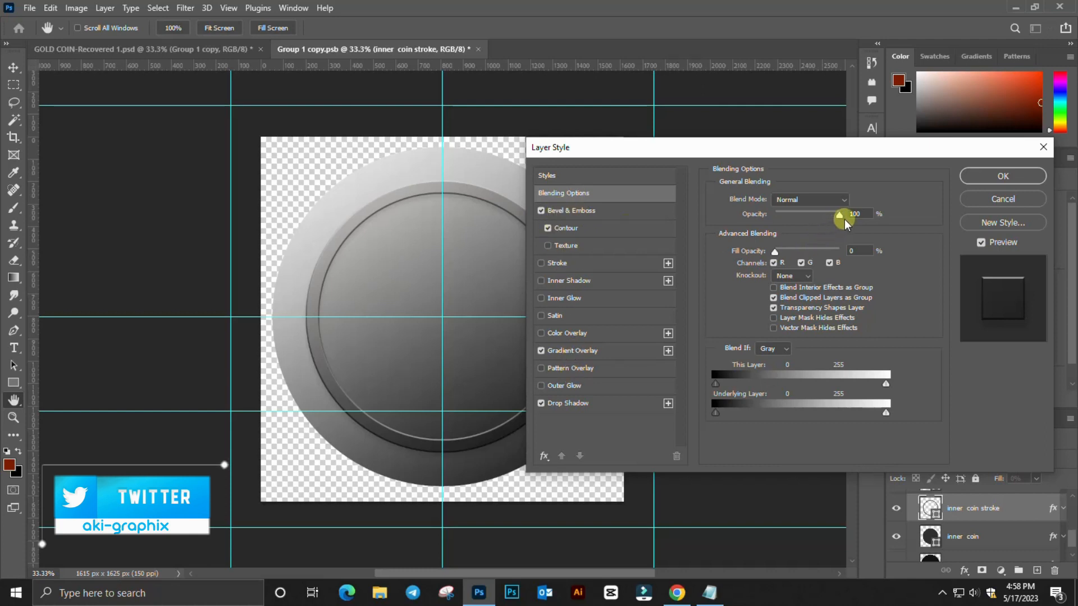
{"action": "double_click", "coordinate": [850, 251]}
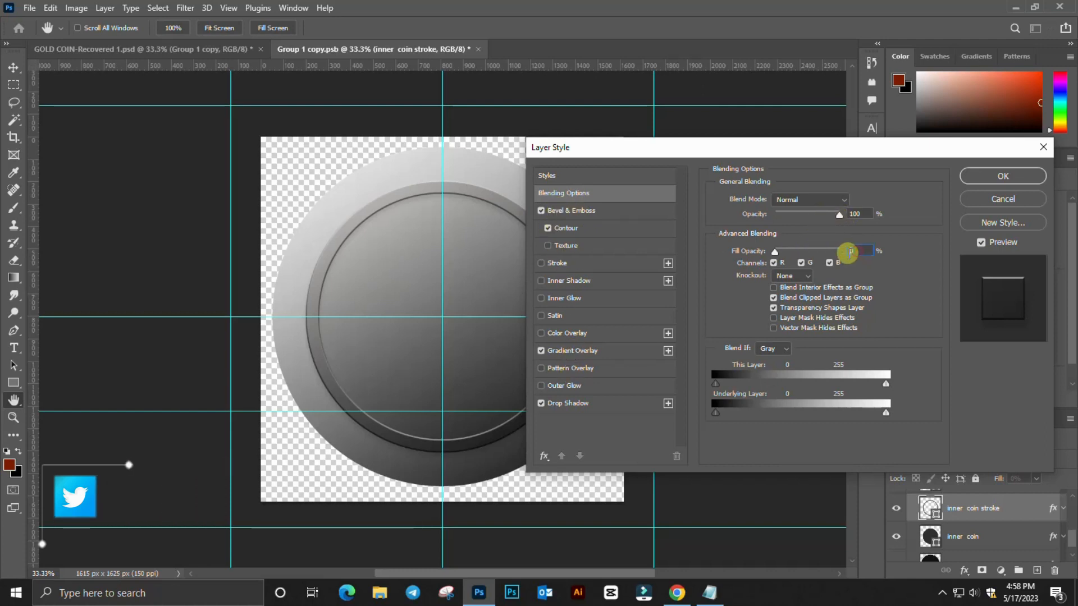
{"action": "key", "text": "Return"}
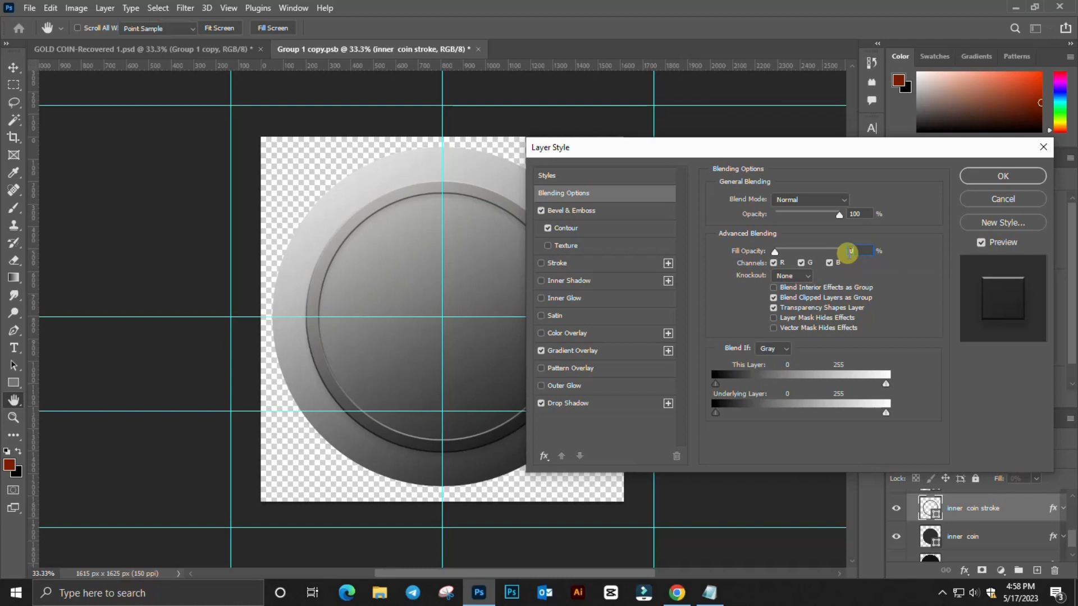
Step: Set the inner coin stroke's Bevel & Emboss to 272% depth, 6 px size and 50% highlight opacity
{"action": "double_click", "coordinate": [1047, 511]}
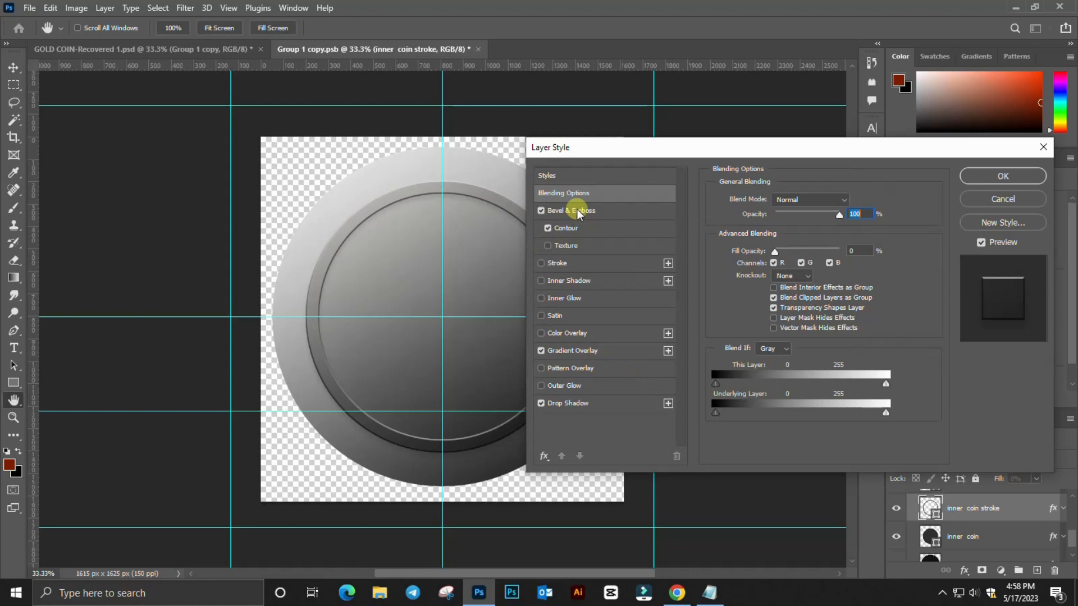
{"action": "left_click", "coordinate": [577, 209]}
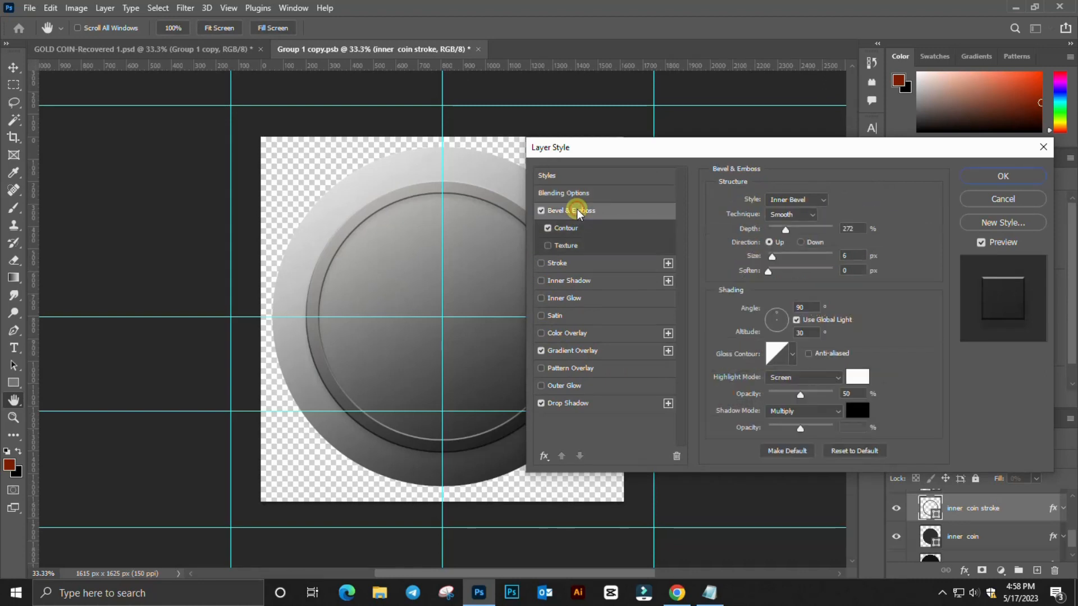
{"action": "double_click", "coordinate": [859, 229]}
{"action": "type", "text": "272"}
{"action": "left_click_drag", "start_coordinate": [853, 258], "coordinate": [836, 261]}
{"action": "type", "text": "6"}
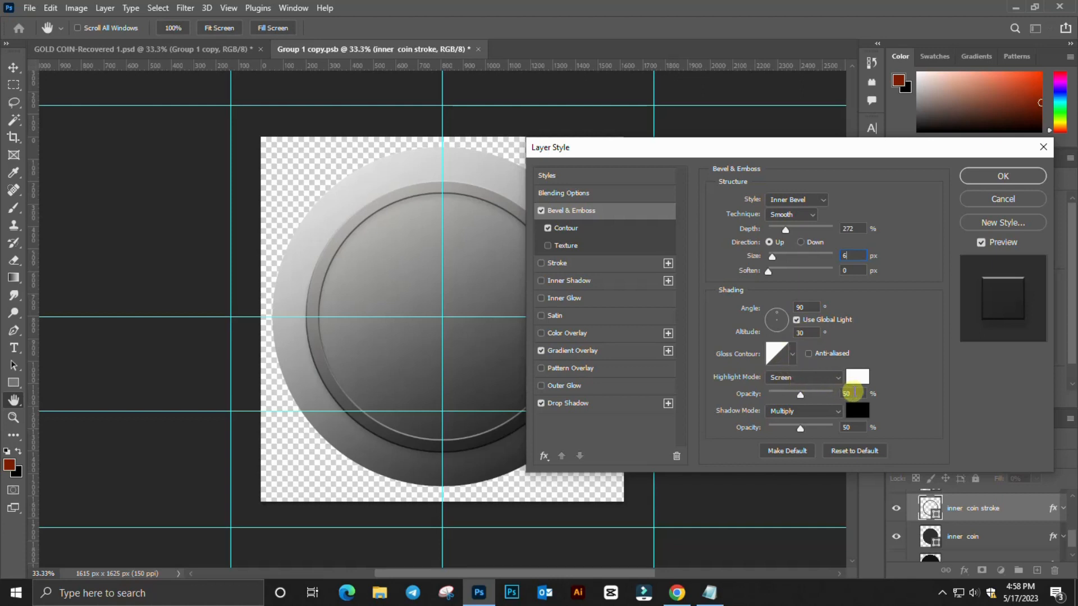
{"action": "type", "text": "50"}
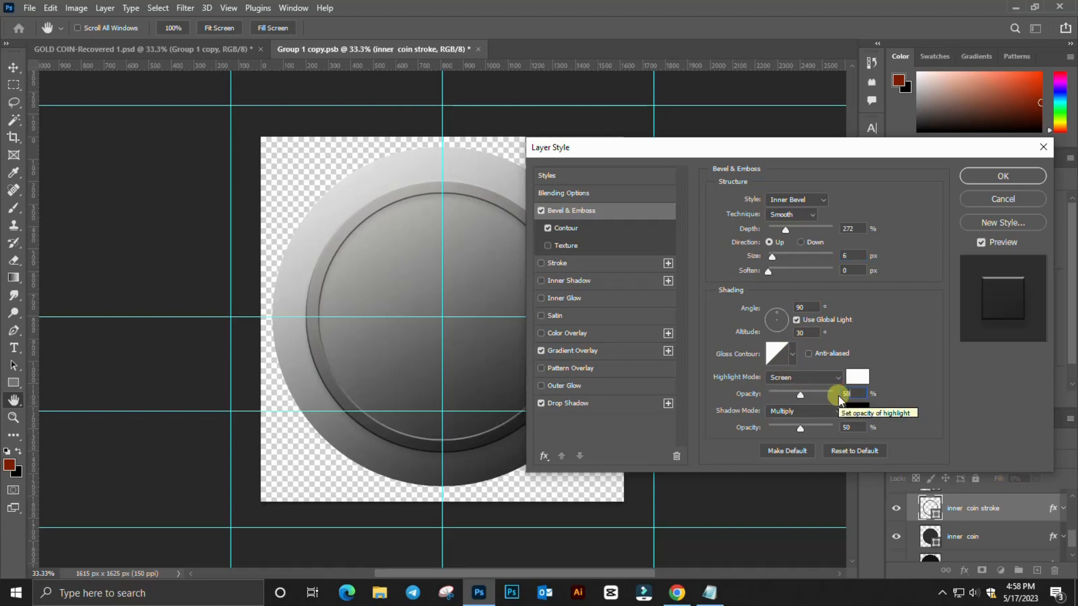
Step: Set the inner coin stroke's Gradient Overlay to 23% opacity and a 120° angle
{"action": "left_click", "coordinate": [578, 350]}
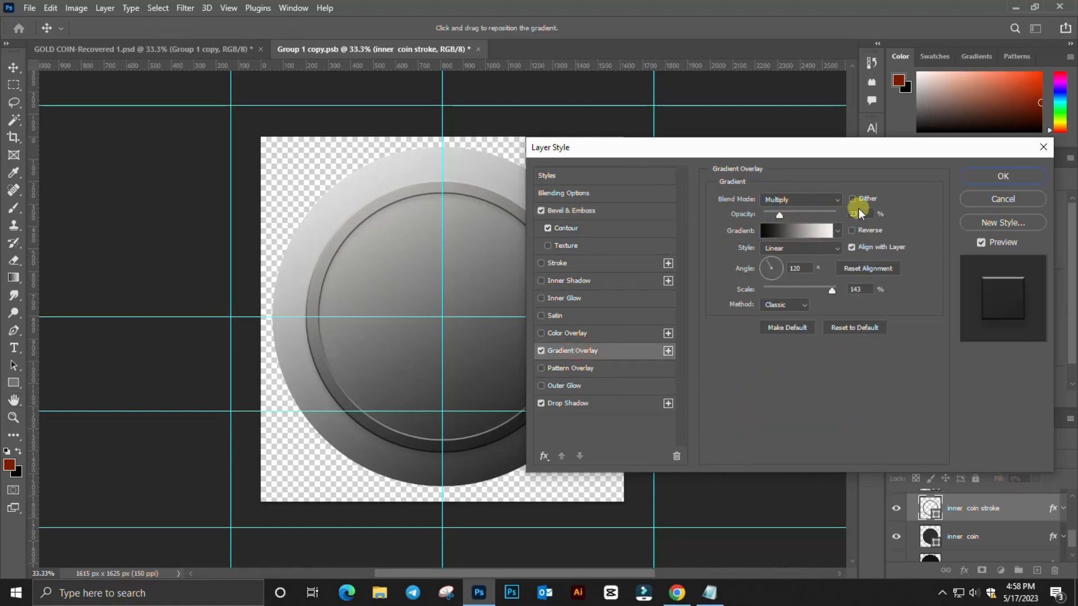
{"action": "type", "text": "23"}
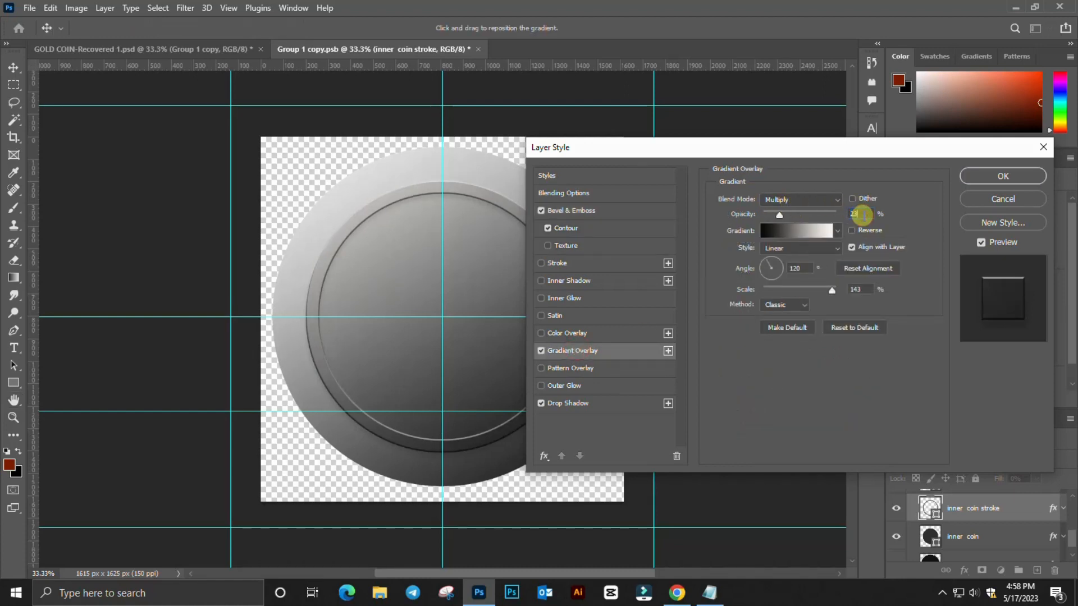
{"action": "left_click_drag", "start_coordinate": [796, 268], "coordinate": [782, 270]}
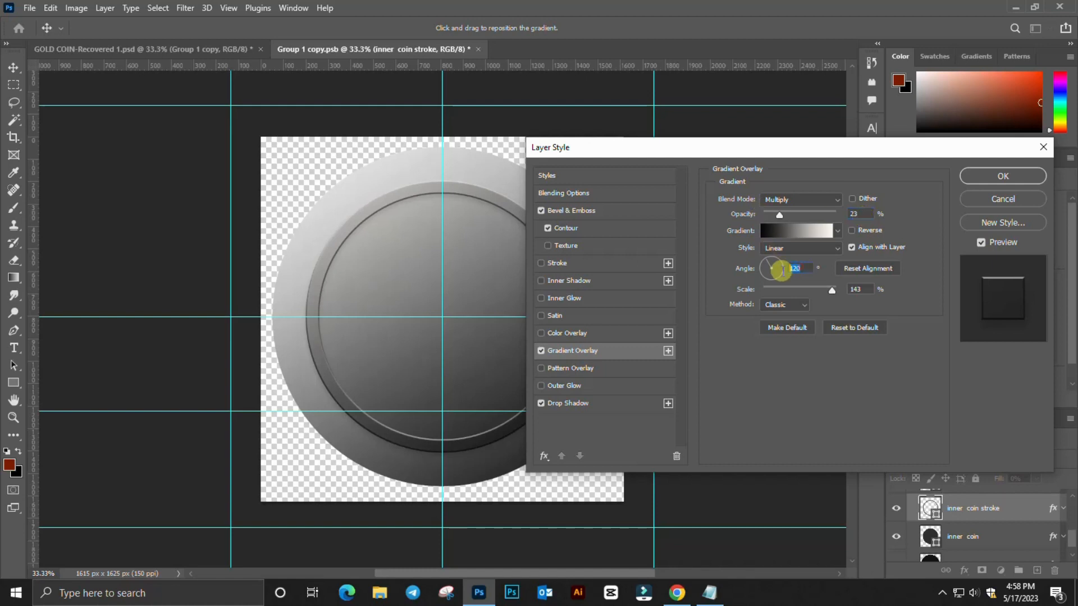
{"action": "type", "text": "120"}
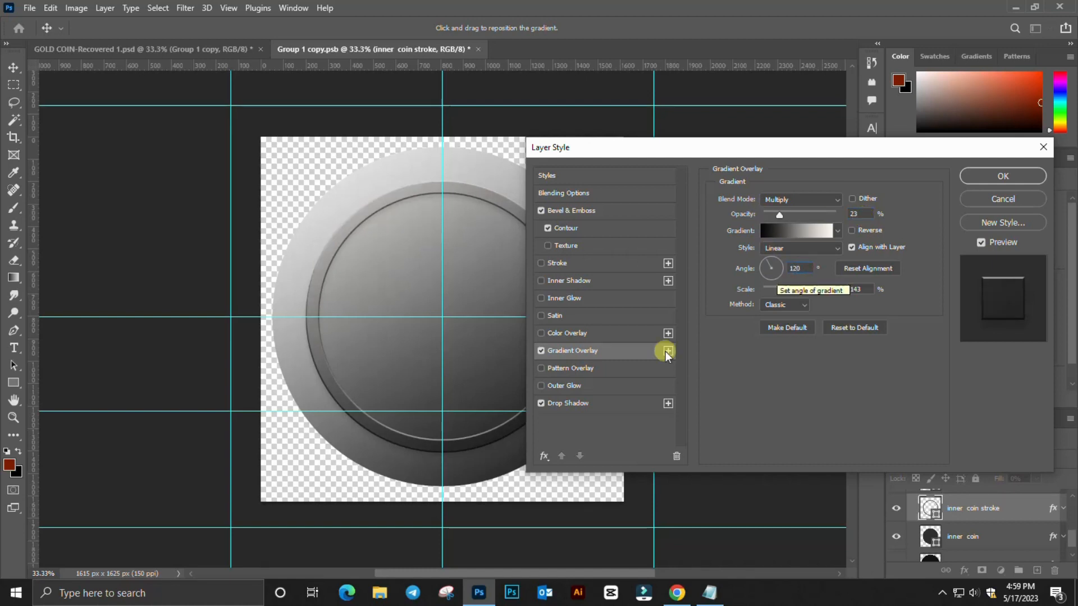
Step: Give the inner coin stroke a Drop Shadow with 16% opacity, color 2d2d2d, 16 px distance and 22 px size, and apply the style
{"action": "left_click", "coordinate": [557, 403]}
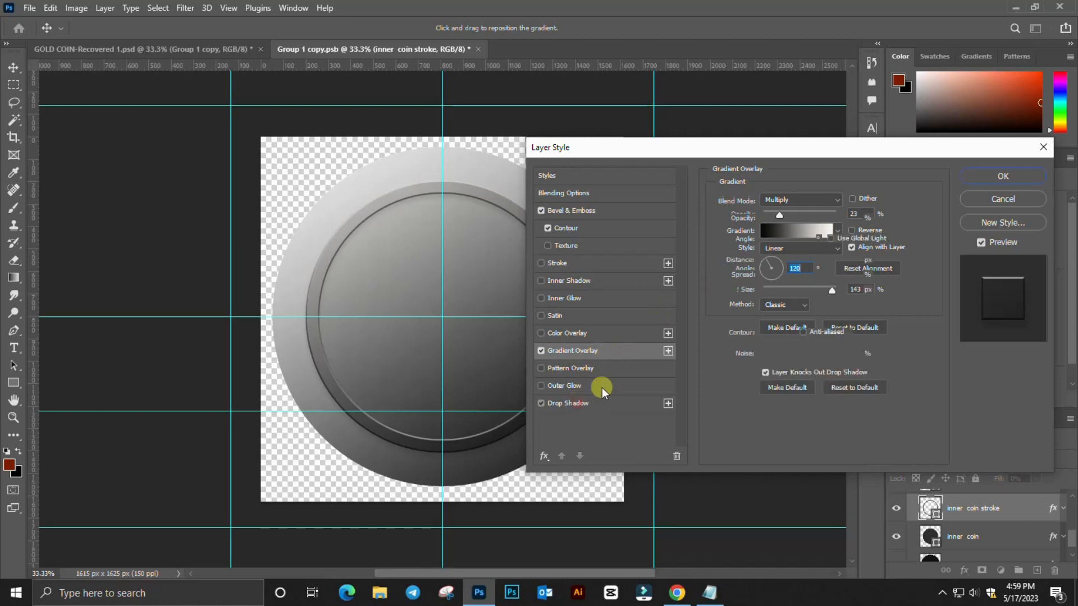
{"action": "left_click_drag", "start_coordinate": [849, 218], "coordinate": [826, 220]}
{"action": "type", "text": "16"}
{"action": "left_click", "coordinate": [853, 201]}
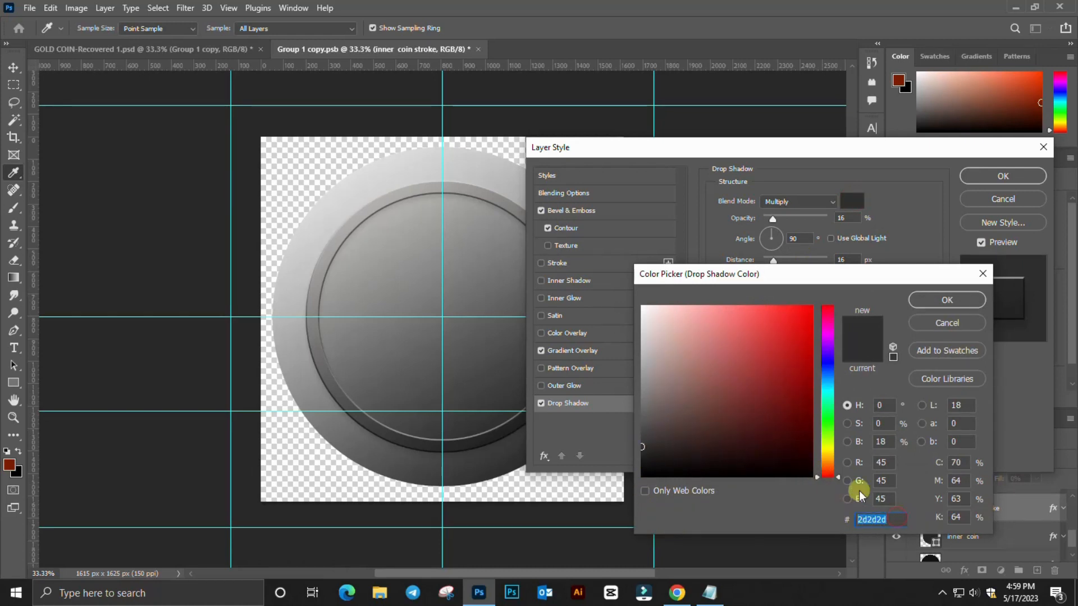
{"action": "left_click", "coordinate": [929, 299]}
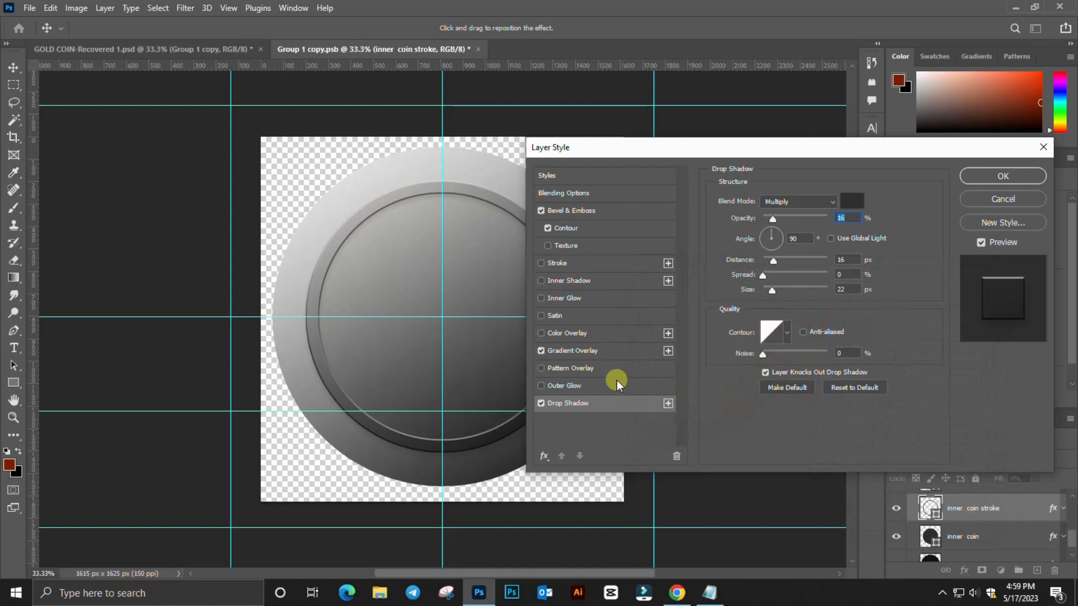
{"action": "left_click", "coordinate": [844, 259]}
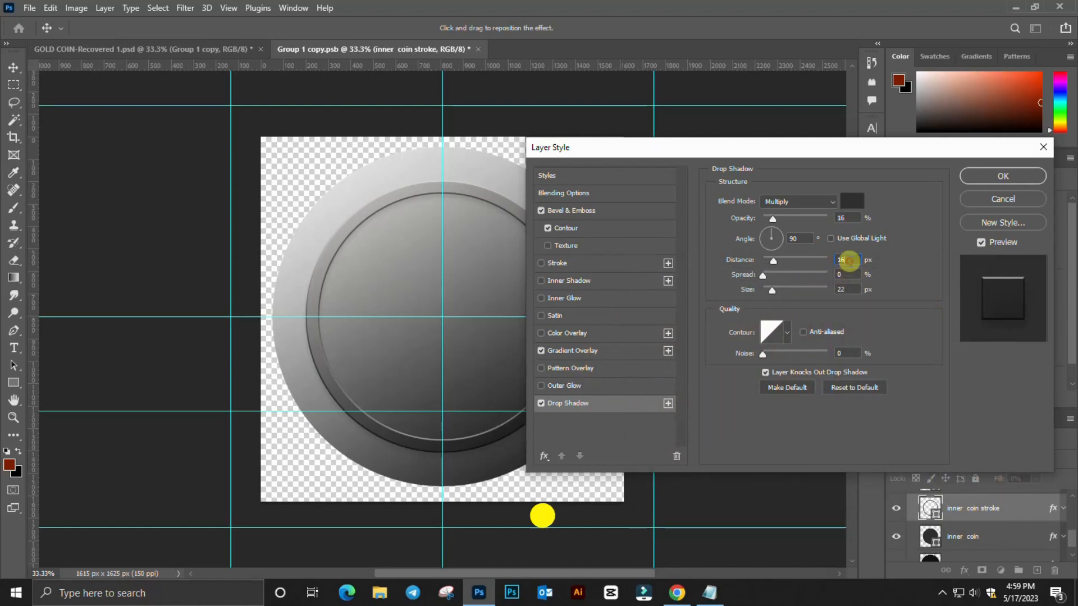
{"action": "left_click", "coordinate": [834, 292]}
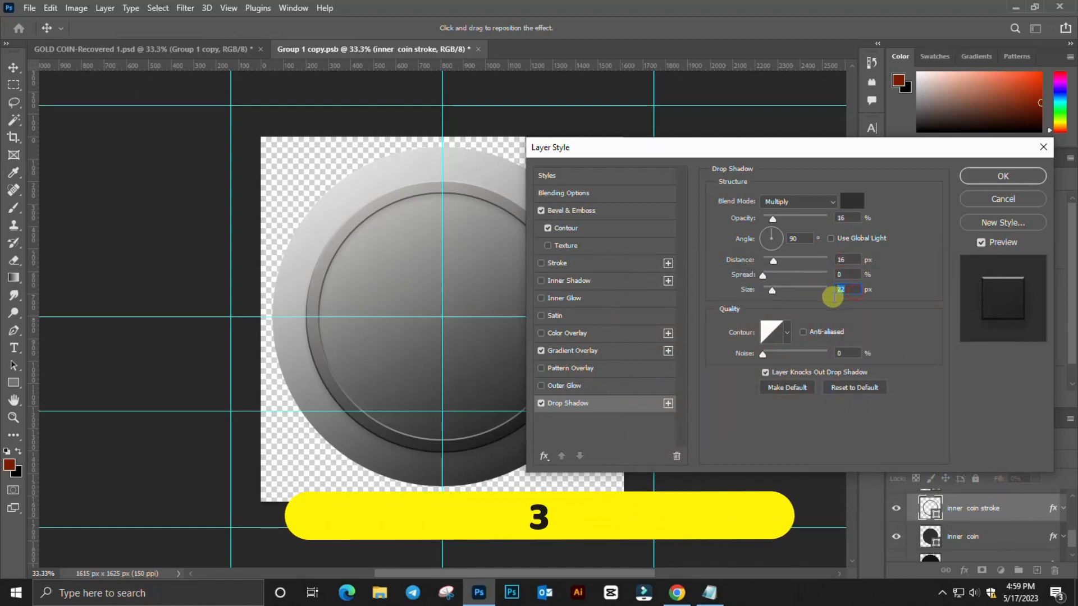
{"action": "left_click", "coordinate": [988, 176]}
Step: Make the main coin stroke layer visible and open its blending options
{"action": "scroll", "coordinate": [968, 506], "scroll_direction": "up", "scroll_amount": 1}
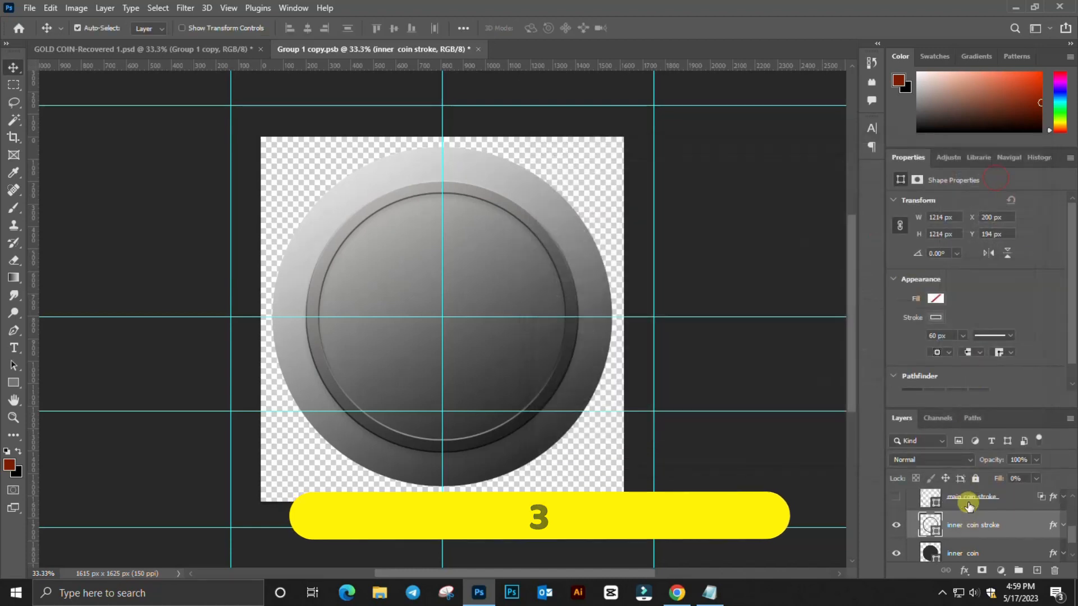
{"action": "scroll", "coordinate": [968, 506], "scroll_direction": "up", "scroll_amount": 1}
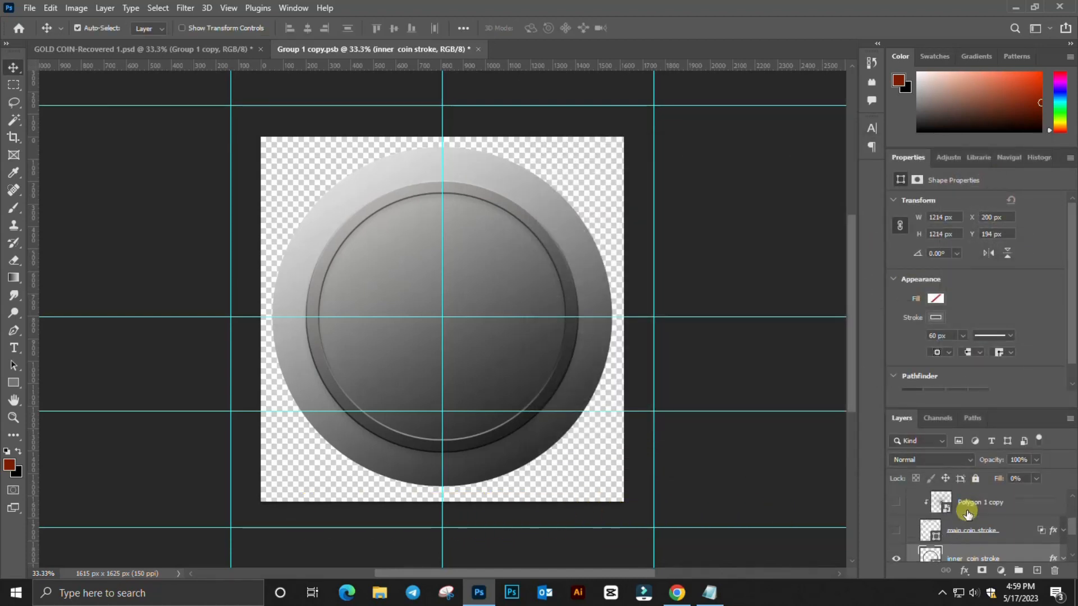
{"action": "left_click", "coordinate": [898, 530]}
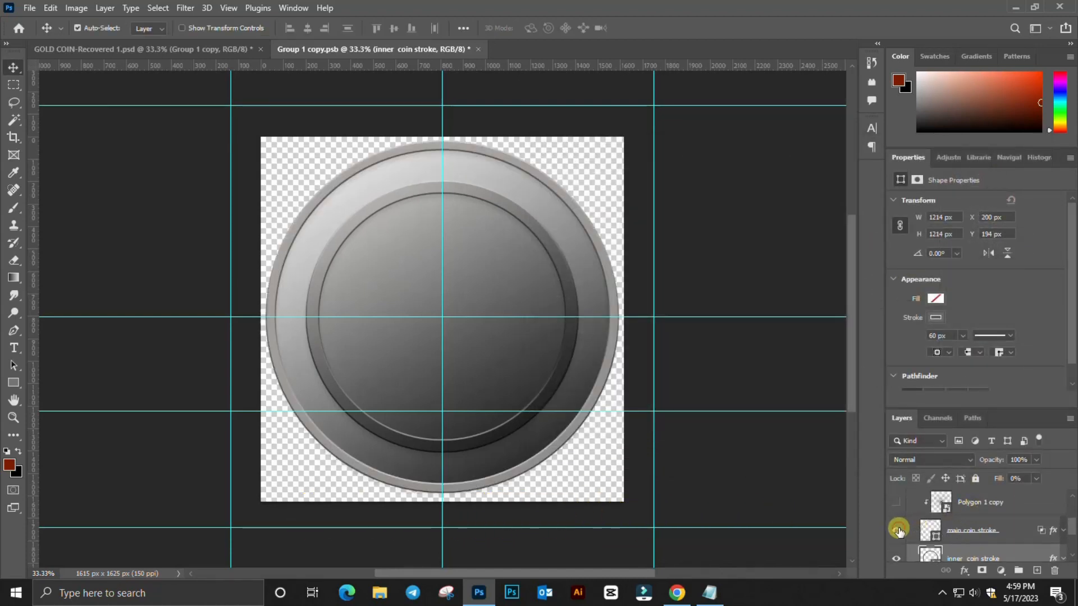
{"action": "left_click", "coordinate": [974, 532]}
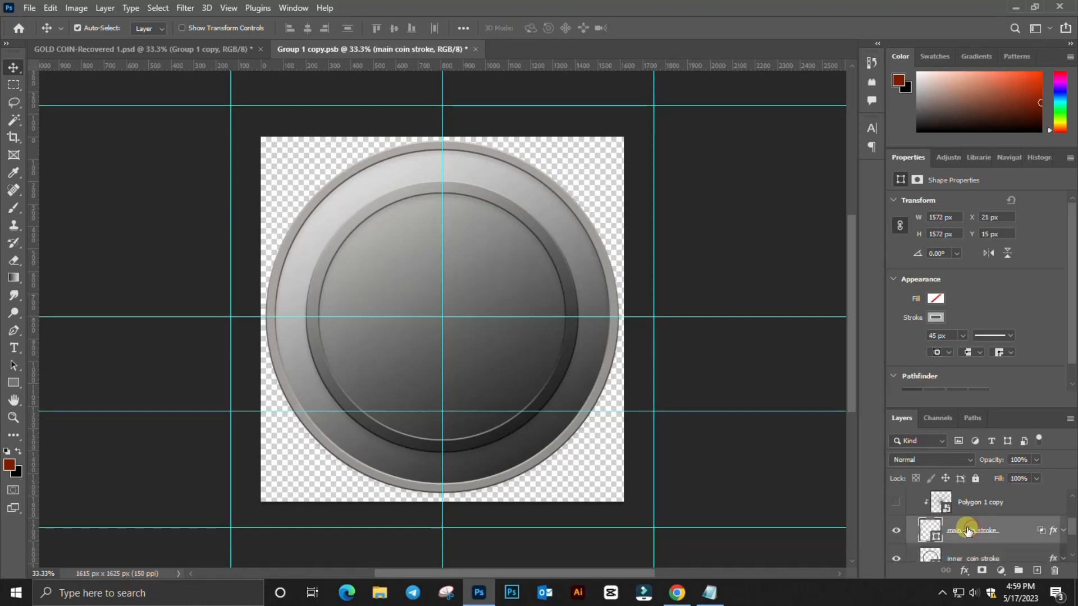
{"action": "double_click", "coordinate": [1051, 531]}
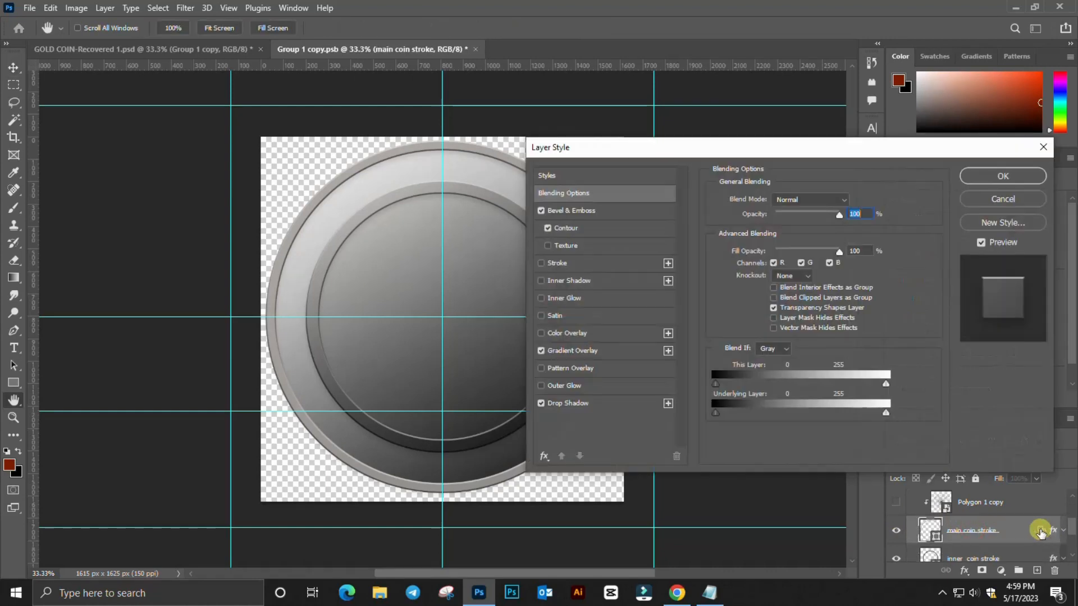
Step: Review the main coin stroke's Bevel & Emboss, Gradient Overlay and Drop Shadow settings, and accept the layer style
{"action": "left_click", "coordinate": [650, 209]}
{"action": "left_click", "coordinate": [559, 352]}
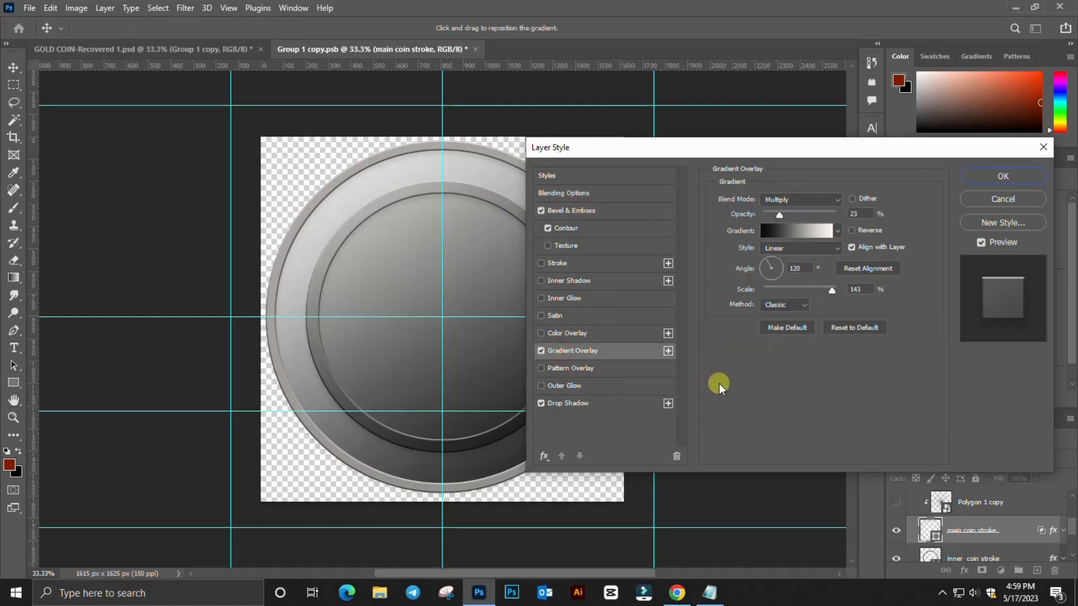
{"action": "left_click", "coordinate": [552, 403]}
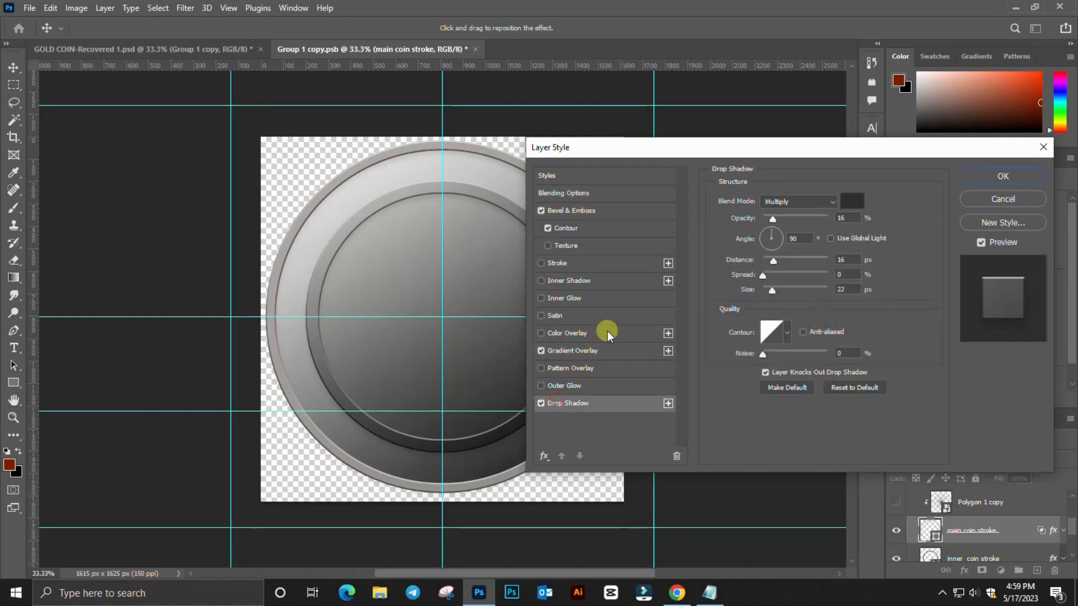
{"action": "left_click", "coordinate": [1003, 177]}
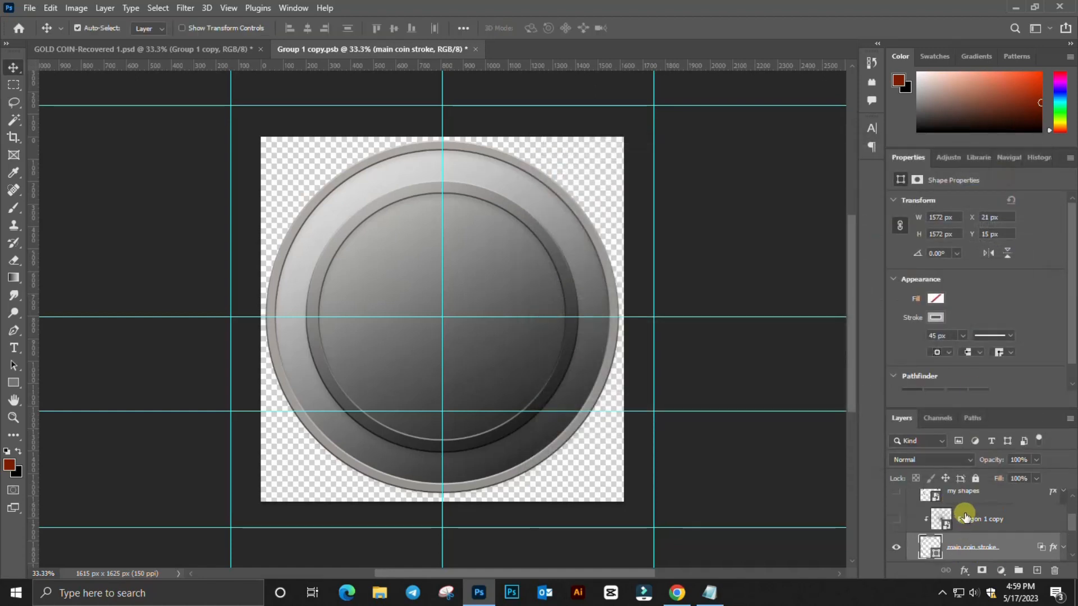
Step: Make the Polygon 1 copy layer visible and compare the coin's edge with and without it
{"action": "left_click", "coordinate": [895, 519]}
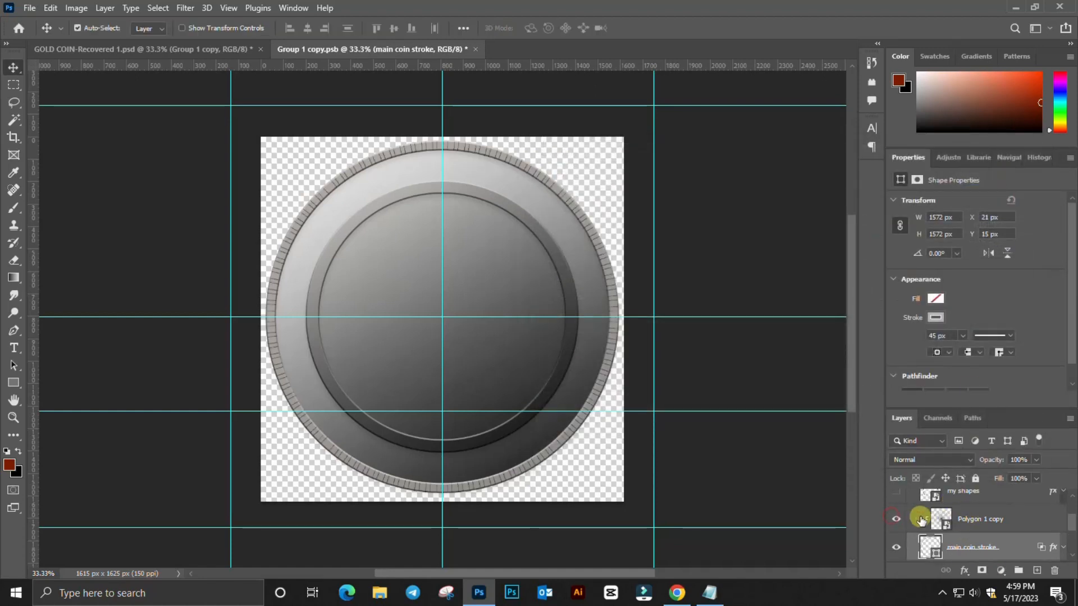
{"action": "left_click", "coordinate": [976, 518]}
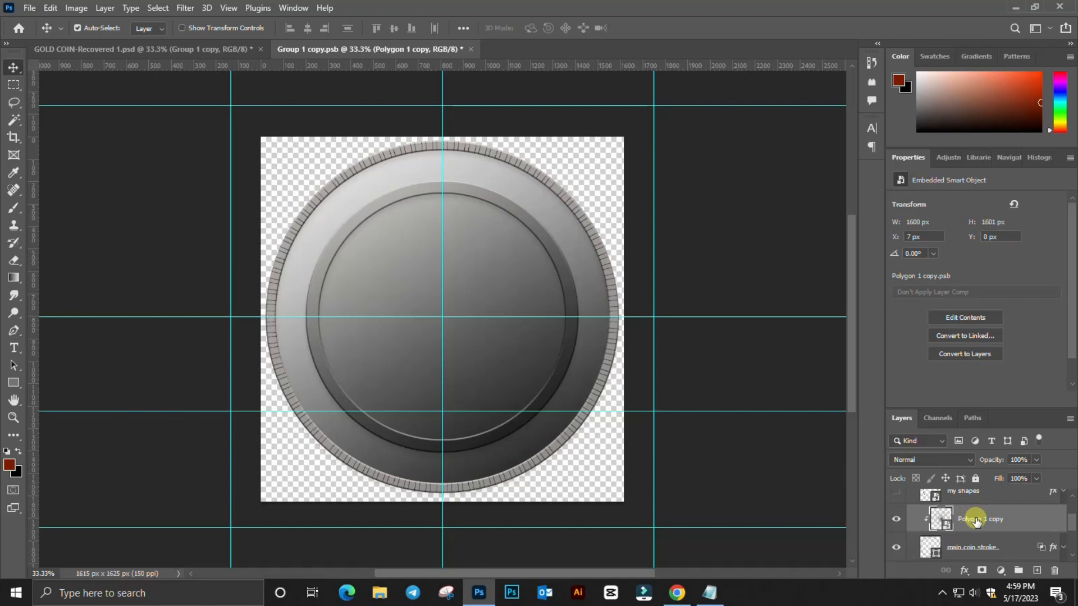
{"action": "left_click", "coordinate": [896, 520]}
{"action": "left_click", "coordinate": [896, 520]}
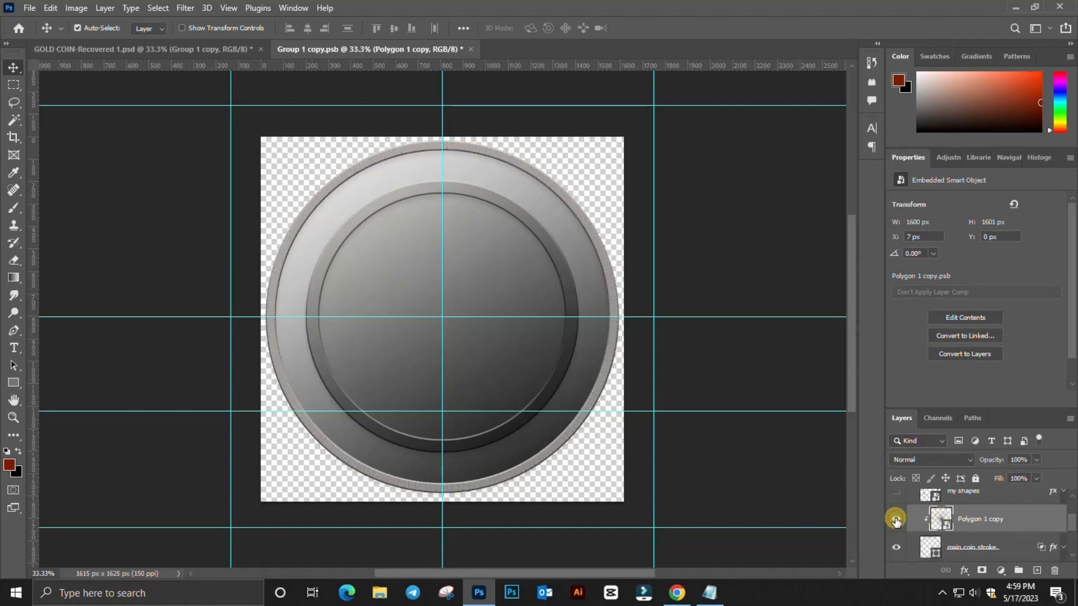
Step: Make the my shapes layer visible and select it, comparing the inner ring with and without the shapes
{"action": "scroll", "coordinate": [995, 522], "scroll_direction": "up", "scroll_amount": 1}
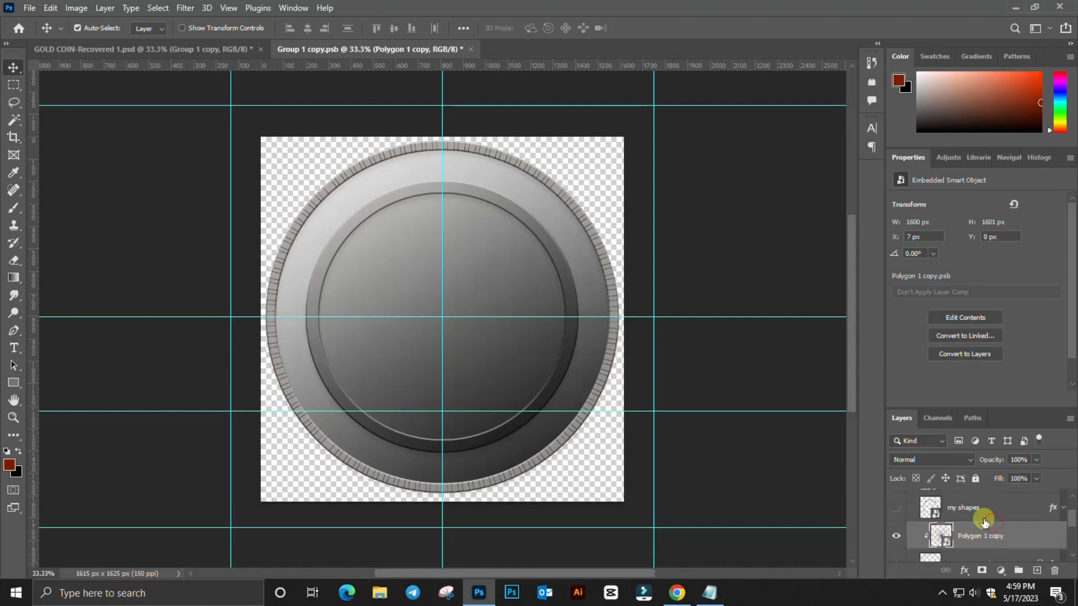
{"action": "left_click", "coordinate": [894, 507]}
{"action": "left_click", "coordinate": [971, 509]}
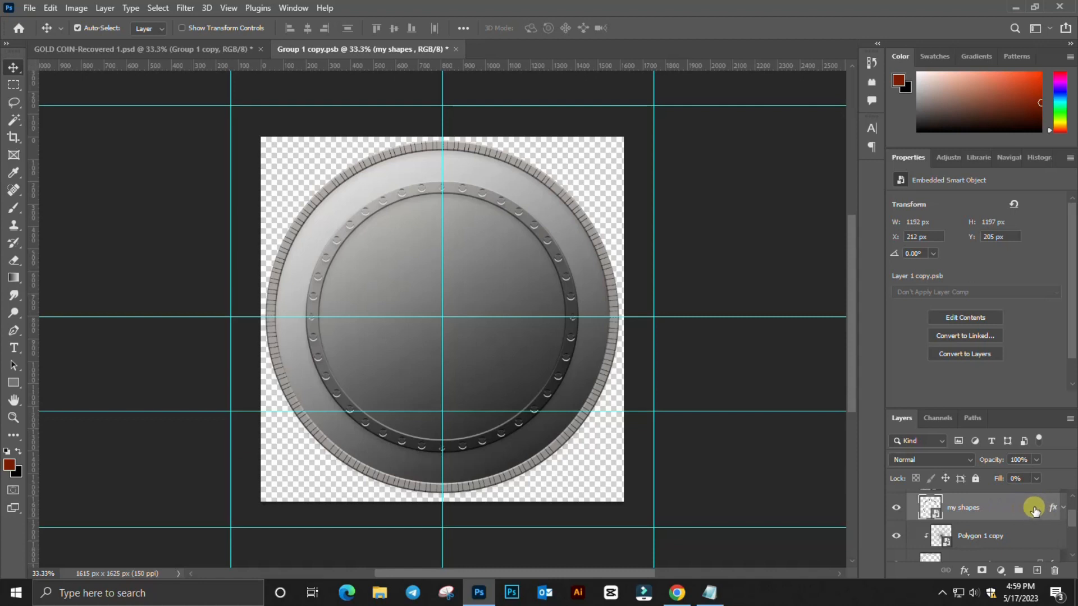
{"action": "left_click", "coordinate": [896, 509]}
{"action": "left_click", "coordinate": [896, 510]}
{"action": "left_click", "coordinate": [976, 506]}
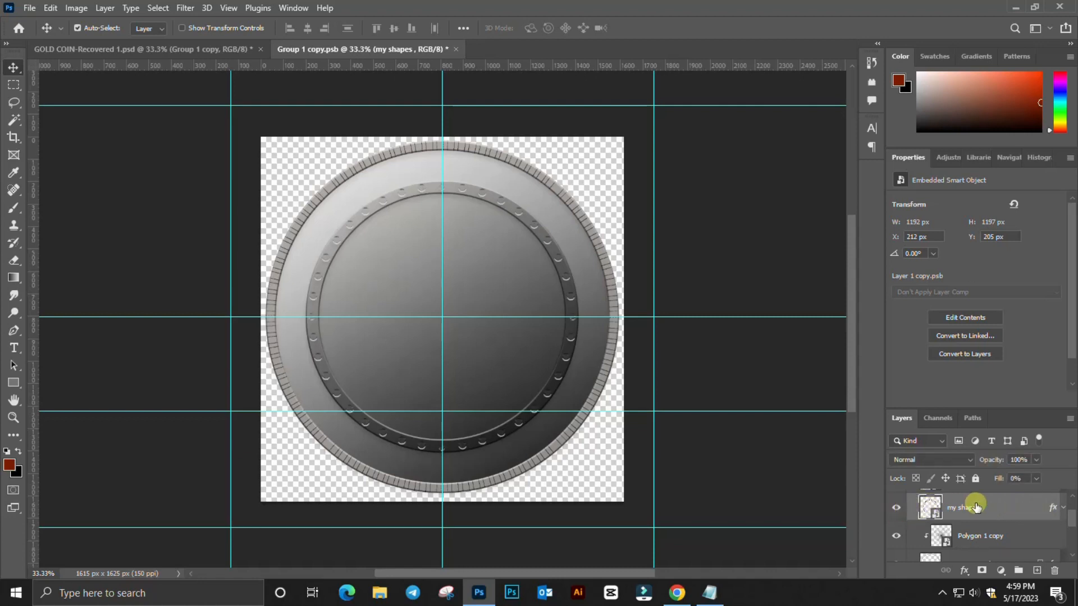
Step: Make the Layer 1 copy text layer visible, comparing the coin with and without its lettering
{"action": "scroll", "coordinate": [976, 507], "scroll_direction": "up", "scroll_amount": 1}
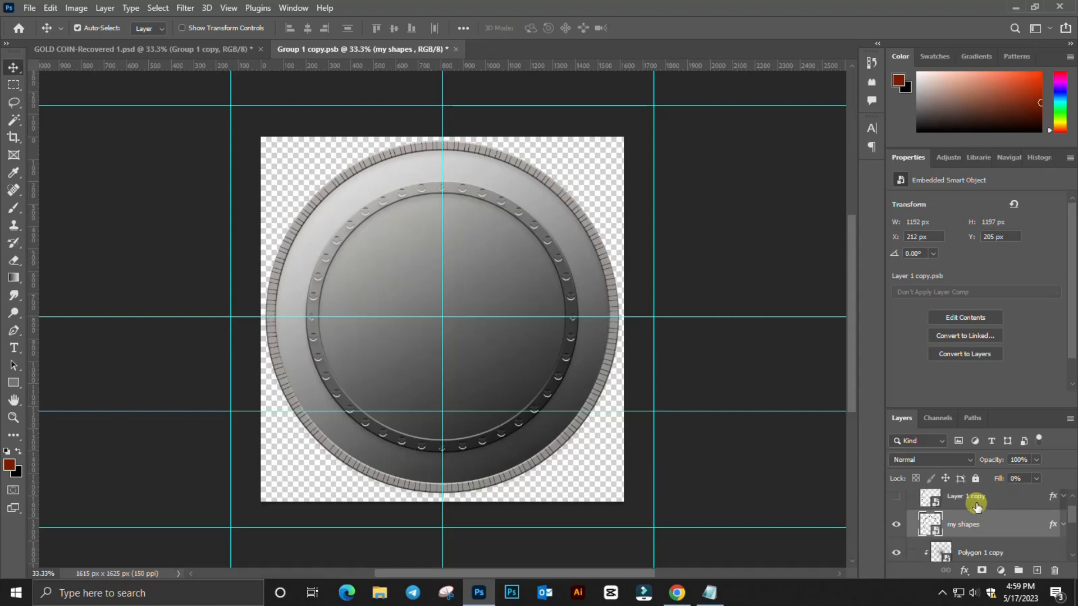
{"action": "scroll", "coordinate": [977, 507], "scroll_direction": "up", "scroll_amount": 1}
{"action": "left_click", "coordinate": [897, 511]}
{"action": "left_click", "coordinate": [899, 511]}
{"action": "left_click", "coordinate": [899, 512]}
{"action": "left_click", "coordinate": [899, 511]}
{"action": "left_click", "coordinate": [899, 511]}
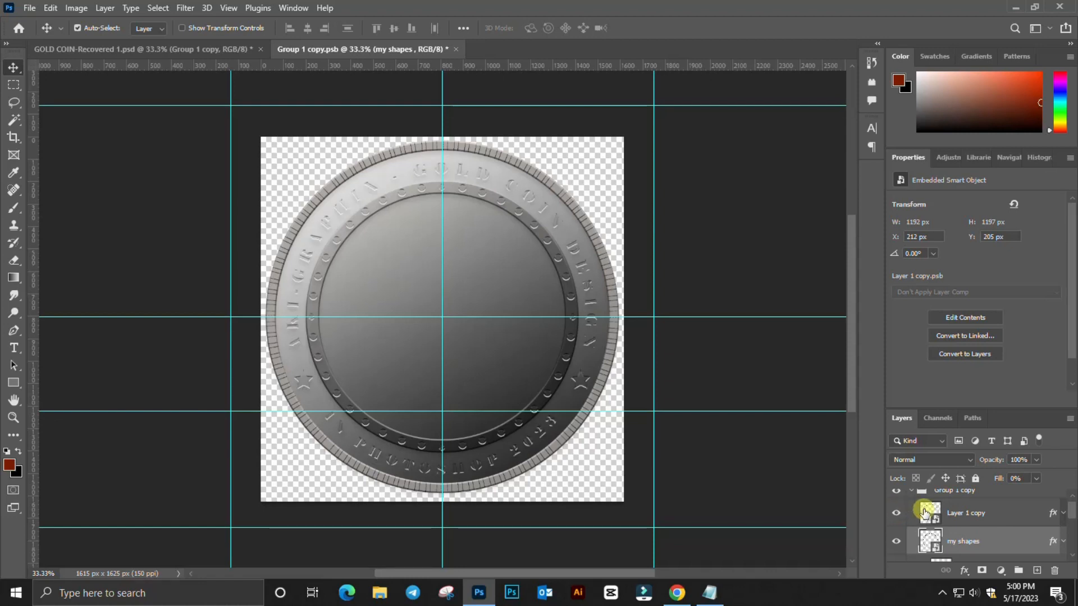
Step: Collapse the Group 1 copy group, and close the Group 1 copy.psb document with its changes saved
{"action": "scroll", "coordinate": [924, 511], "scroll_direction": "up", "scroll_amount": 1}
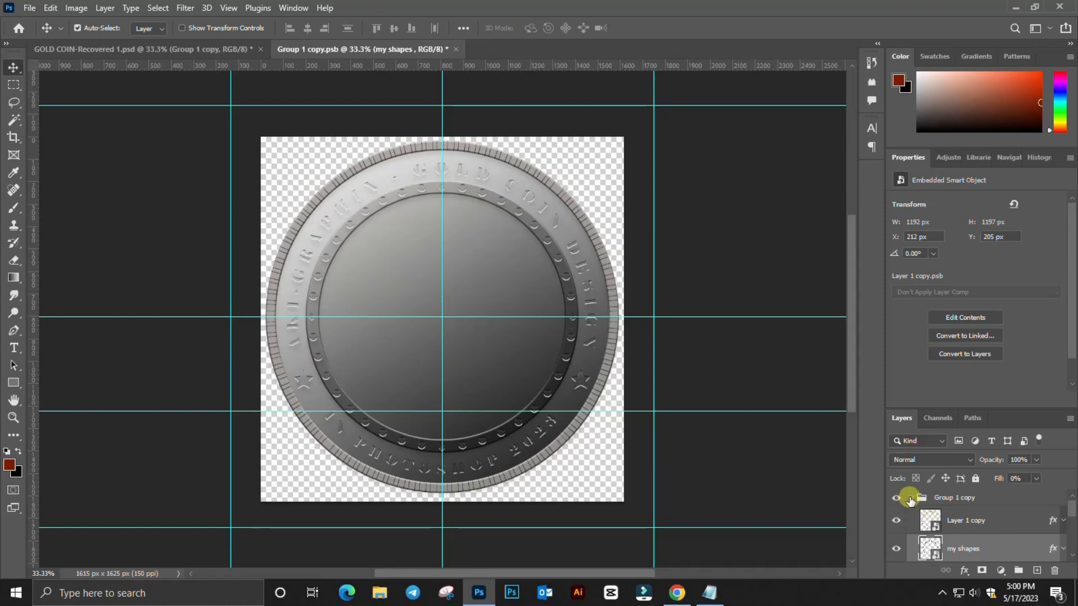
{"action": "left_click", "coordinate": [911, 499]}
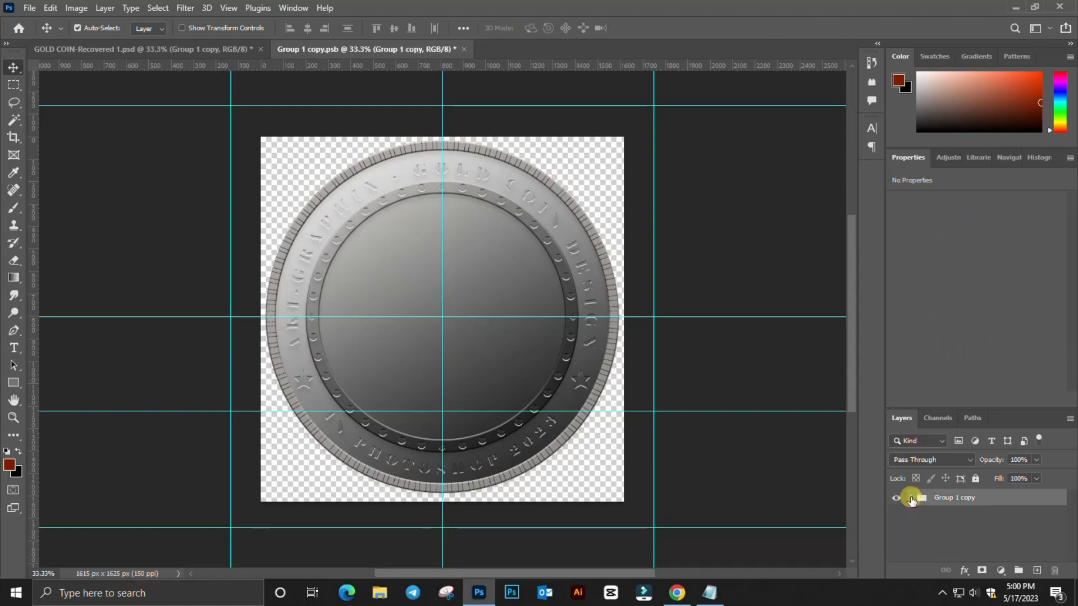
{"action": "left_click", "coordinate": [464, 49]}
{"action": "left_click", "coordinate": [476, 225]}
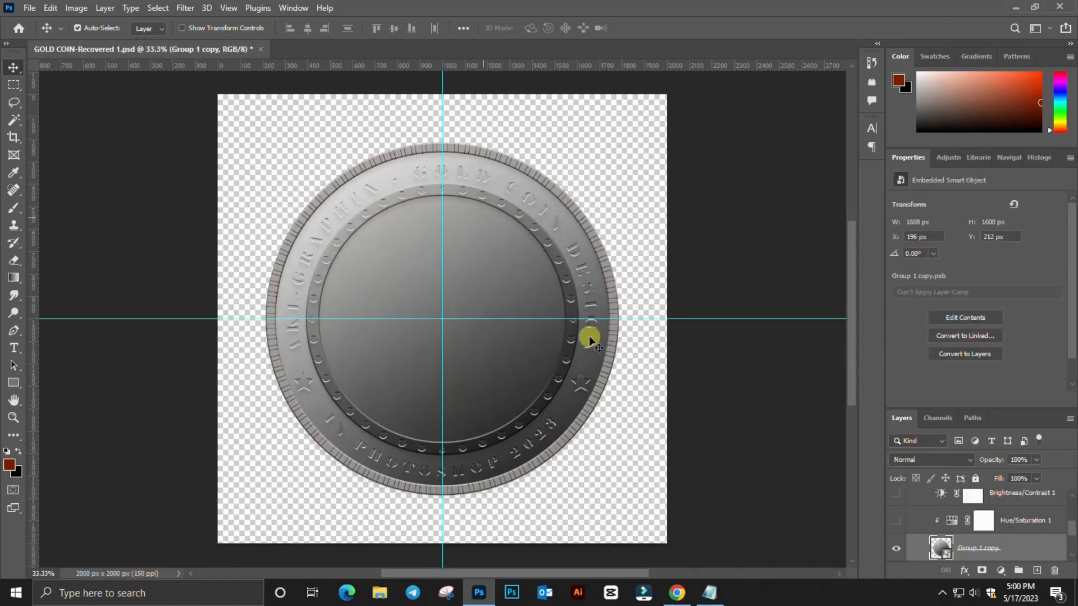
Step: Make the Hue/Saturation 1 and Brightness/Contrast 1 adjustment layers visible above the coin
{"action": "scroll", "coordinate": [954, 547], "scroll_direction": "up", "scroll_amount": 1}
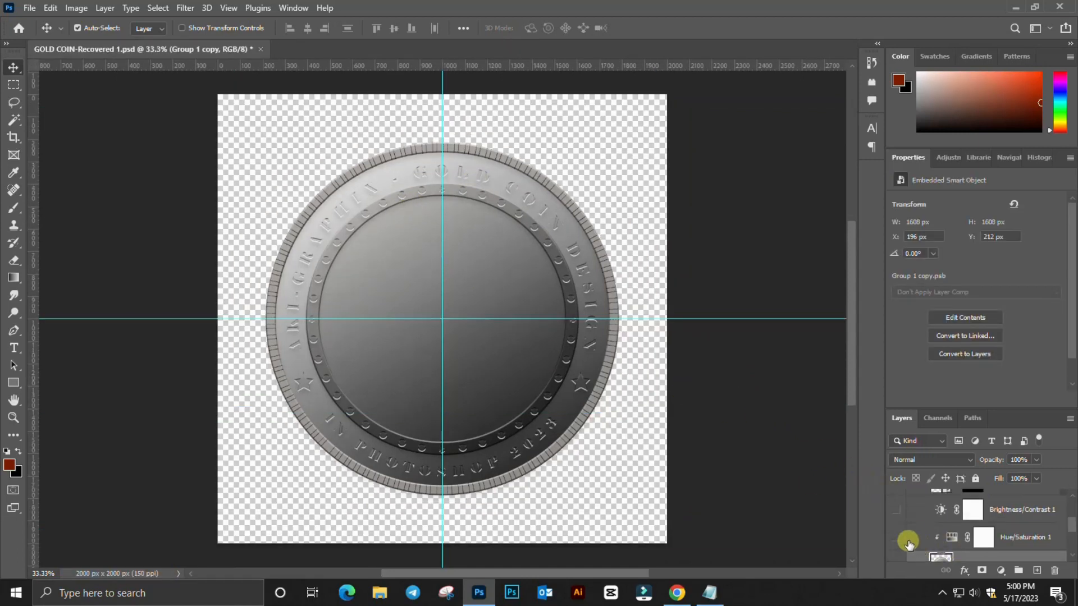
{"action": "left_click", "coordinate": [896, 537]}
{"action": "left_click", "coordinate": [1010, 536]}
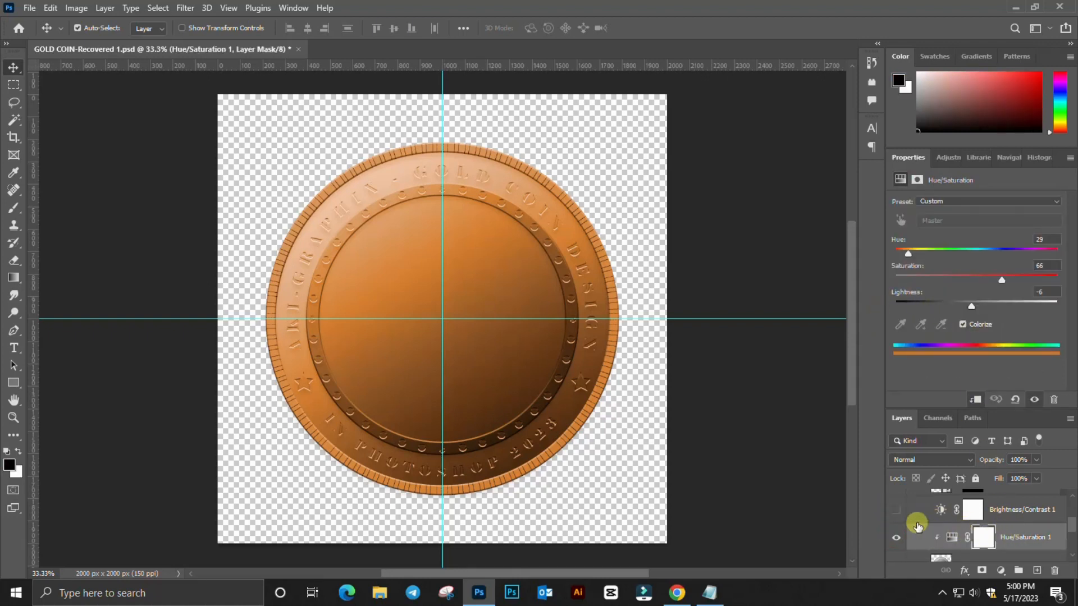
{"action": "left_click", "coordinate": [895, 509]}
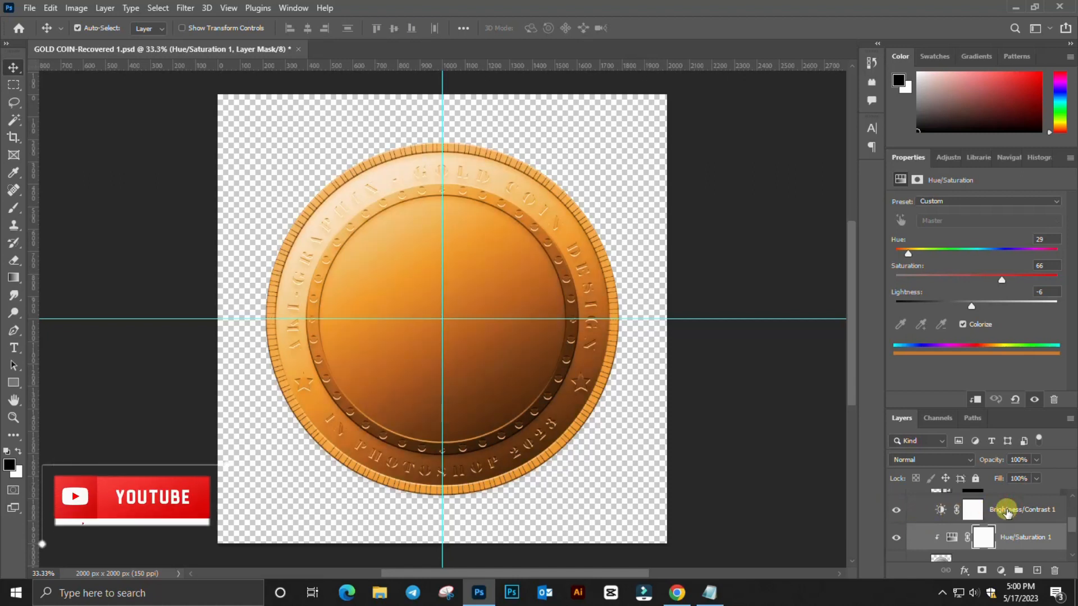
{"action": "left_click", "coordinate": [1016, 538]}
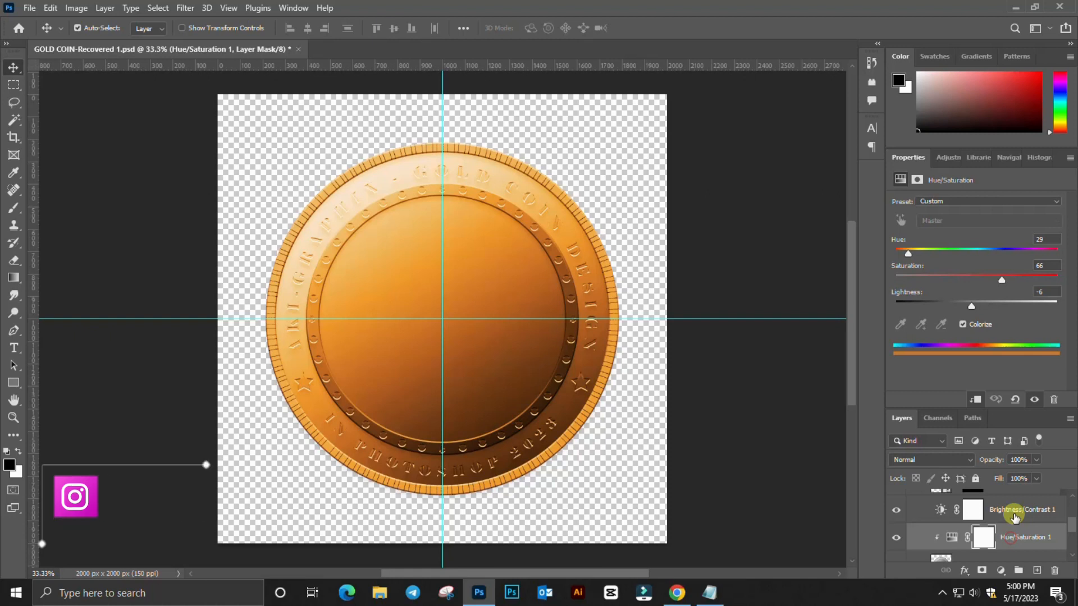
Step: Set the Brightness/Contrast 1 adjustment layer to brightness 30 and contrast 40
{"action": "left_click", "coordinate": [1014, 515]}
{"action": "scroll", "coordinate": [1014, 513], "scroll_direction": "up", "scroll_amount": 1}
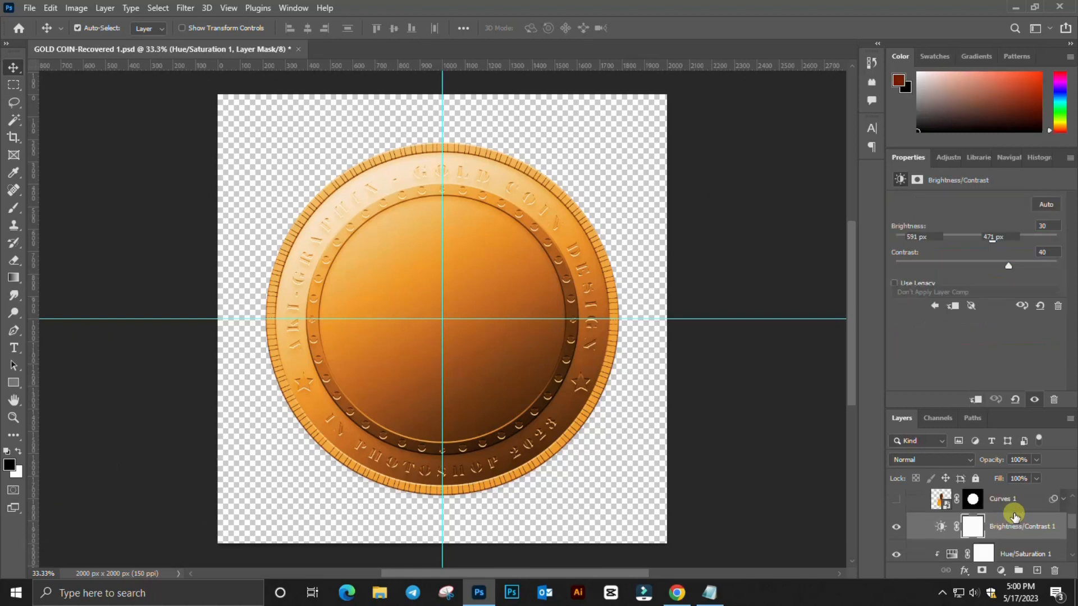
{"action": "left_click", "coordinate": [1014, 511]}
{"action": "scroll", "coordinate": [1016, 524], "scroll_direction": "down", "scroll_amount": 1}
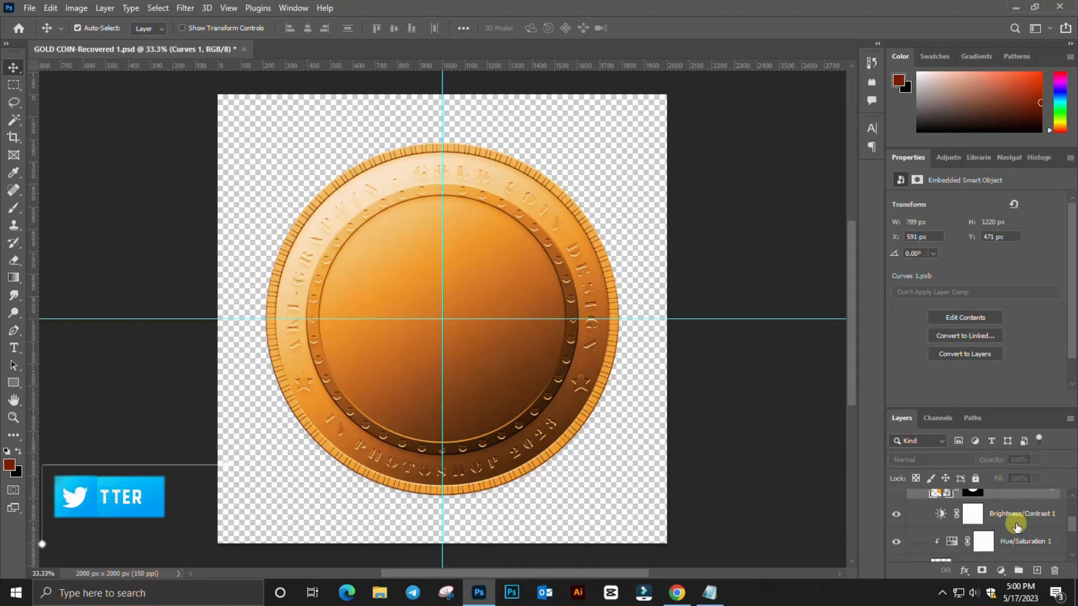
{"action": "left_click", "coordinate": [1011, 536]}
{"action": "left_click", "coordinate": [1019, 515]}
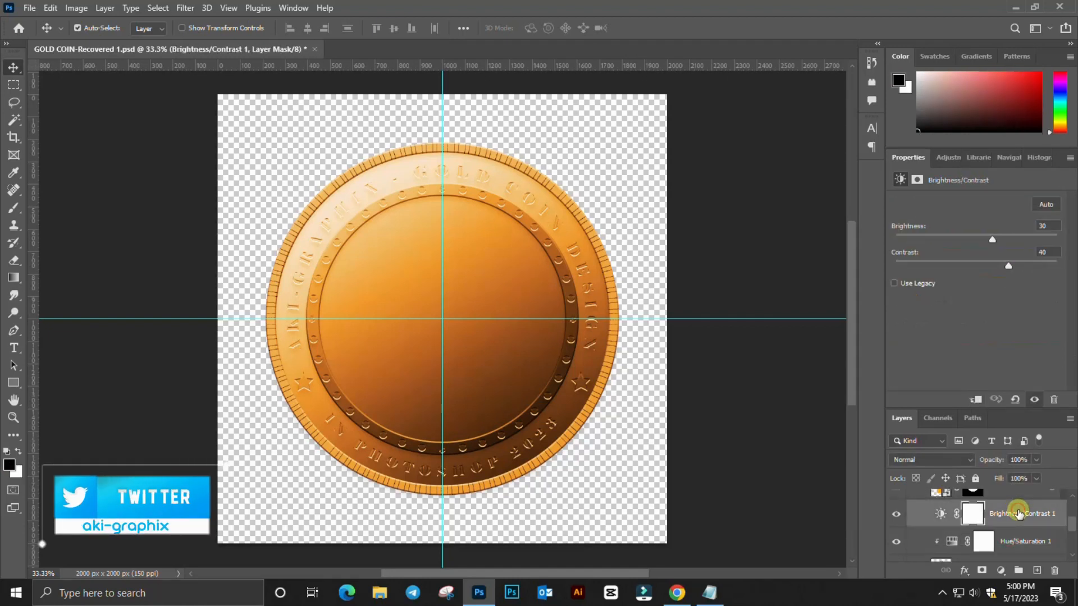
{"action": "left_click_drag", "start_coordinate": [1046, 225], "coordinate": [1031, 229]}
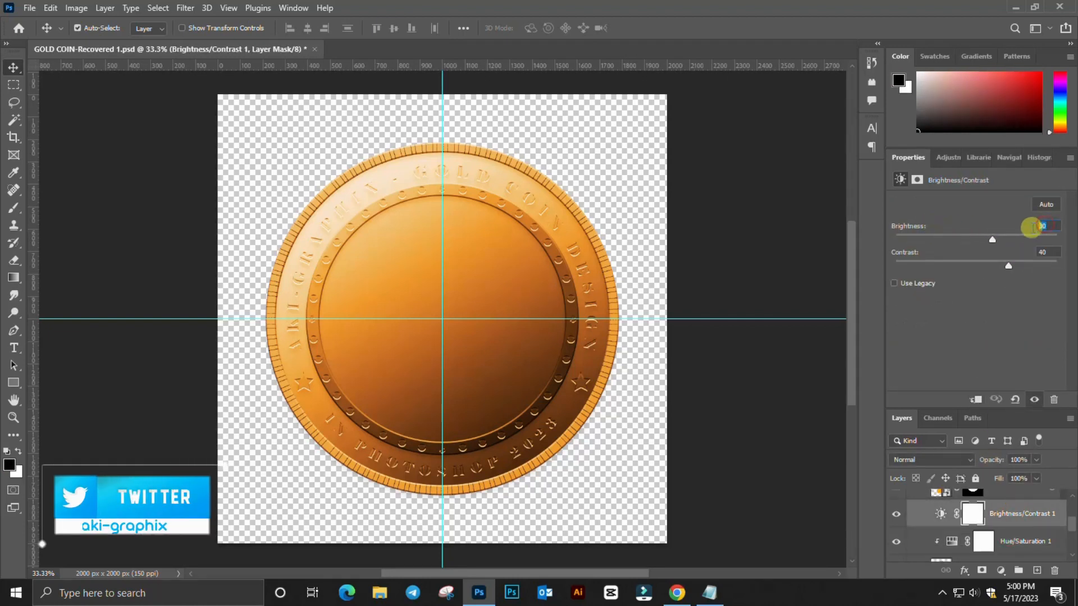
{"action": "type", "text": "30"}
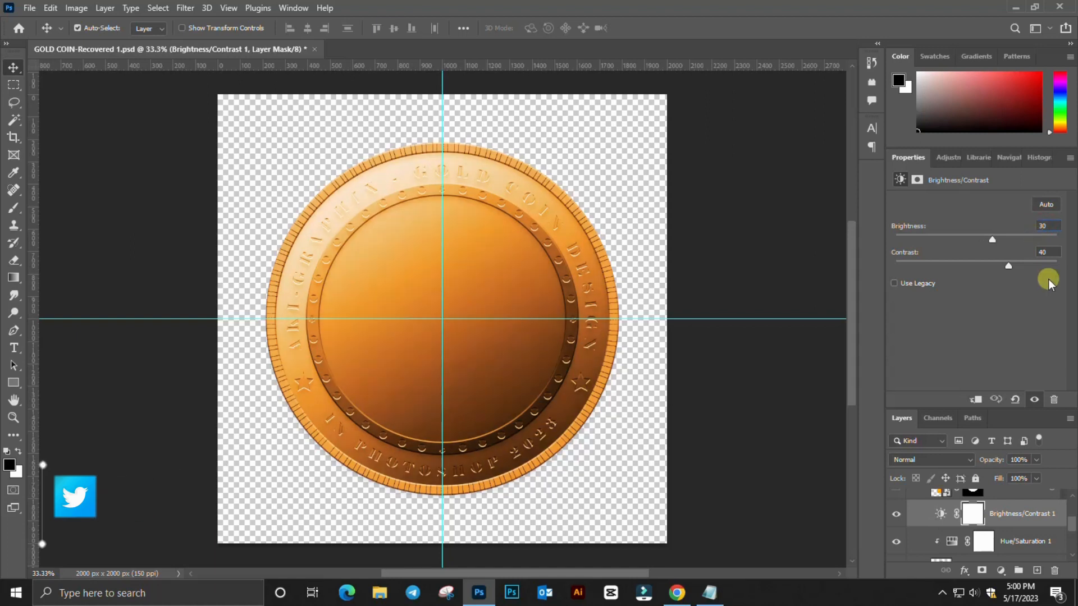
{"action": "left_click_drag", "start_coordinate": [1051, 253], "coordinate": [1019, 260]}
{"action": "type", "text": "40"}
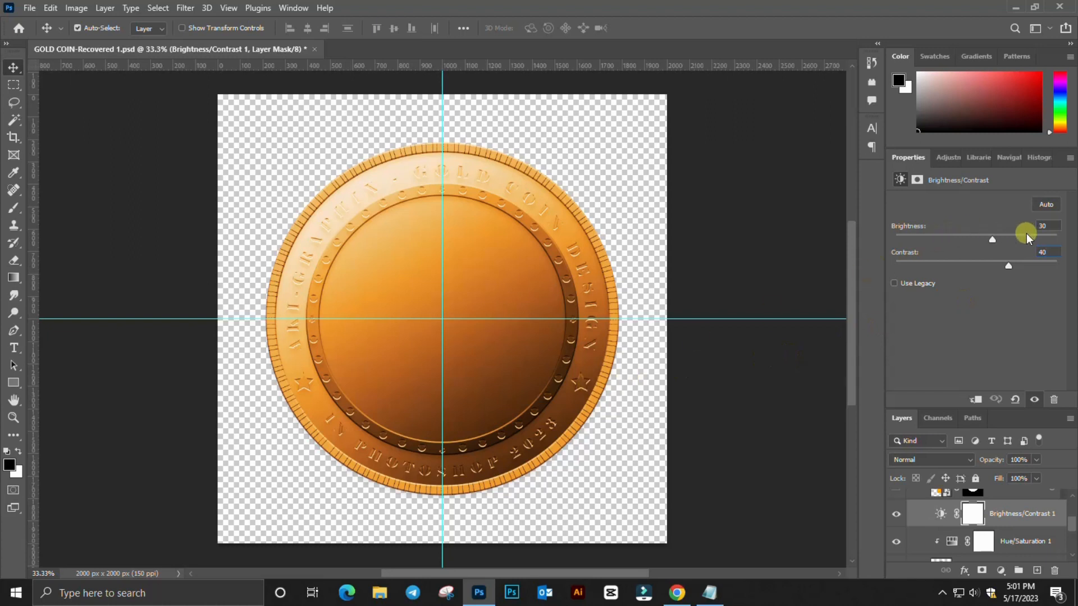
{"action": "left_click_drag", "start_coordinate": [991, 240], "coordinate": [977, 264]}
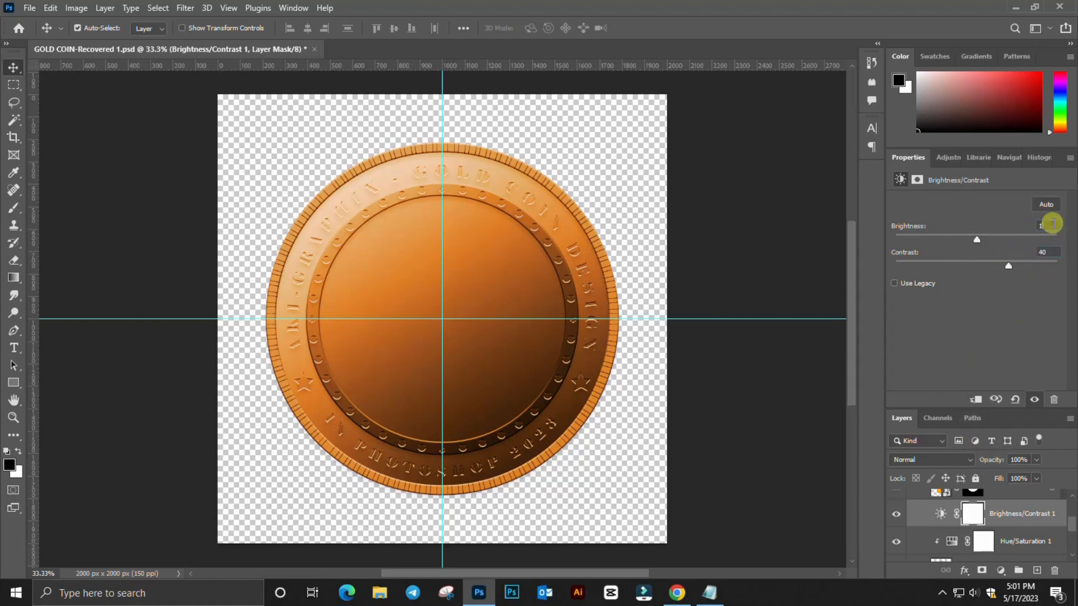
{"action": "type", "text": "30"}
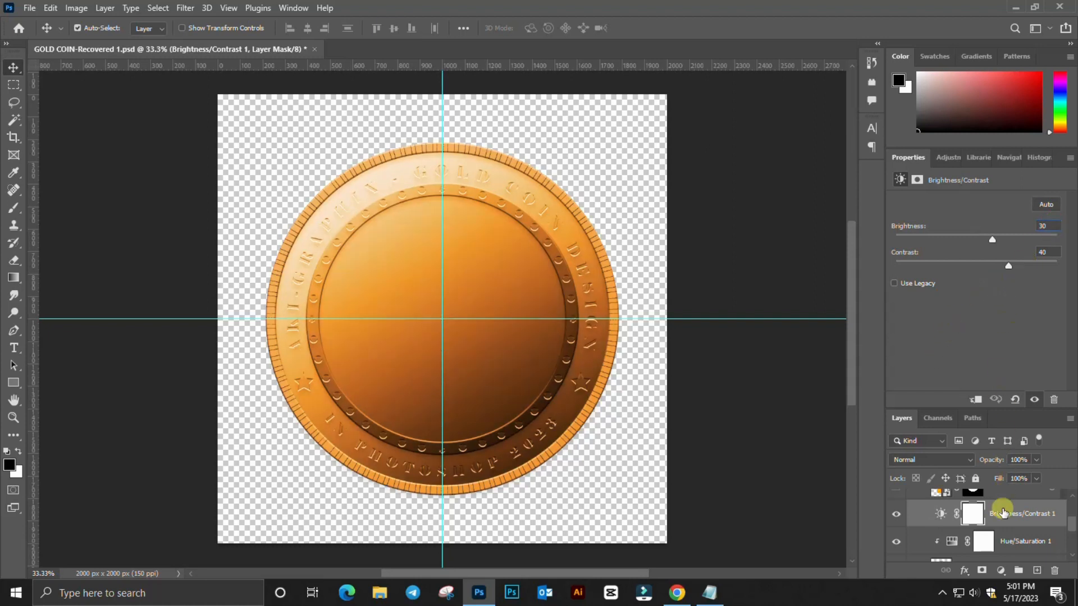
Step: Make the Curves 1 portrait layer visible and select it
{"action": "left_click", "coordinate": [1014, 517]}
{"action": "scroll", "coordinate": [1004, 499], "scroll_direction": "up", "scroll_amount": 1}
{"action": "left_click", "coordinate": [1019, 501]}
{"action": "left_click", "coordinate": [895, 503]}
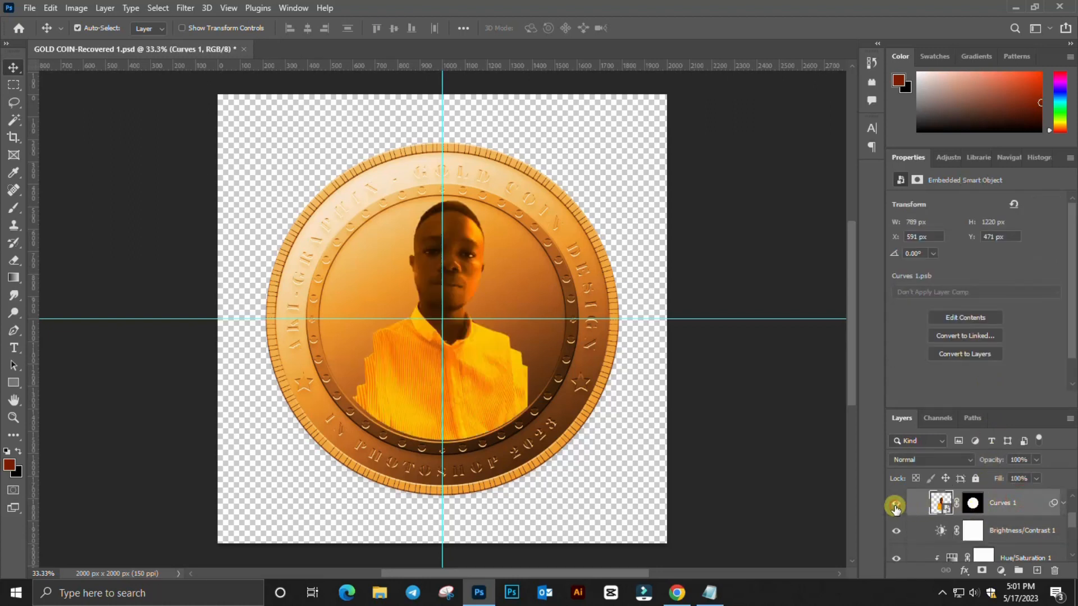
{"action": "left_click", "coordinate": [1013, 502]}
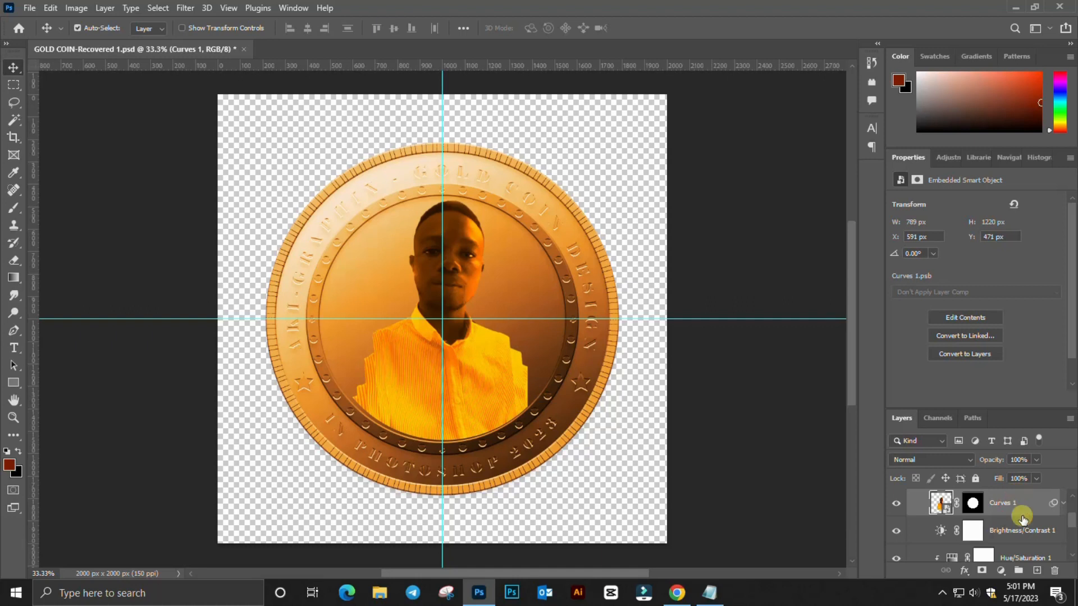
Step: Add a Bevel & Emboss effect with Contour enabled to the Curves 1 portrait layer
{"action": "left_click", "coordinate": [964, 572]}
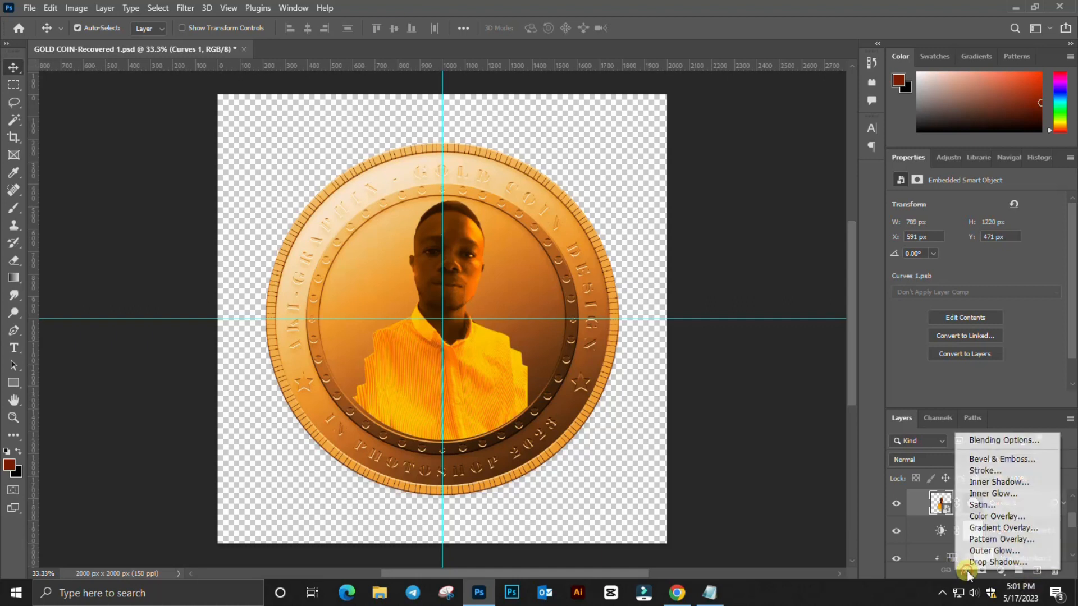
{"action": "left_click", "coordinate": [995, 461]}
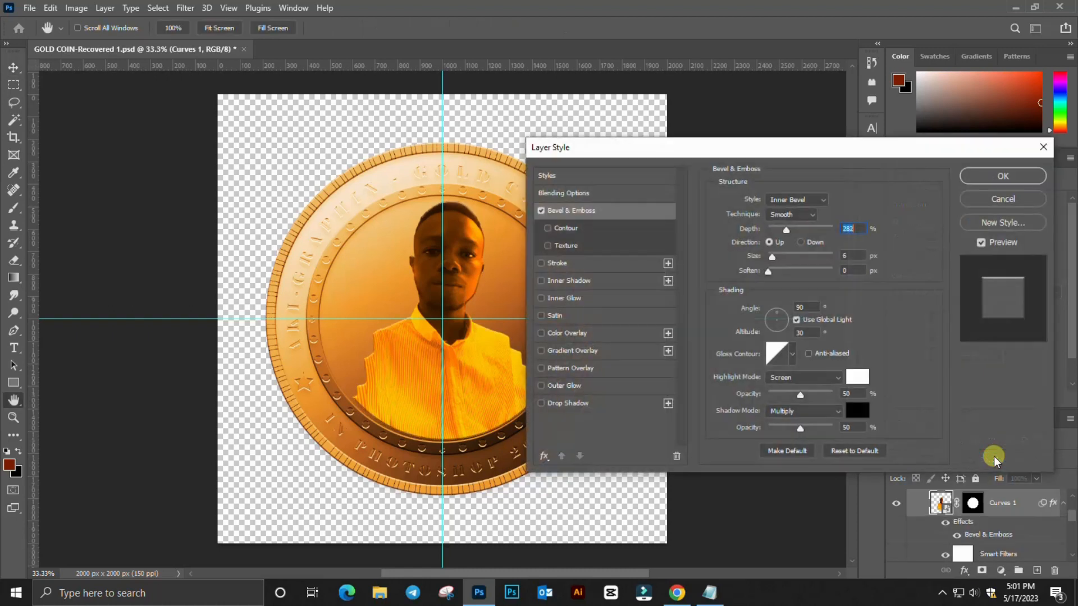
{"action": "left_click", "coordinate": [578, 231]}
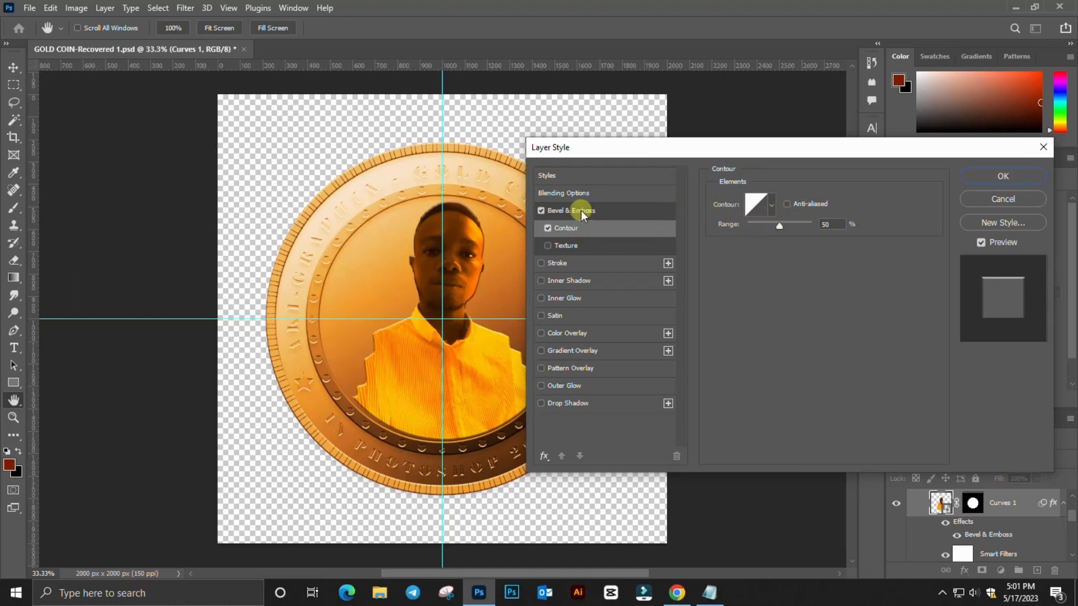
{"action": "left_click", "coordinate": [582, 213]}
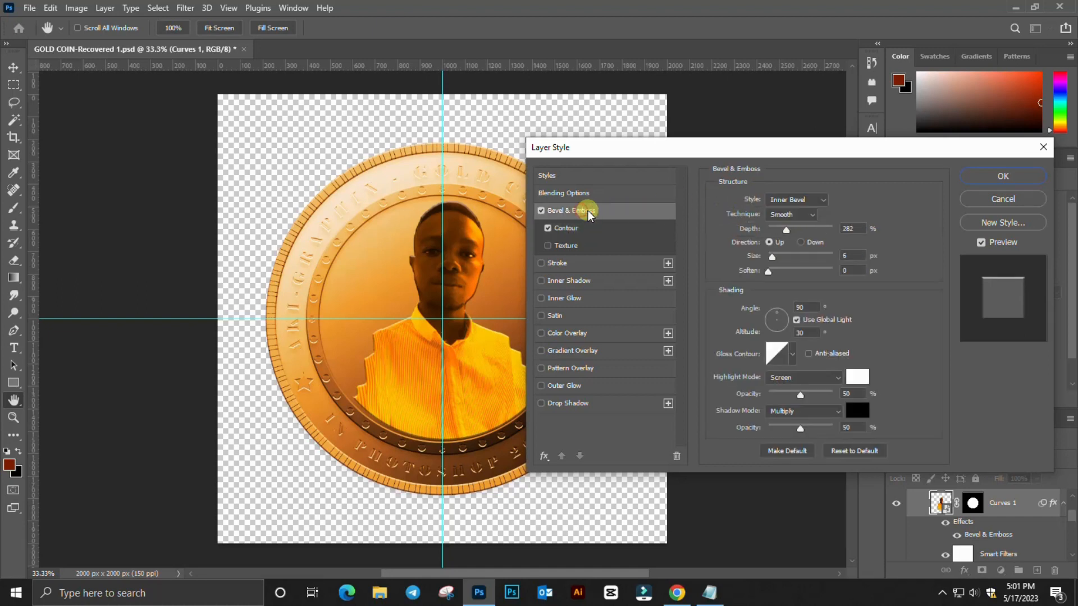
Step: Set the portrait's Bevel & Emboss to the Emboss style with 1% depth and 0 px size
{"action": "left_click", "coordinate": [801, 201]}
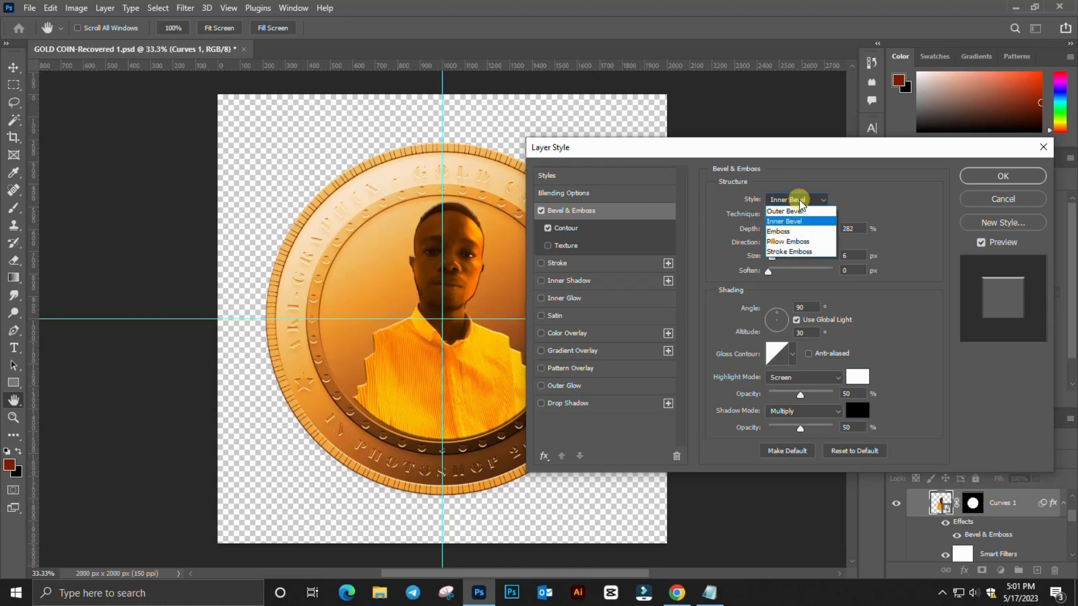
{"action": "left_click", "coordinate": [787, 232]}
{"action": "mouse_move", "coordinate": [788, 234]}
{"action": "left_mouse_down"}
{"action": "mouse_move", "coordinate": [777, 235]}
{"action": "mouse_move", "coordinate": [806, 244]}
{"action": "mouse_move", "coordinate": [770, 243]}
{"action": "left_mouse_up"}
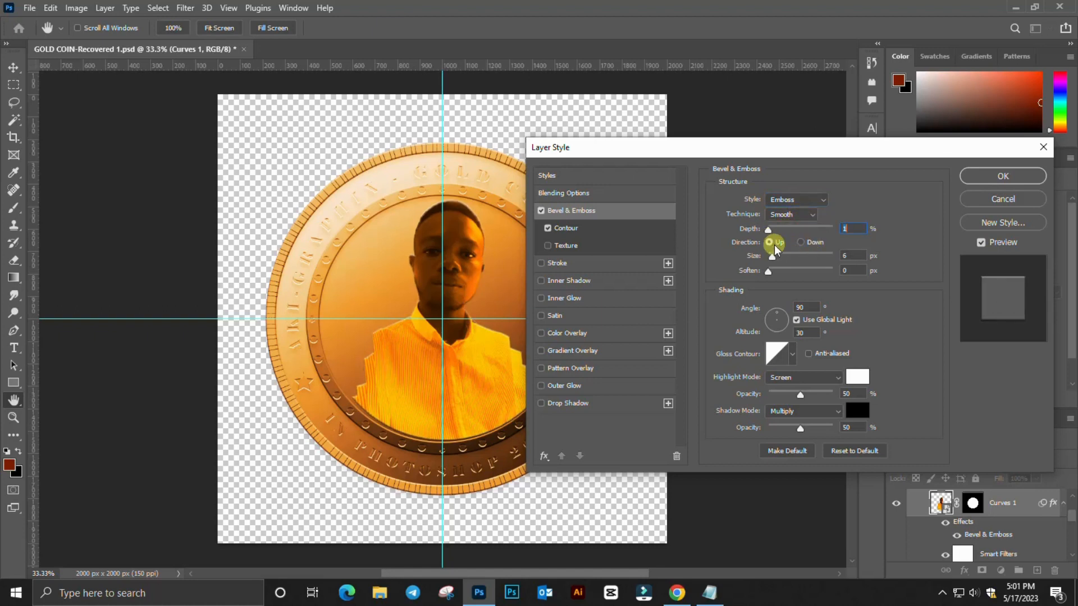
{"action": "mouse_move", "coordinate": [774, 259]}
{"action": "left_mouse_down"}
{"action": "mouse_move", "coordinate": [845, 260]}
{"action": "mouse_move", "coordinate": [769, 270]}
{"action": "left_mouse_up"}
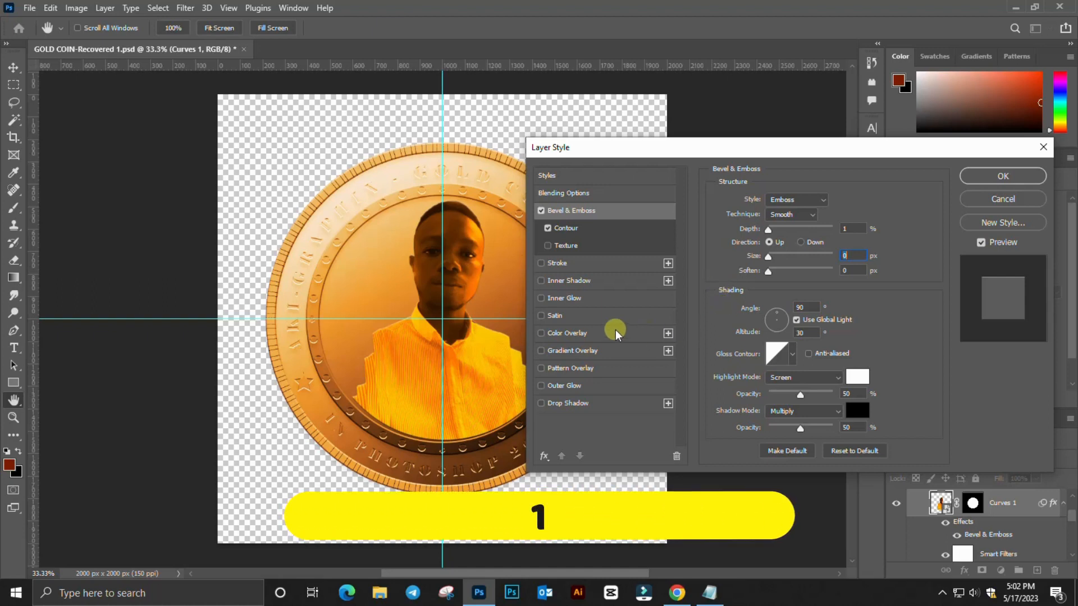
Step: Apply the portrait's emboss style, collapse Group 2, and show and select the pngwing.com (28) gold texture layer
{"action": "key", "text": "Return"}
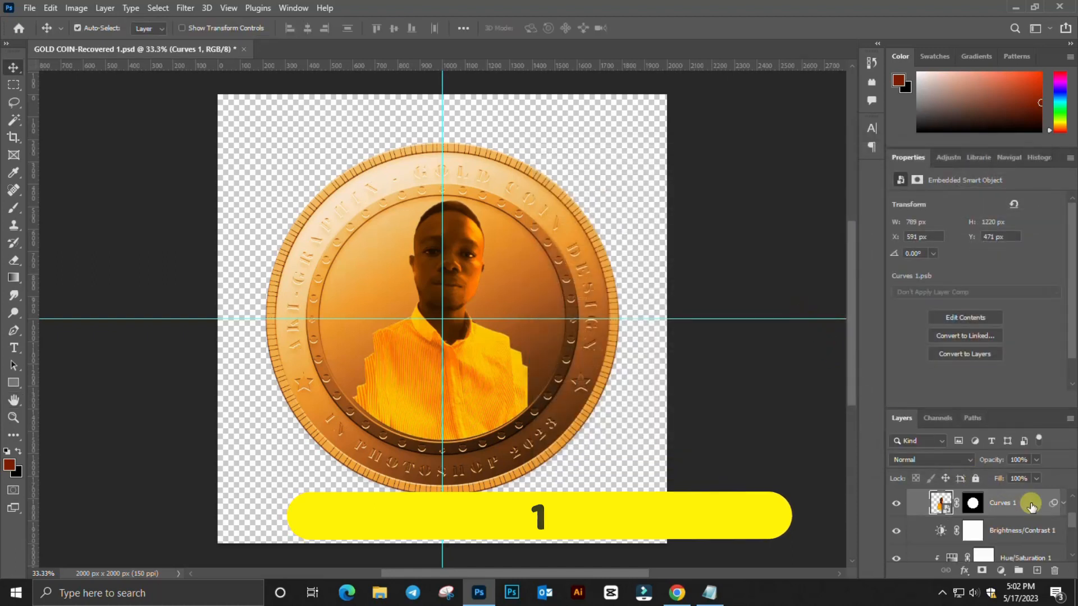
{"action": "scroll", "coordinate": [1039, 505], "scroll_direction": "up", "scroll_amount": 1}
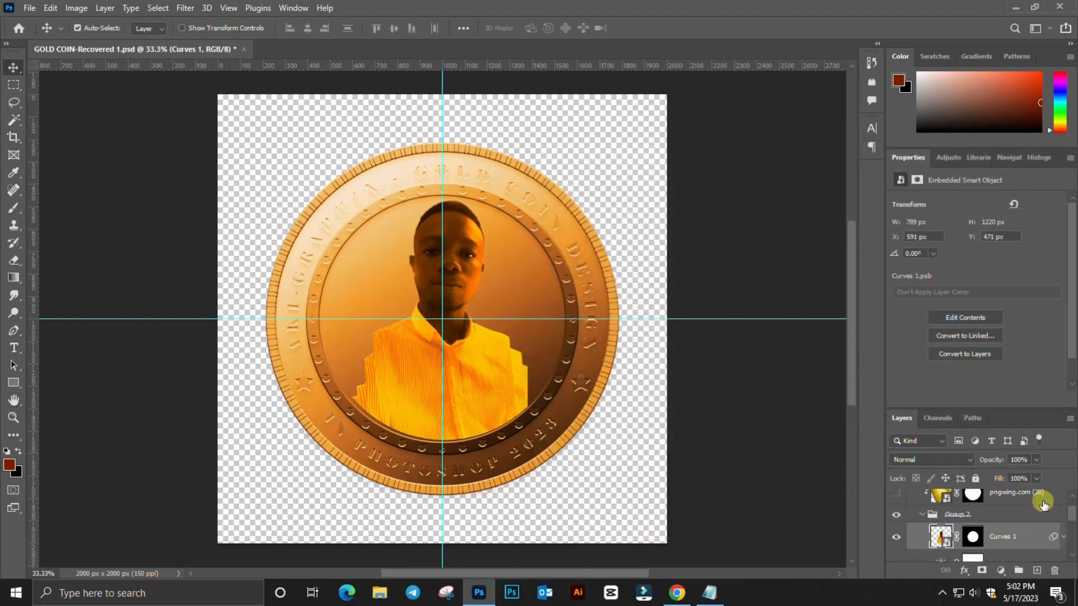
{"action": "left_click", "coordinate": [922, 517]}
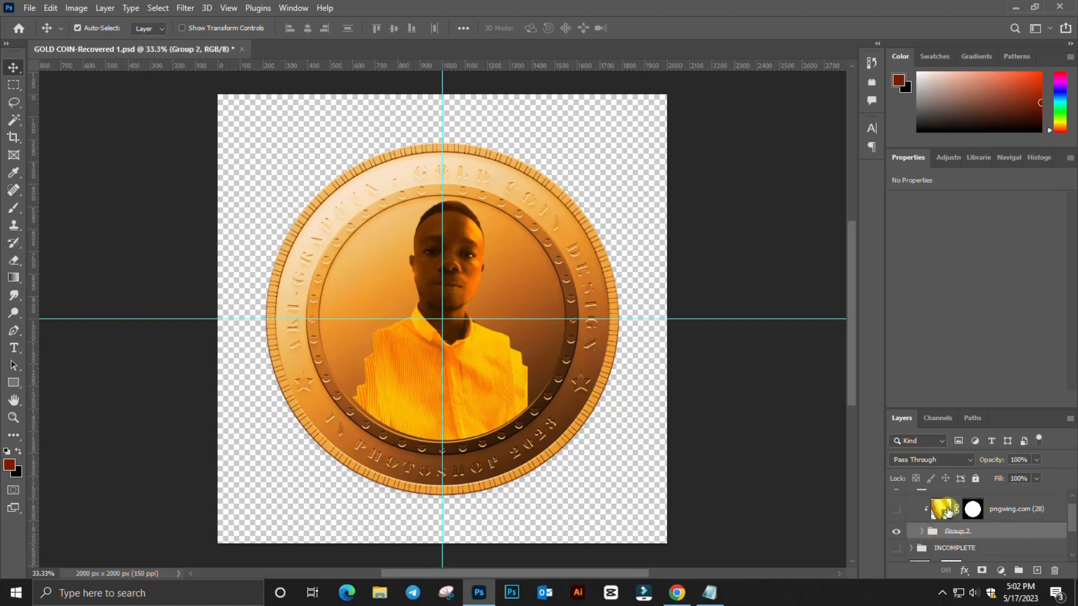
{"action": "left_click", "coordinate": [897, 509]}
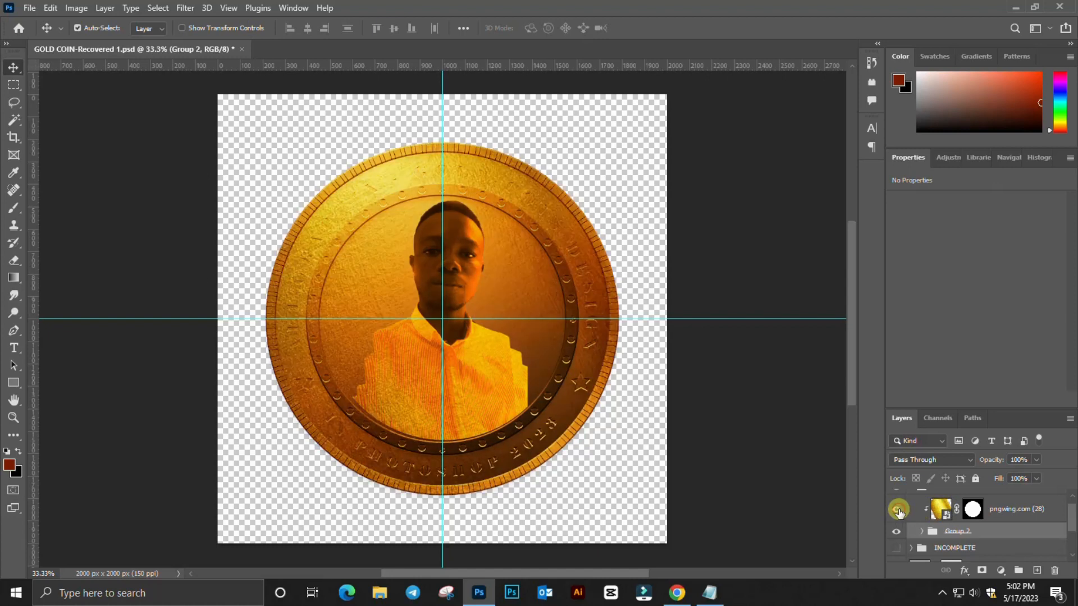
{"action": "left_click", "coordinate": [943, 508]}
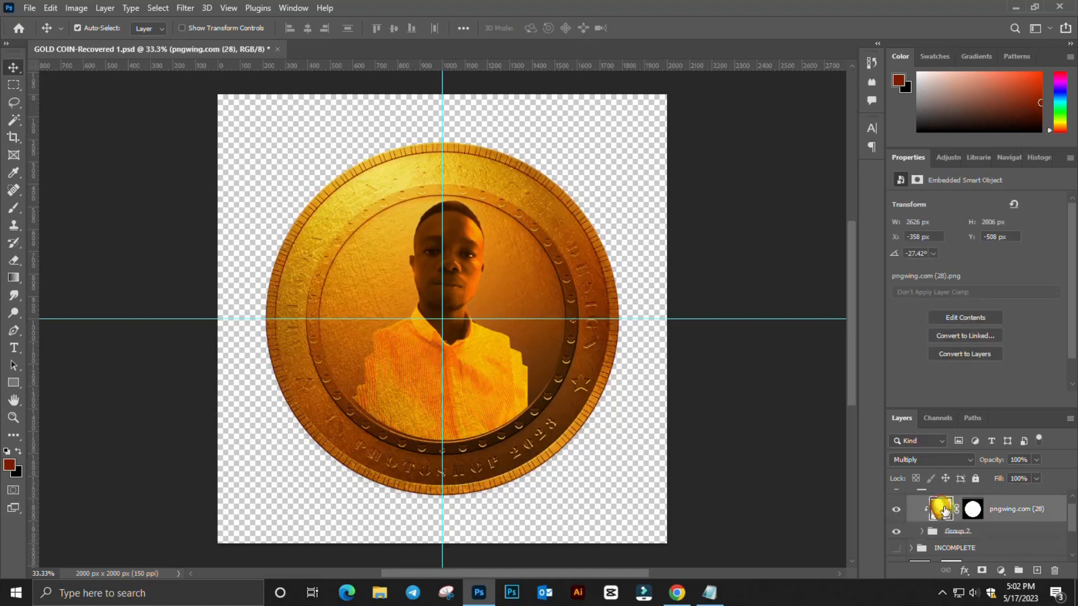
Step: Release the pngwing.com (28) layer's clipping mask, toggle its visibility, and clip it to Group 2 again
{"action": "right_click", "coordinate": [996, 514]}
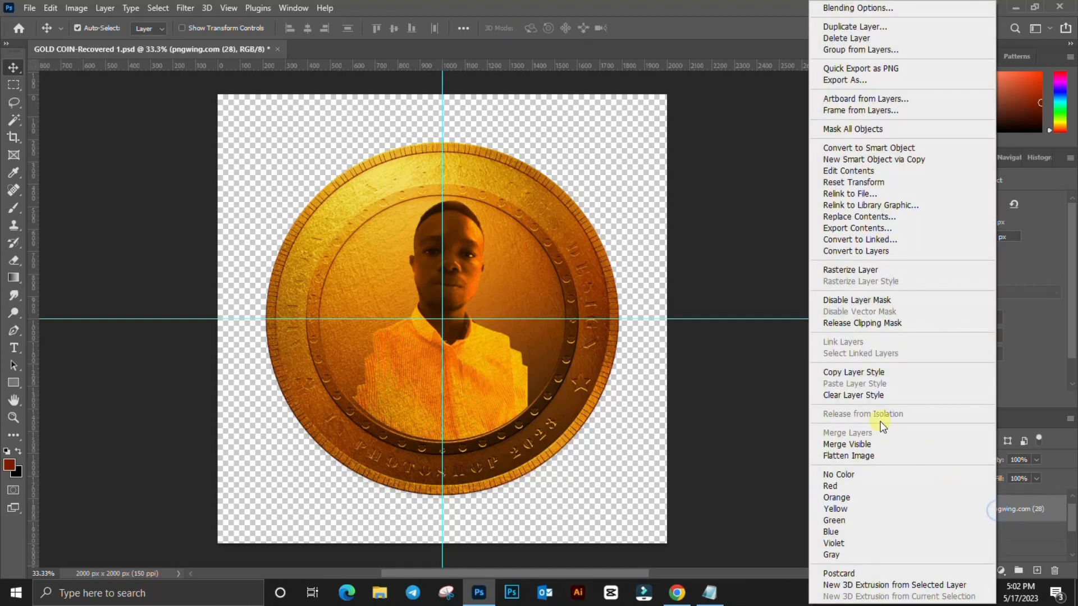
{"action": "left_click", "coordinate": [873, 324]}
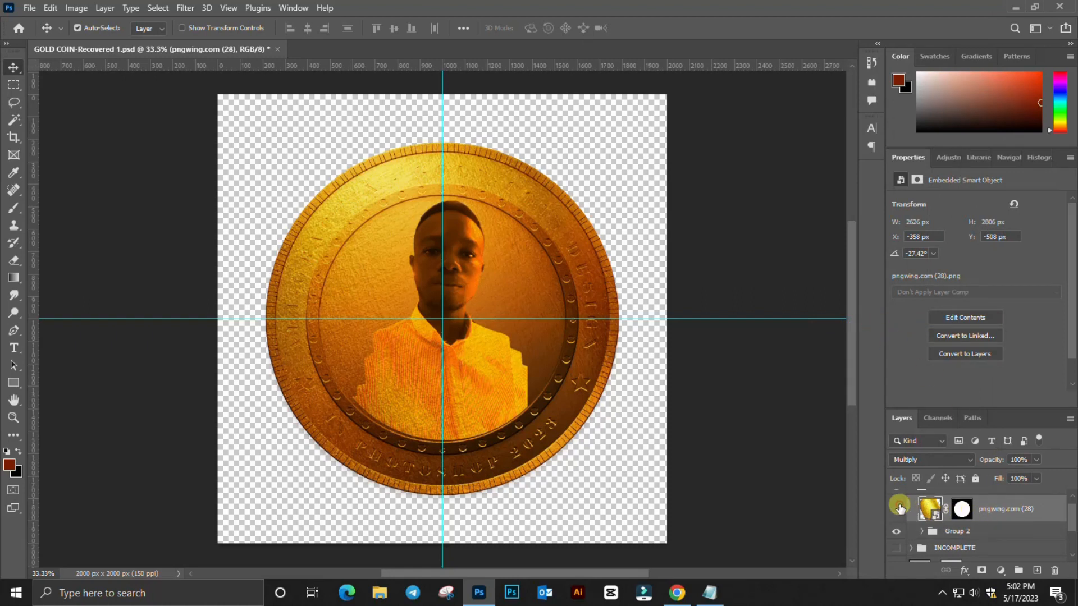
{"action": "left_click", "coordinate": [898, 508]}
{"action": "left_click", "coordinate": [900, 508]}
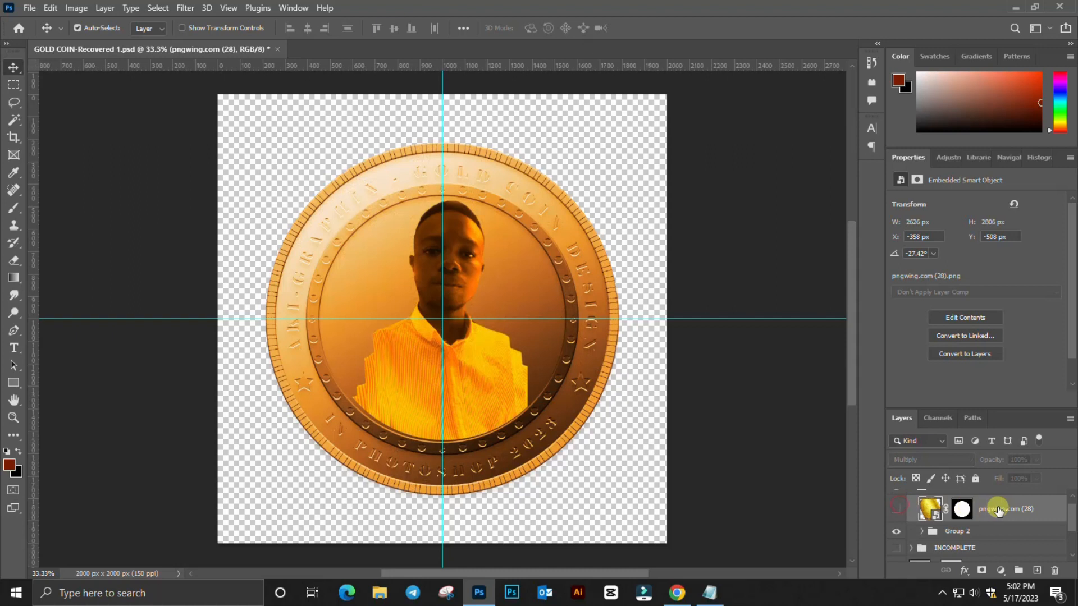
{"action": "left_click", "coordinate": [898, 508]}
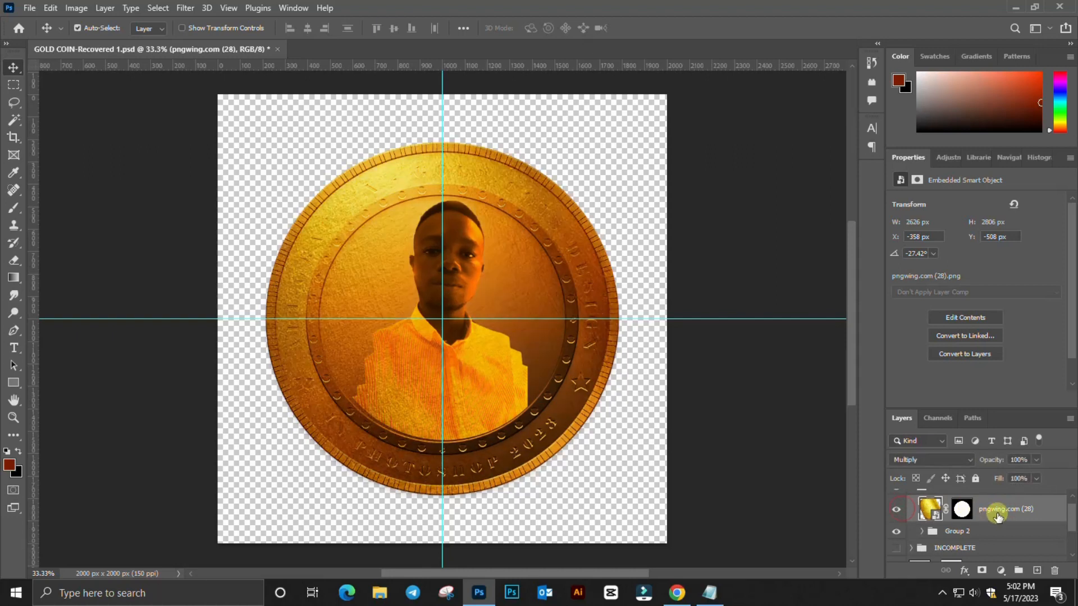
{"action": "right_click", "coordinate": [998, 516]}
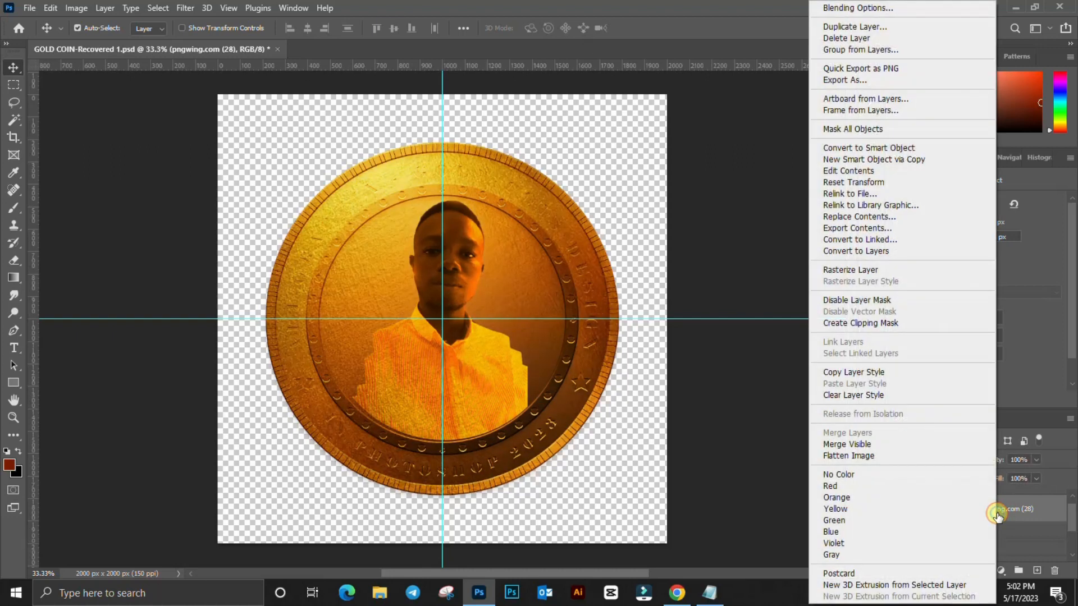
{"action": "left_click", "coordinate": [858, 319]}
Step: Collapse the GOLDEN COIN group, duplicate it, and hide the original group
{"action": "scroll", "coordinate": [1004, 509], "scroll_direction": "up", "scroll_amount": 1}
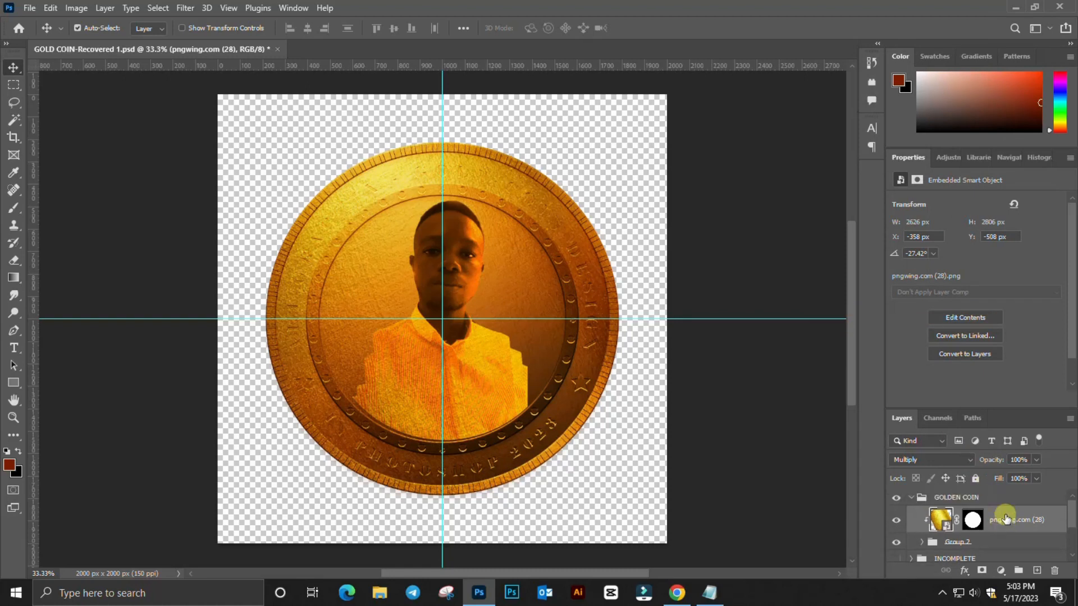
{"action": "left_click", "coordinate": [910, 498]}
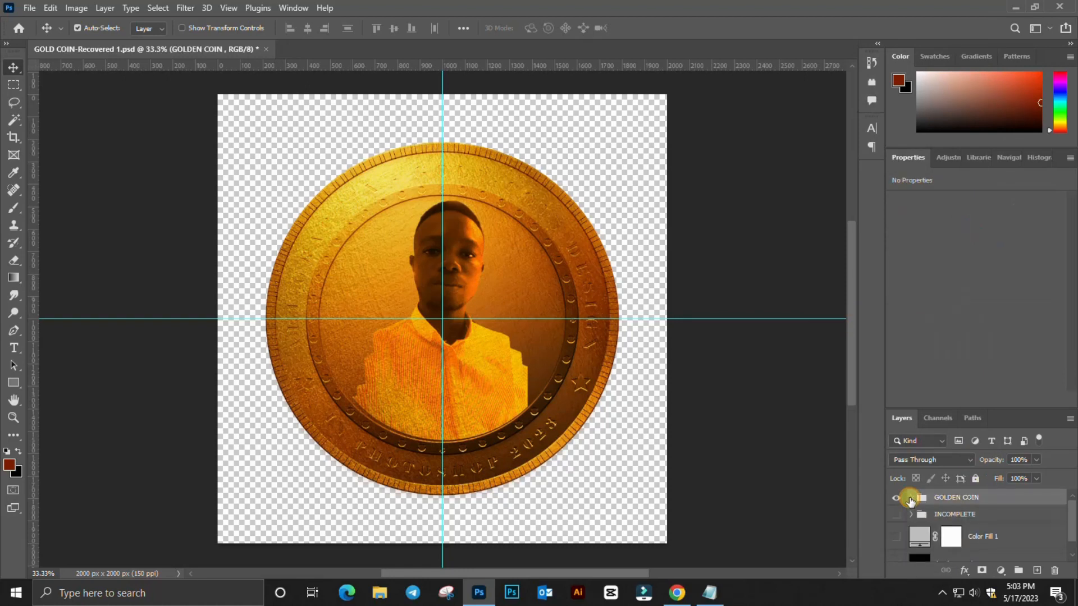
{"action": "left_click", "coordinate": [991, 496]}
{"action": "left_click", "coordinate": [187, 7]}
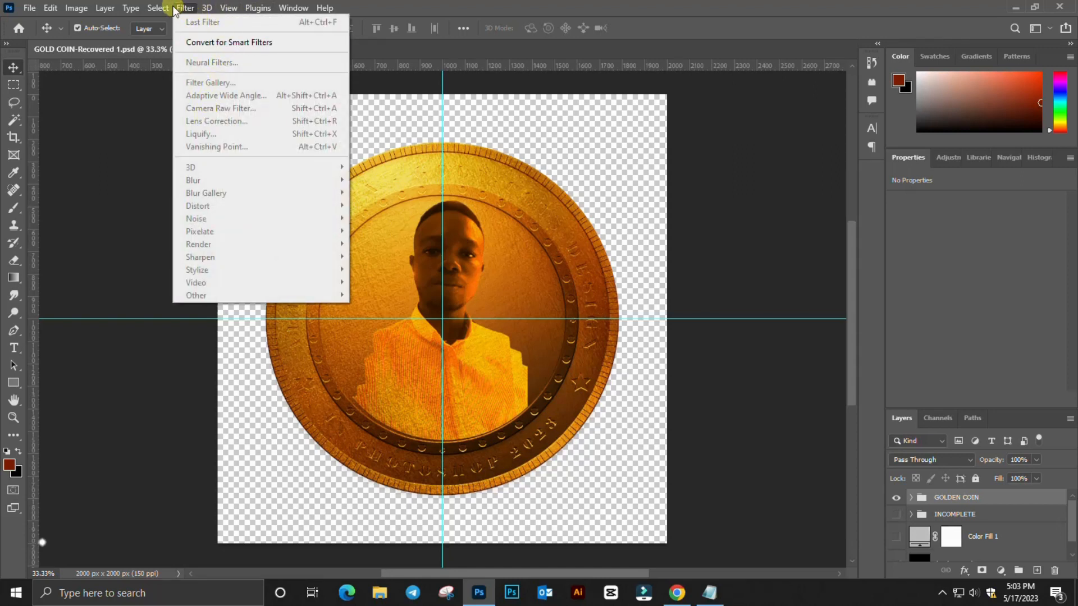
{"action": "left_click", "coordinate": [185, 8]}
{"action": "left_click", "coordinate": [992, 501]}
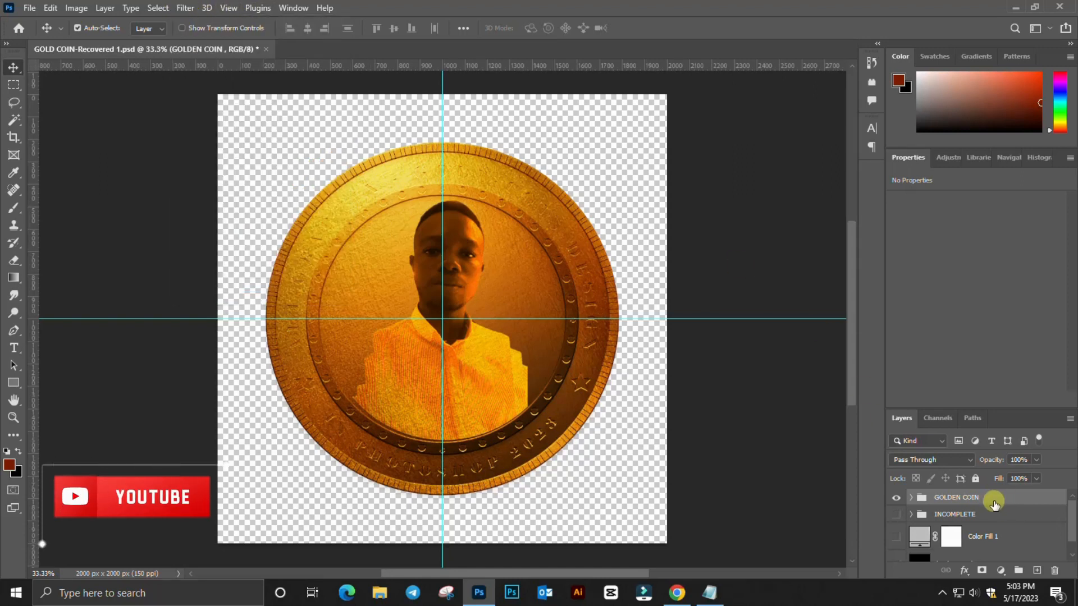
{"action": "key", "text": "ctrl"}
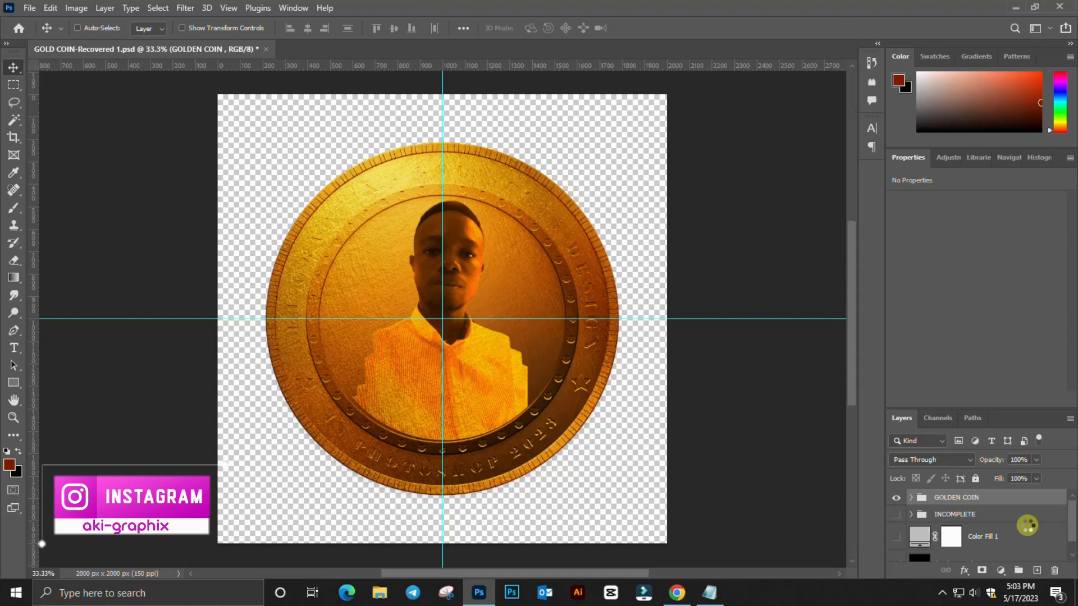
{"action": "key", "text": "ctrl+j"}
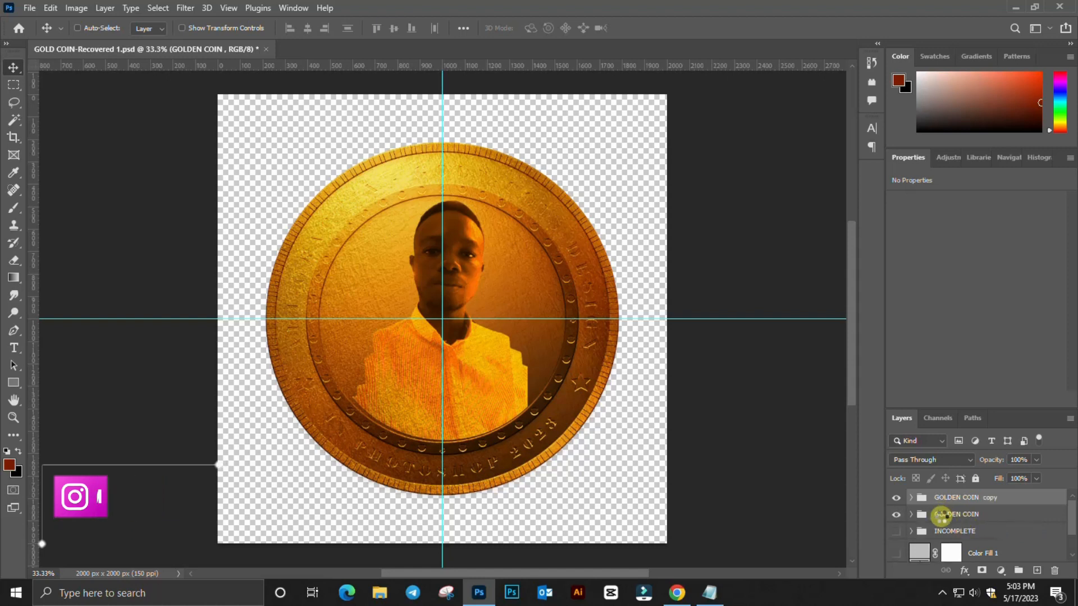
{"action": "left_click", "coordinate": [946, 515]}
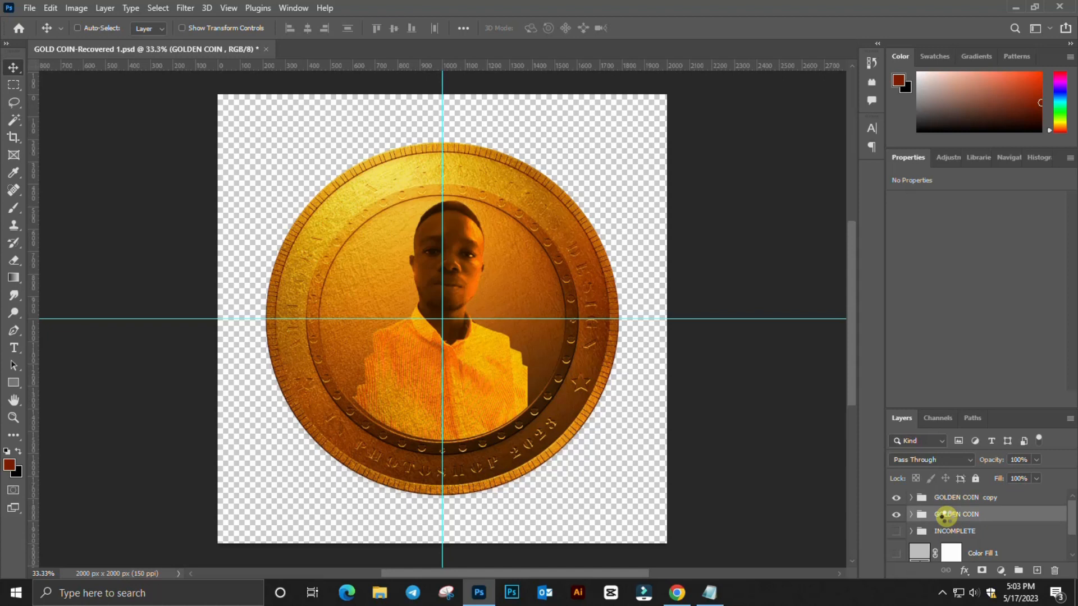
{"action": "left_click", "coordinate": [894, 514]}
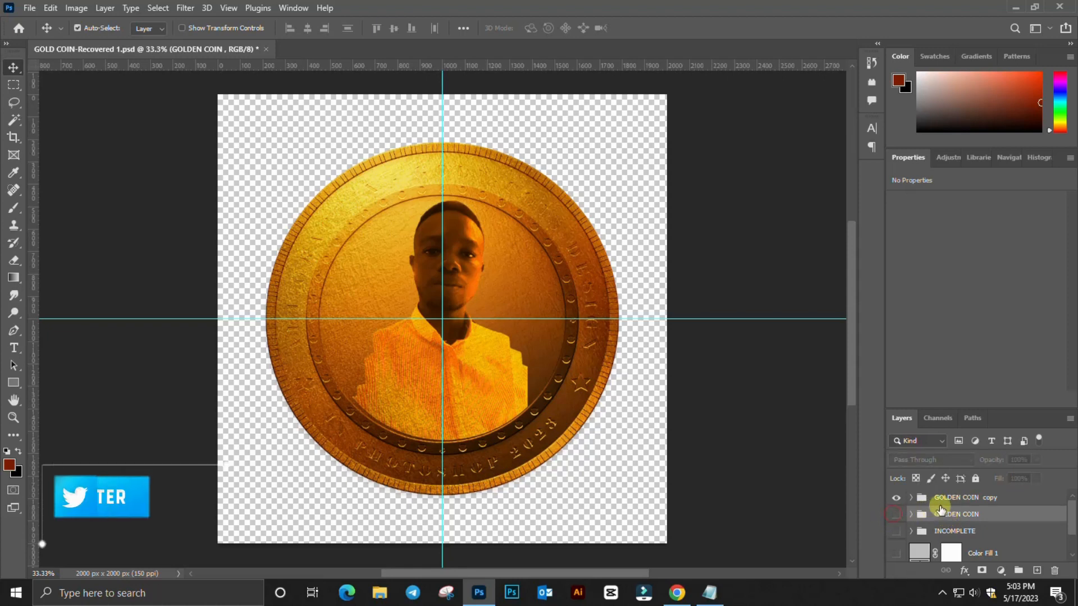
Step: Convert the GOLDEN COIN copy group to a smart object
{"action": "left_click", "coordinate": [955, 498]}
{"action": "right_click", "coordinate": [957, 500]}
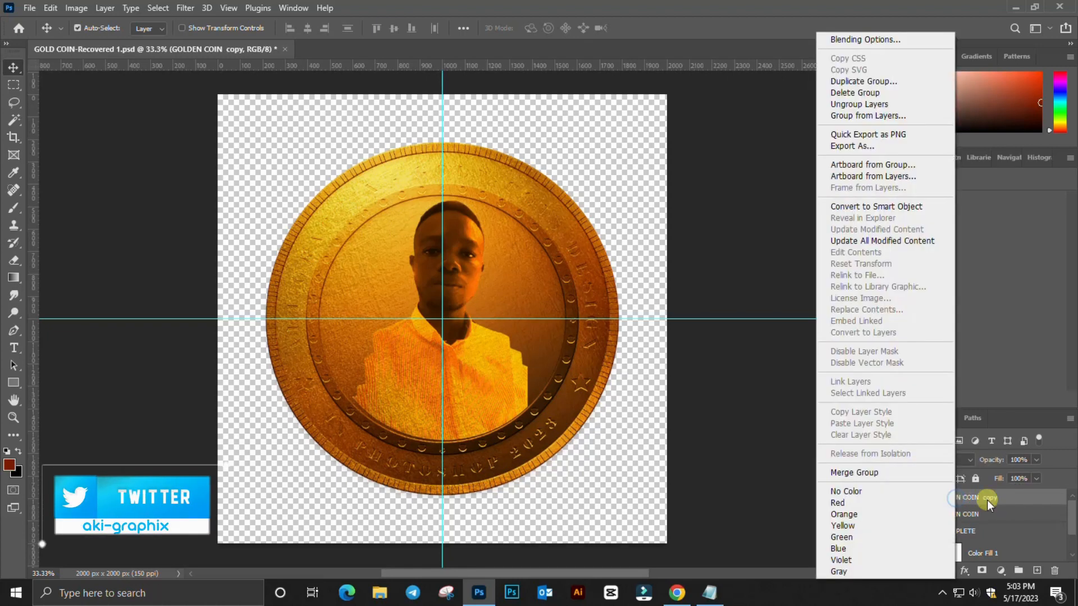
{"action": "left_click", "coordinate": [986, 500]}
{"action": "right_click", "coordinate": [971, 498]}
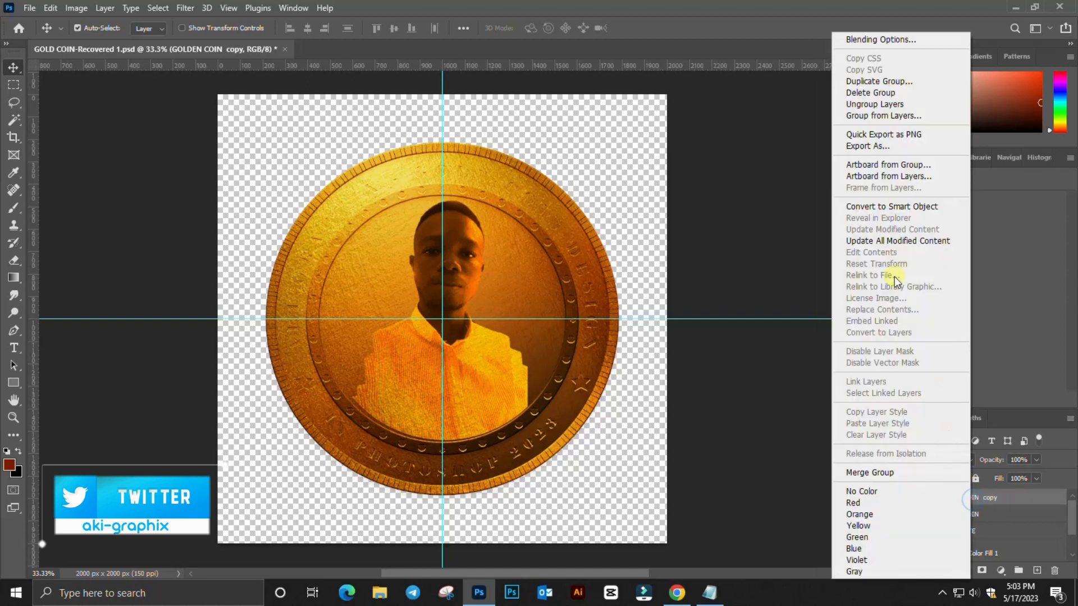
{"action": "left_click", "coordinate": [901, 209]}
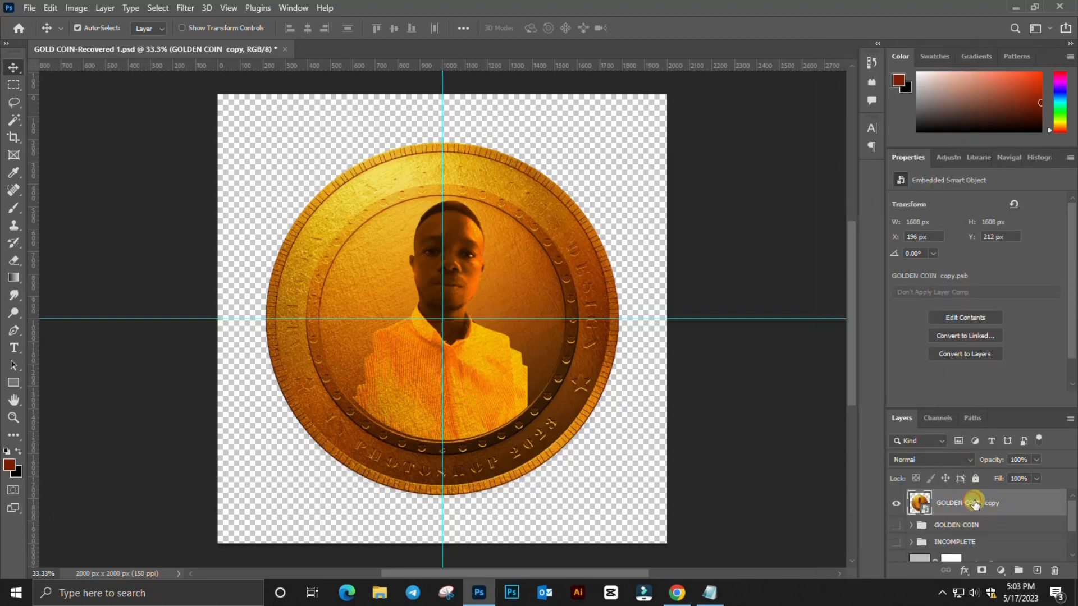
Step: Start a Camera Raw Filter on the GOLDEN COIN copy with Temperature +38, Texture +100 and Clarity +22
{"action": "left_click", "coordinate": [183, 8]}
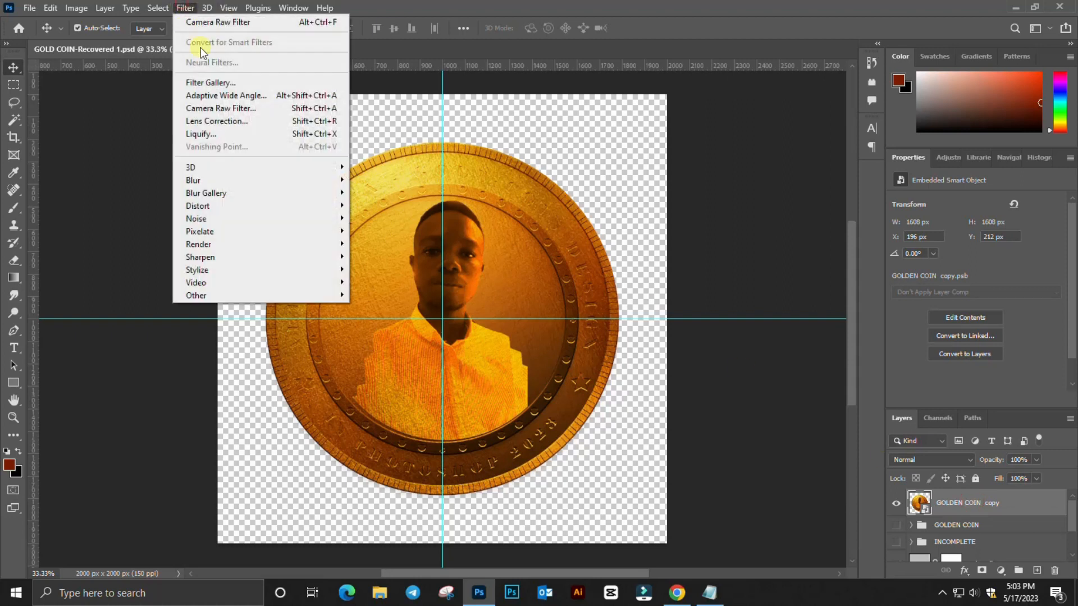
{"action": "left_click", "coordinate": [219, 108]}
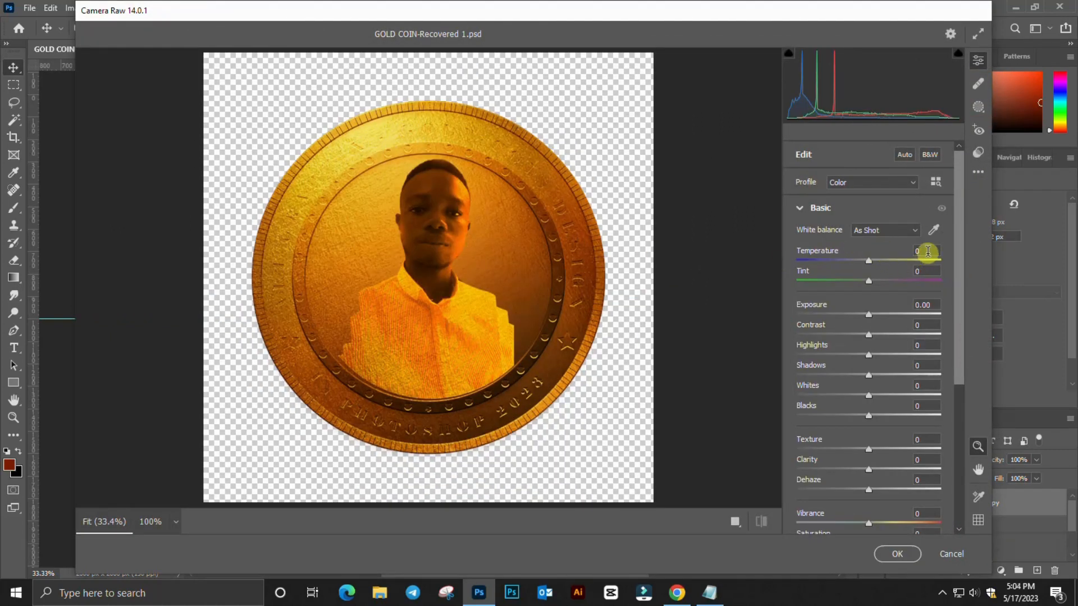
{"action": "type", "text": "38"}
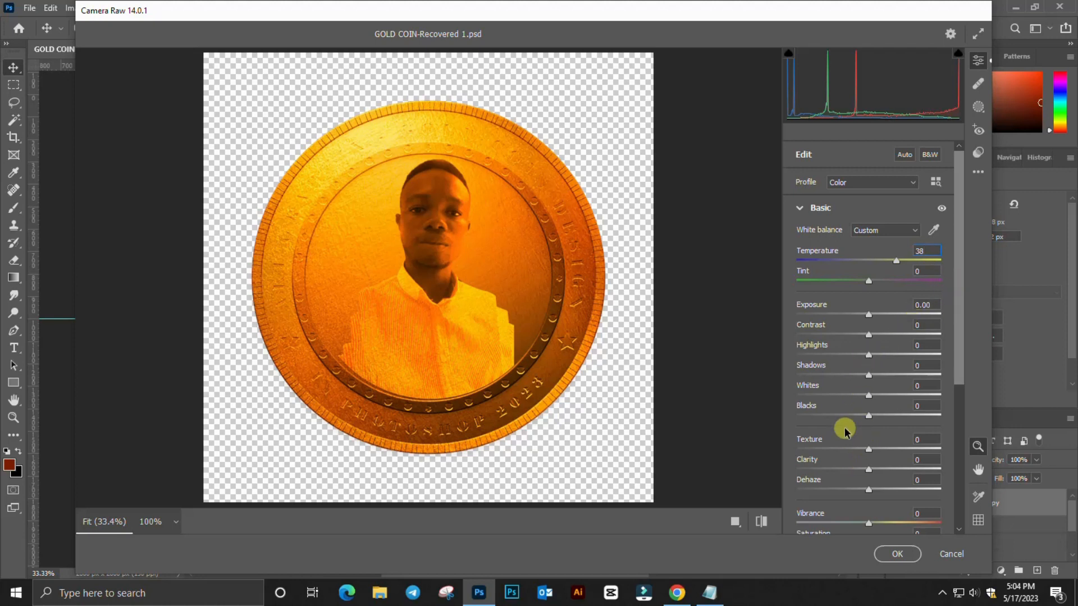
{"action": "left_click", "coordinate": [869, 451]}
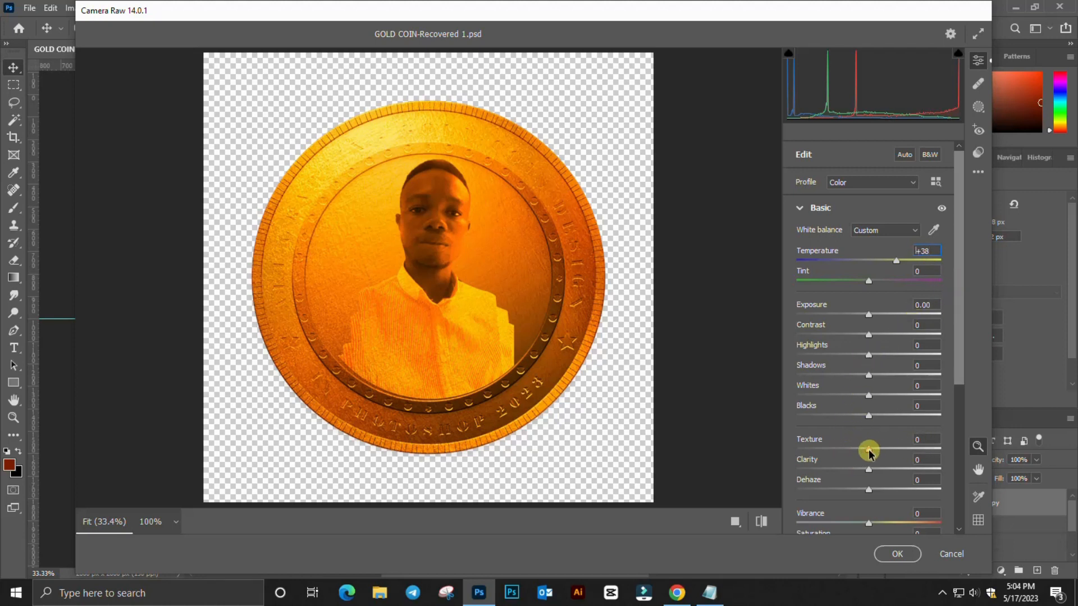
{"action": "left_click_drag", "start_coordinate": [894, 454], "coordinate": [960, 467]}
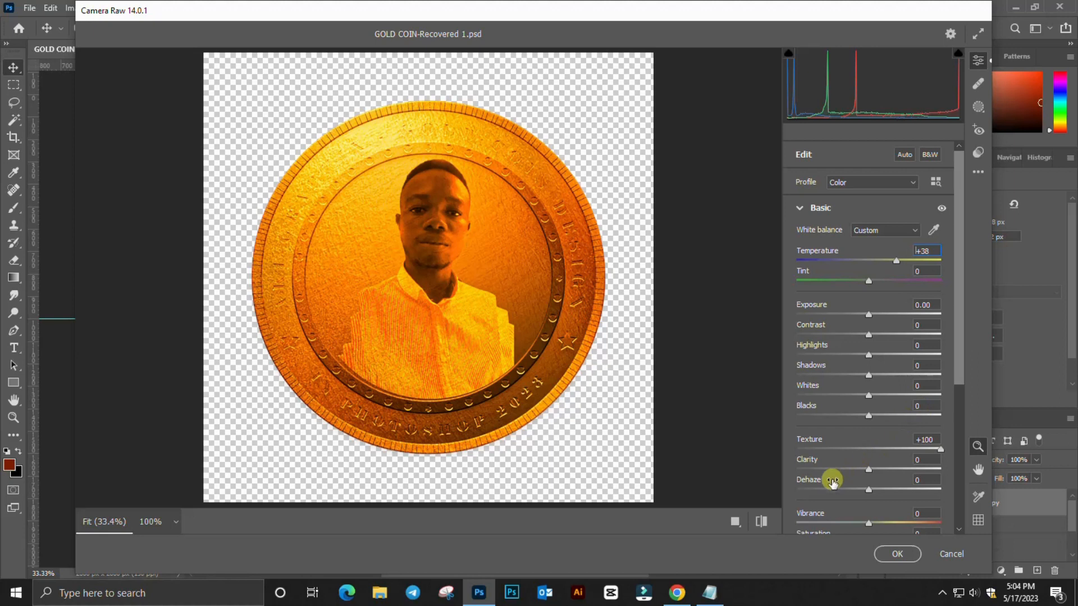
{"action": "left_click_drag", "start_coordinate": [870, 472], "coordinate": [887, 501]}
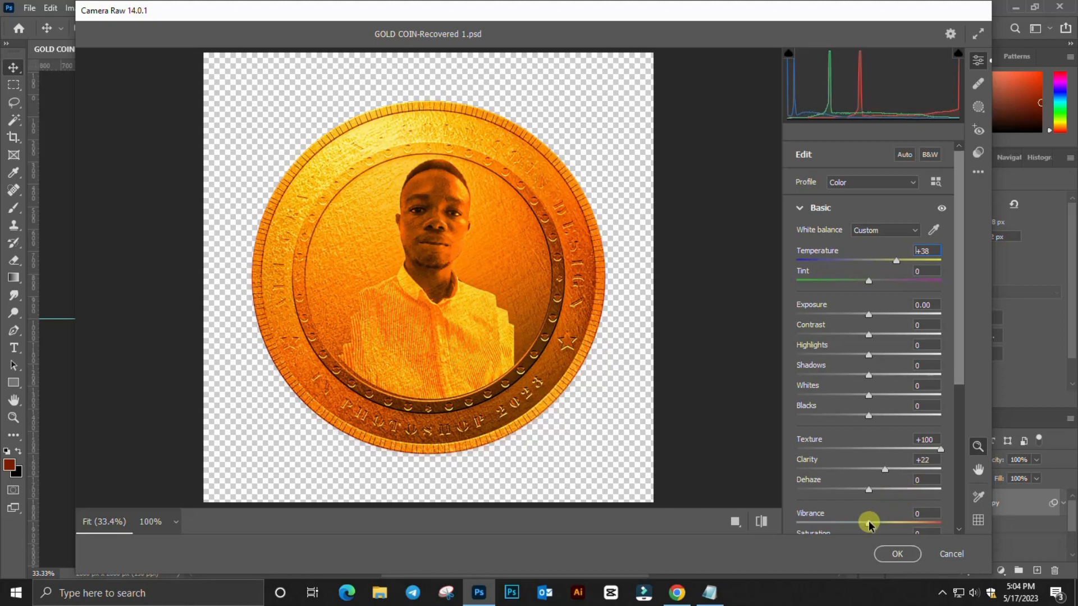
Step: Set Vibrance to +44 and Saturation to +2 in Camera Raw and apply the filter to the coin
{"action": "left_click_drag", "start_coordinate": [870, 527], "coordinate": [905, 541]}
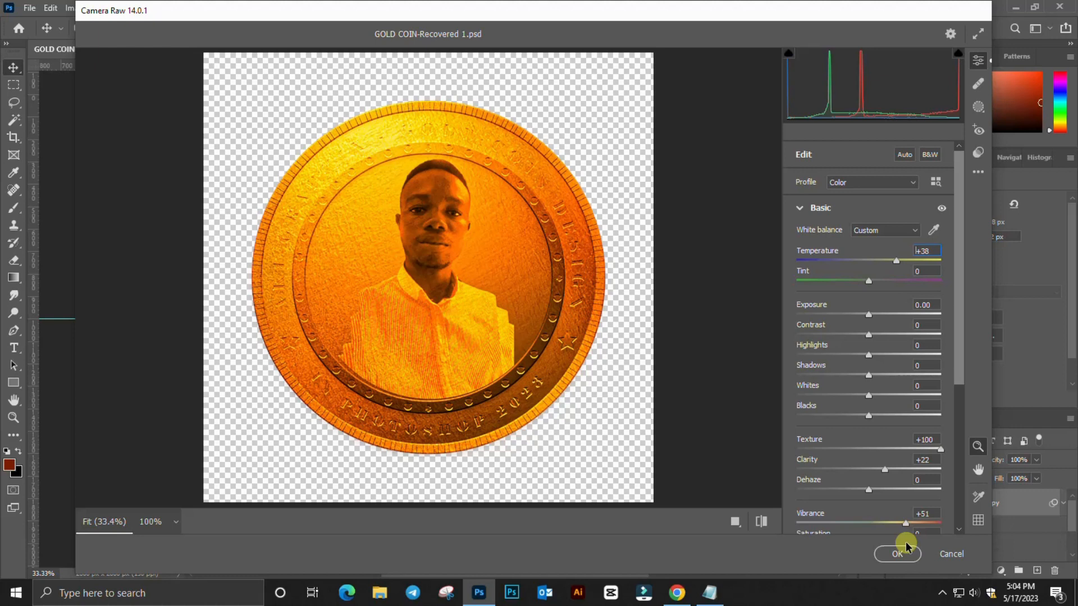
{"action": "left_click_drag", "start_coordinate": [905, 541], "coordinate": [901, 545]}
{"action": "scroll", "coordinate": [918, 493], "scroll_direction": "down", "scroll_amount": 3}
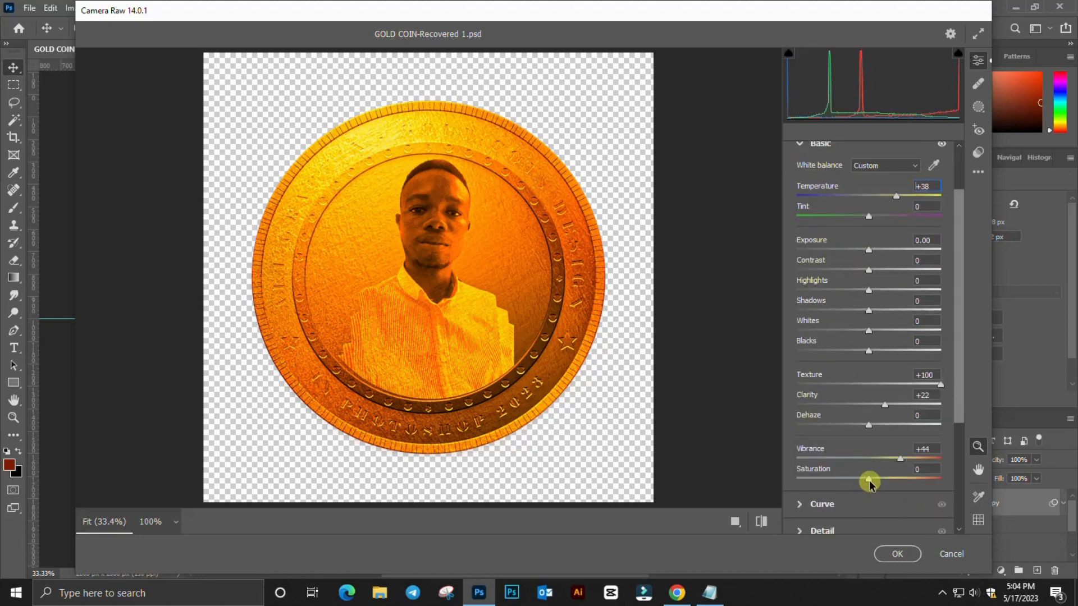
{"action": "mouse_move", "coordinate": [870, 484]}
{"action": "left_mouse_down"}
{"action": "mouse_move", "coordinate": [916, 494]}
{"action": "mouse_move", "coordinate": [854, 498]}
{"action": "mouse_move", "coordinate": [871, 501]}
{"action": "left_mouse_up"}
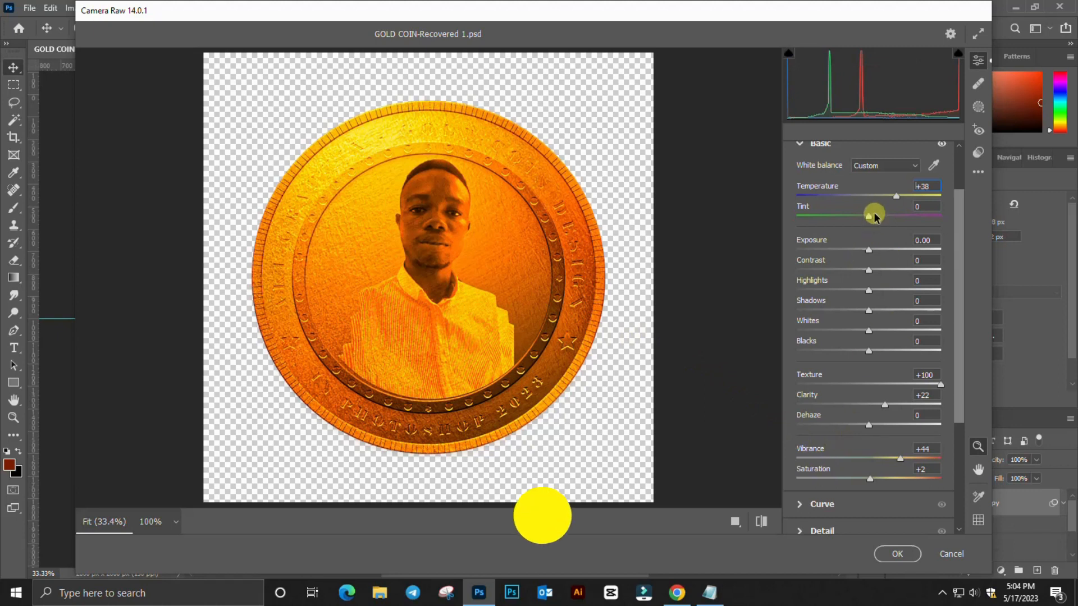
{"action": "scroll", "coordinate": [890, 241], "scroll_direction": "up", "scroll_amount": 3}
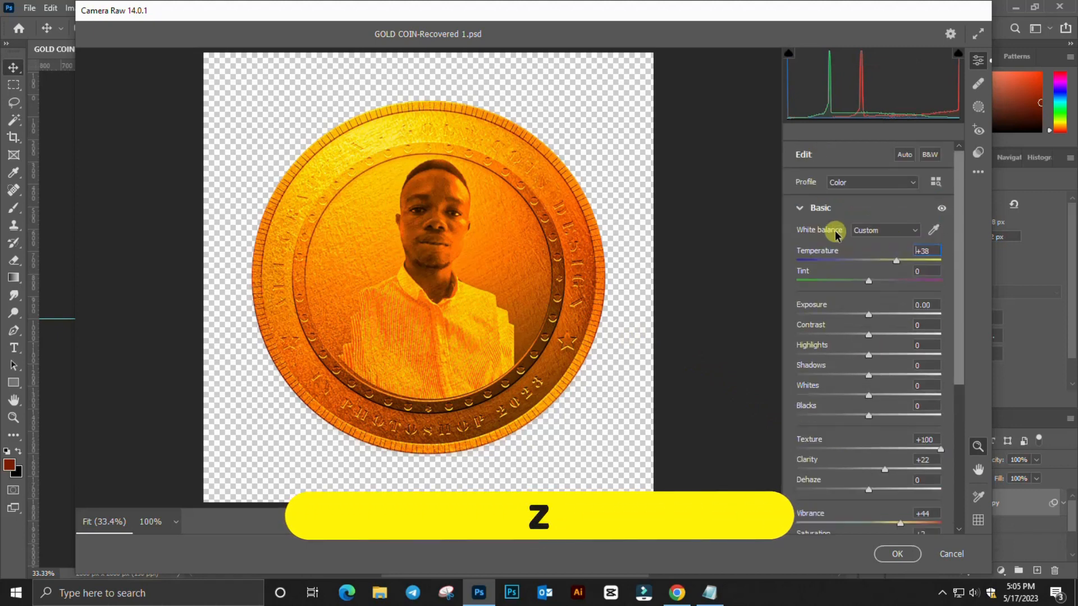
{"action": "scroll", "coordinate": [886, 250], "scroll_direction": "down", "scroll_amount": 2}
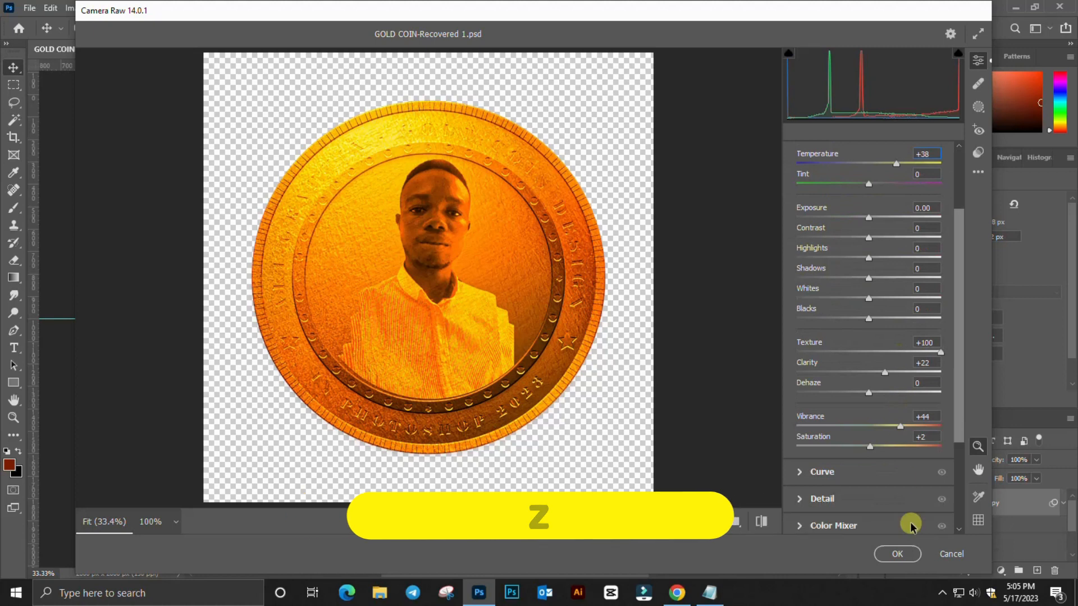
{"action": "left_click", "coordinate": [898, 554]}
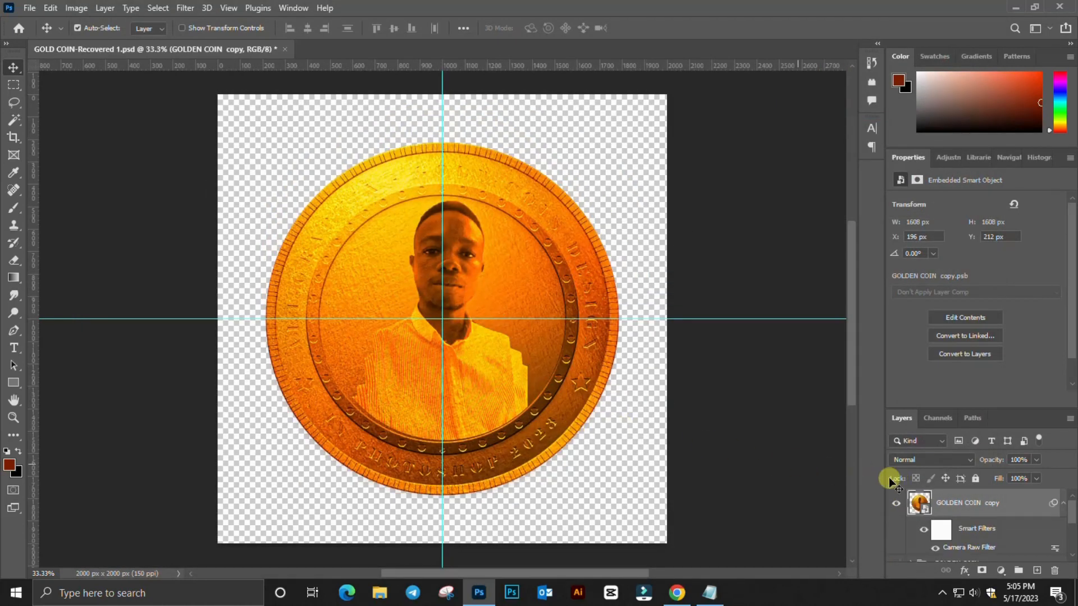
Step: Collapse the GOLDEN COIN copy's smart filter list and make the black background layer visible
{"action": "left_click", "coordinate": [1062, 503]}
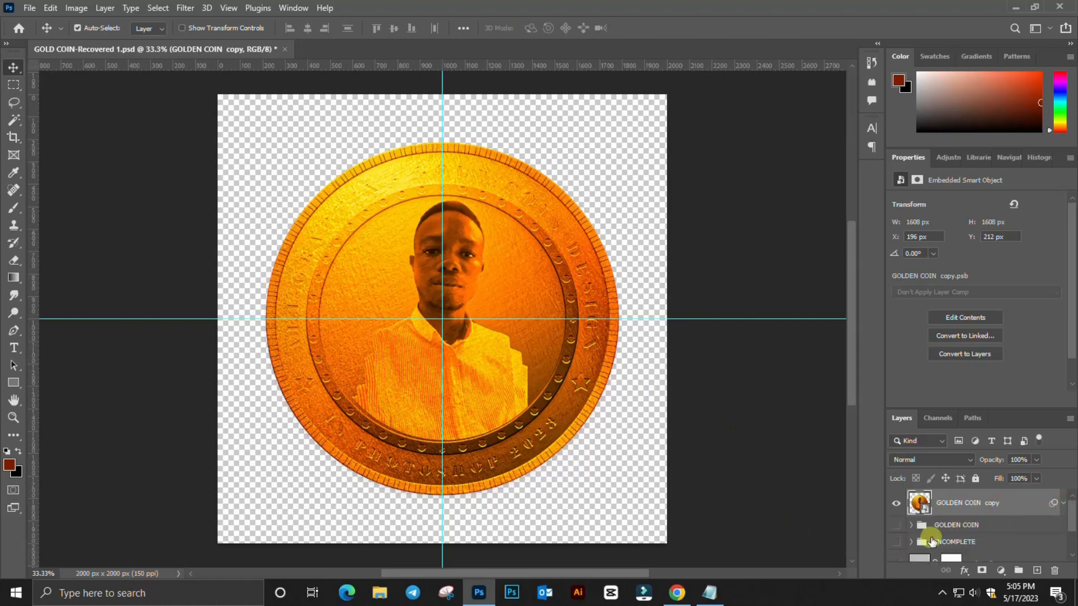
{"action": "scroll", "coordinate": [931, 537], "scroll_direction": "down", "scroll_amount": 1}
{"action": "left_click", "coordinate": [892, 547]}
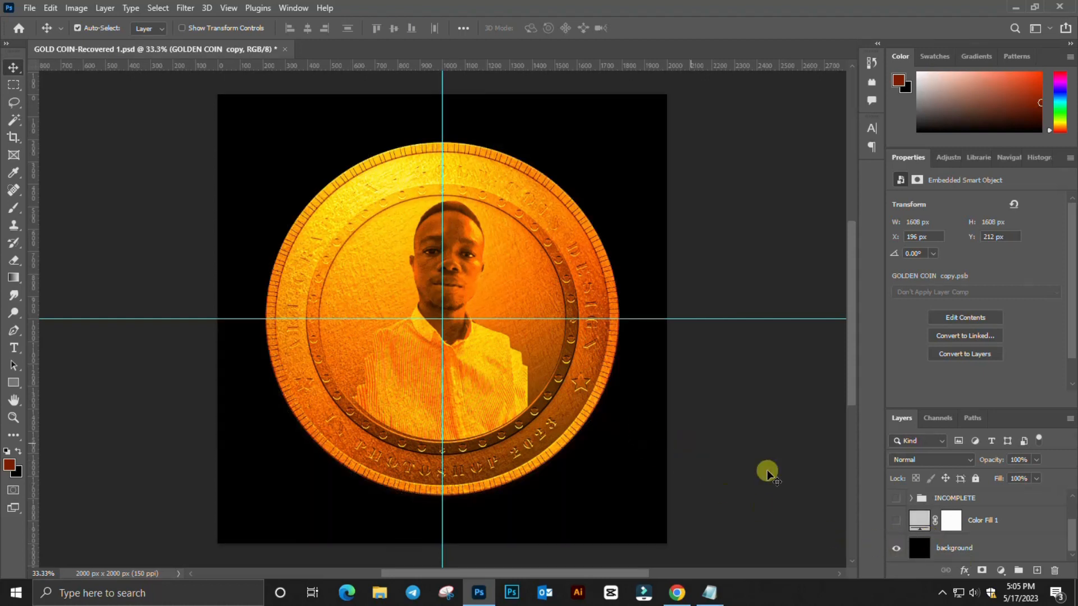
{"action": "scroll", "coordinate": [919, 520], "scroll_direction": "up", "scroll_amount": 1}
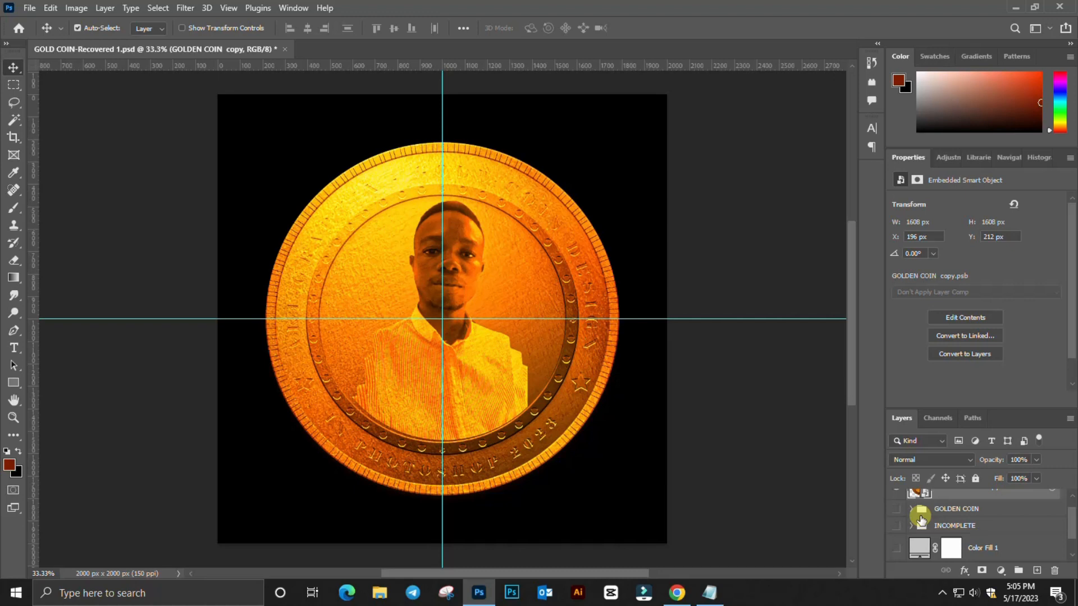
{"action": "scroll", "coordinate": [921, 520], "scroll_direction": "up", "scroll_amount": 1}
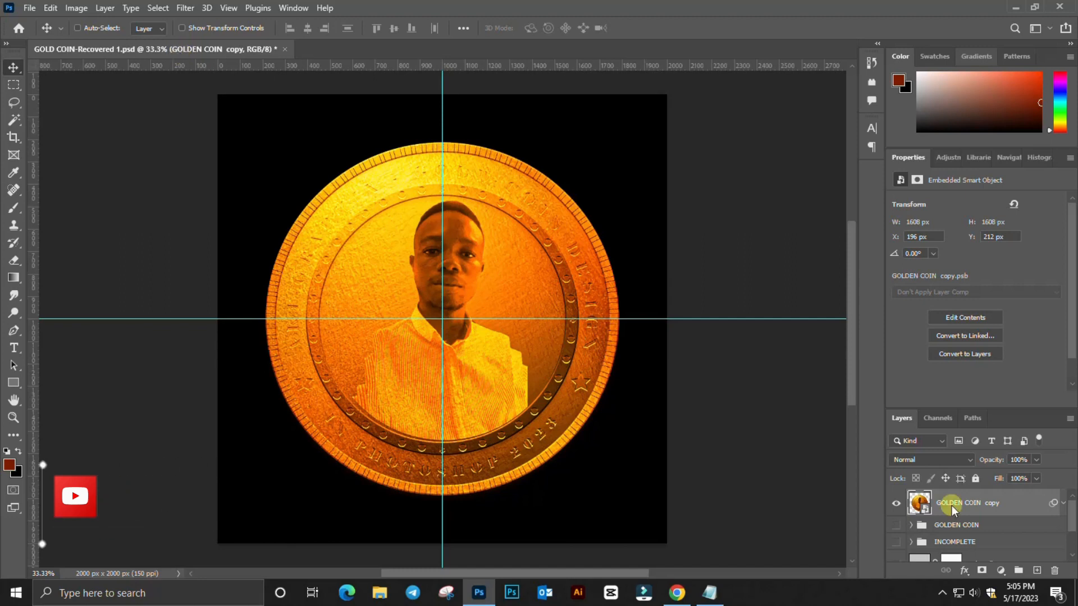
Step: Start saving the coin document under a new file name, GOLD COIN TUTORIALS
{"action": "key", "text": "ctrl+shift+s"}
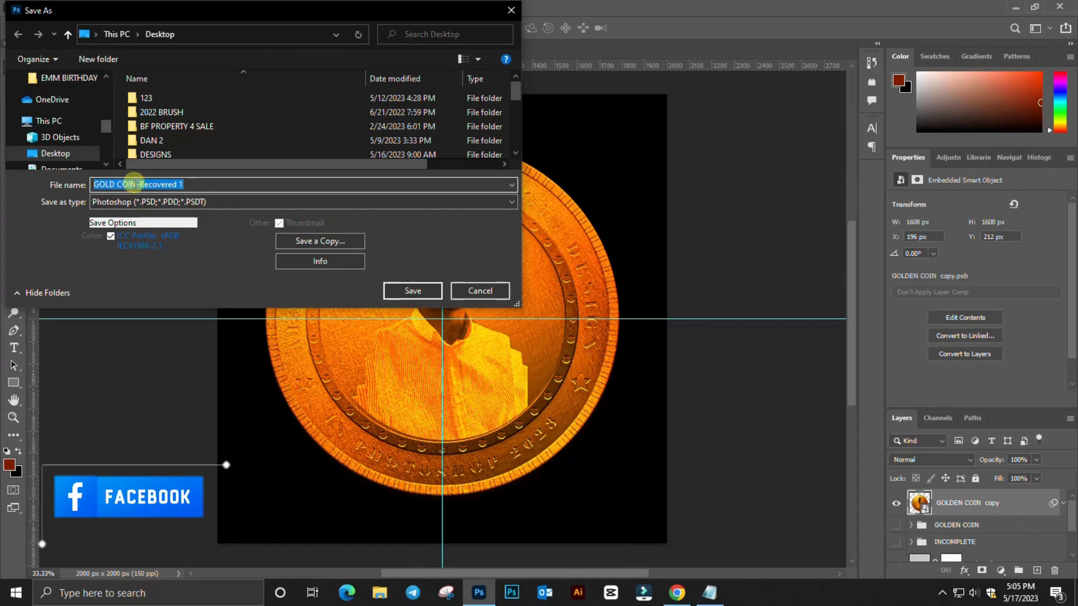
{"action": "left_click_drag", "start_coordinate": [137, 185], "coordinate": [205, 191]}
{"action": "key", "text": "BackSpace"}
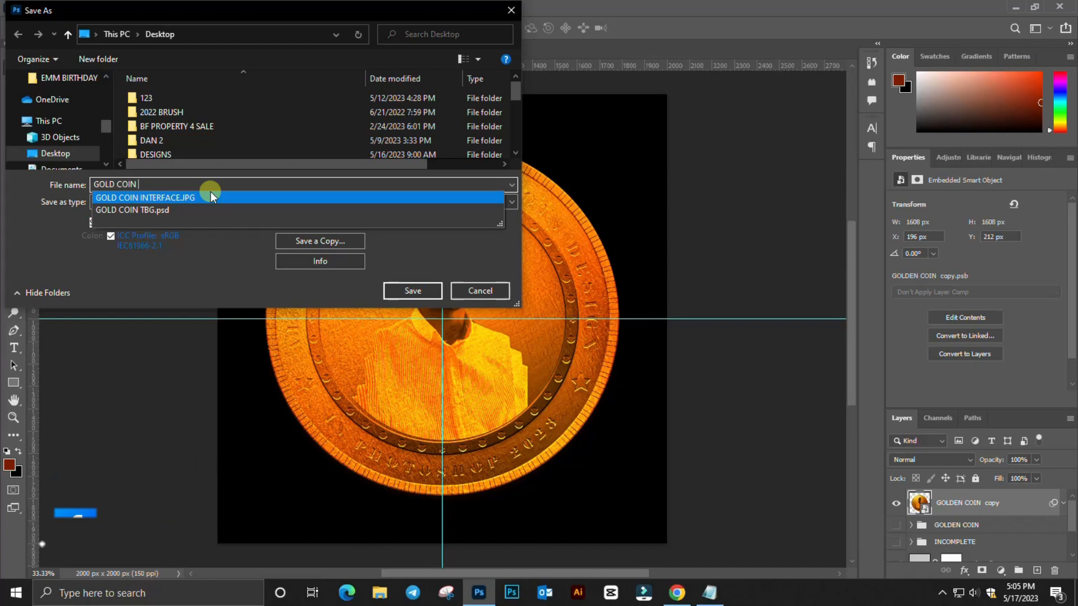
{"action": "type", "text": "t"}
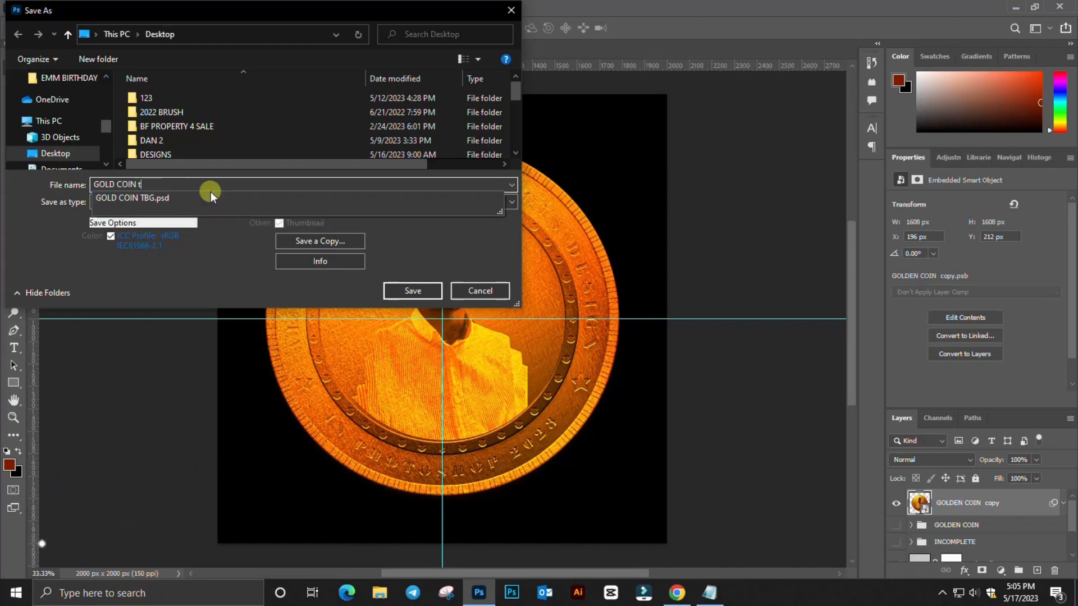
{"action": "key", "text": "BackSpace"}
{"action": "type", "text": "TU"}
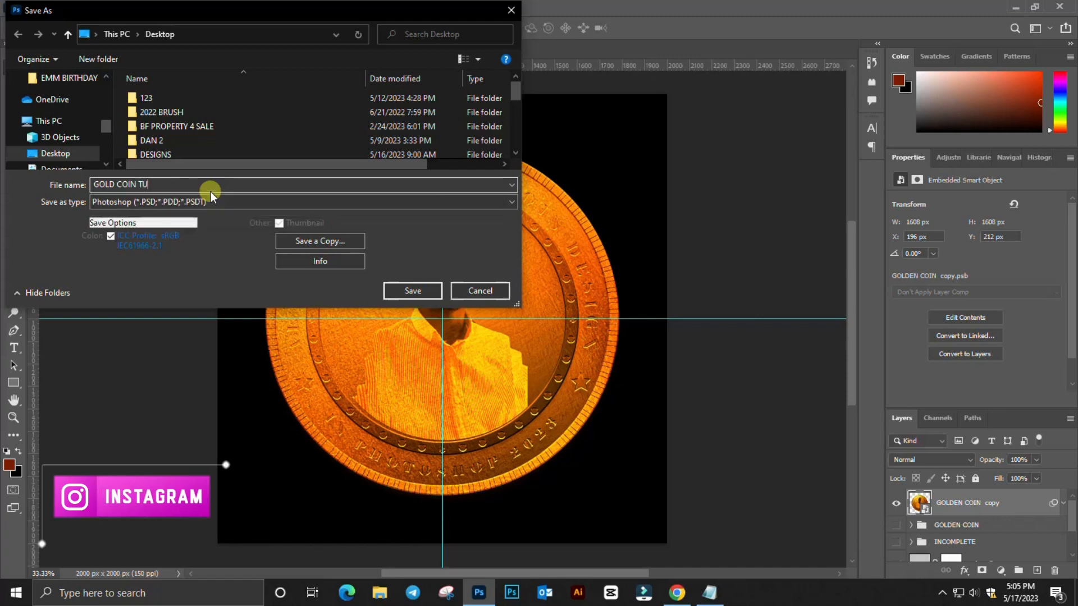
{"action": "type", "text": "TORIALS"}
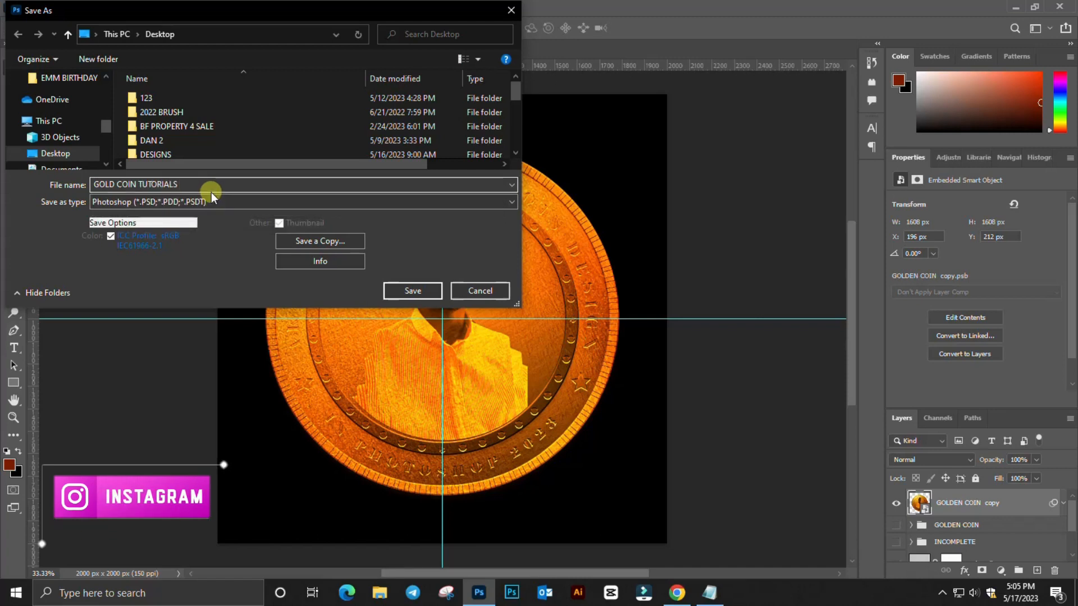
Step: Switch to saving a copy and store it on the Desktop in Photoshop format with layers, accepting the format options
{"action": "left_click_drag", "start_coordinate": [197, 182], "coordinate": [53, 189]}
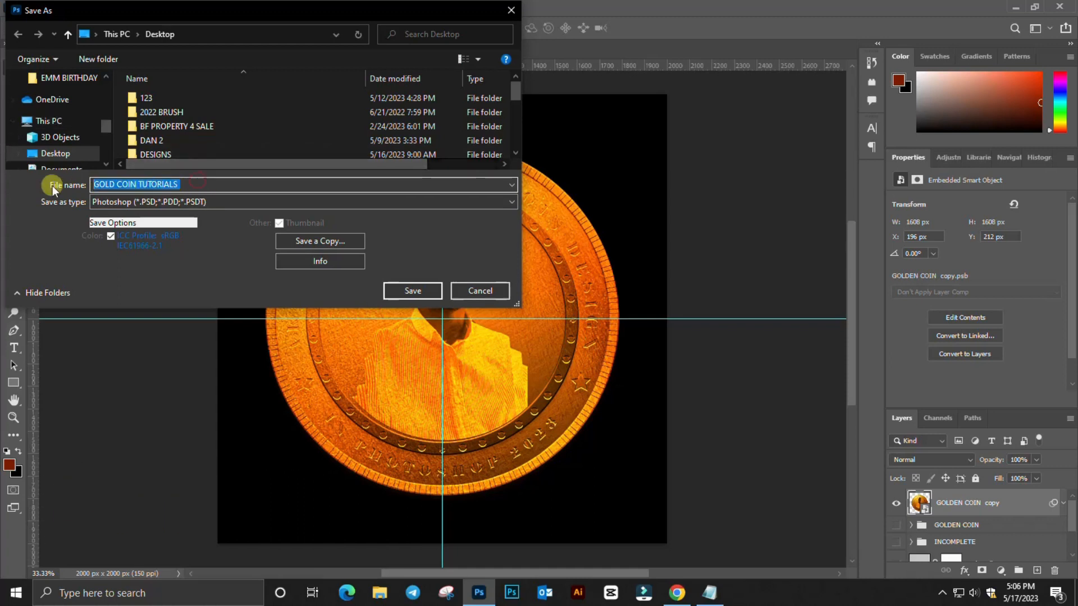
{"action": "left_click", "coordinate": [308, 240]}
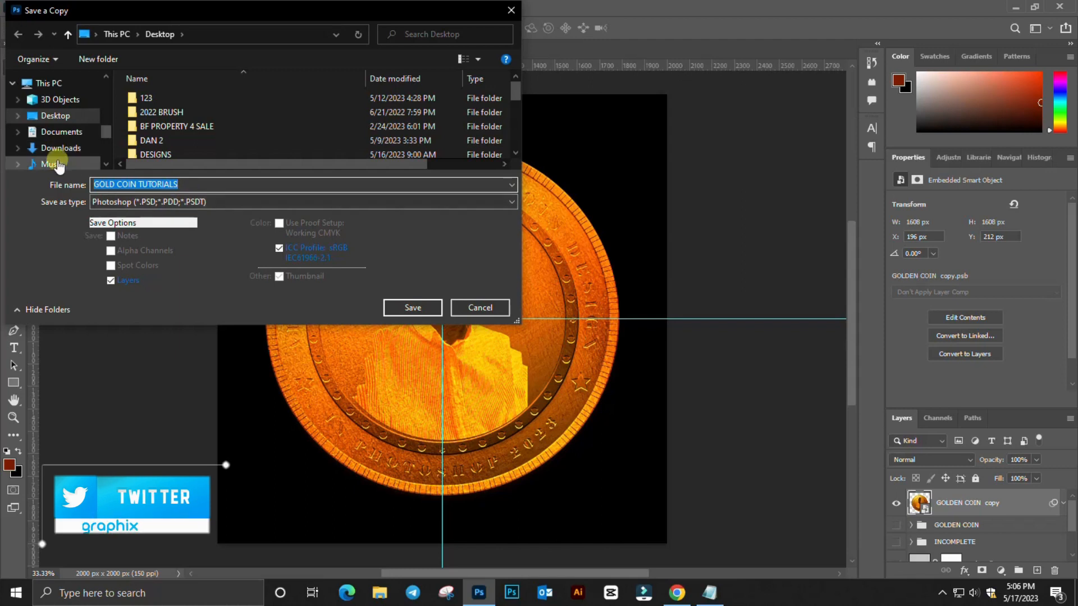
{"action": "left_click", "coordinate": [55, 116]}
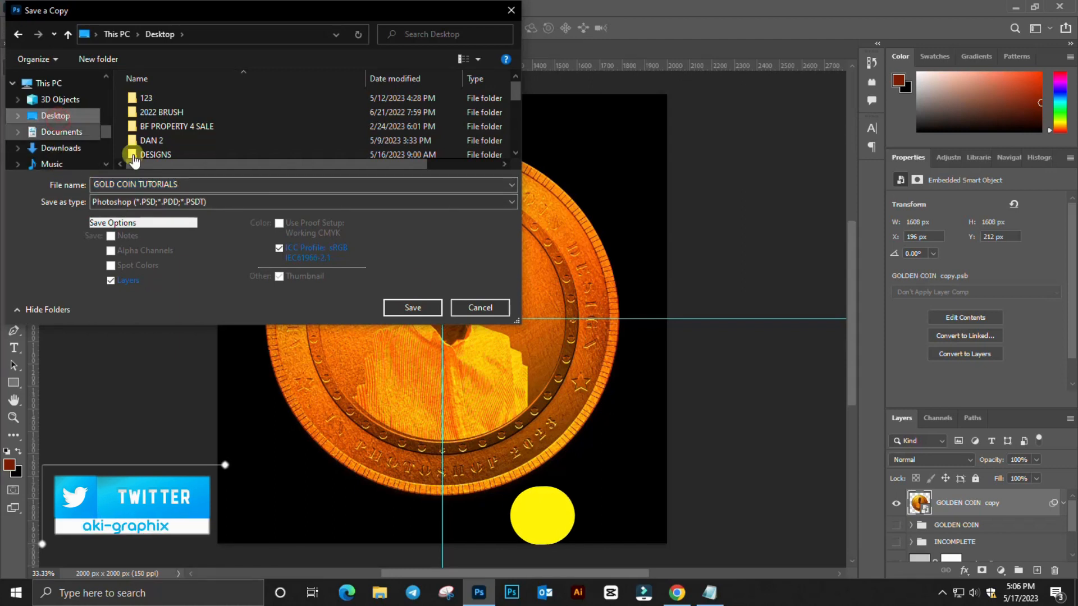
{"action": "left_click", "coordinate": [419, 305]}
{"action": "left_click", "coordinate": [671, 162]}
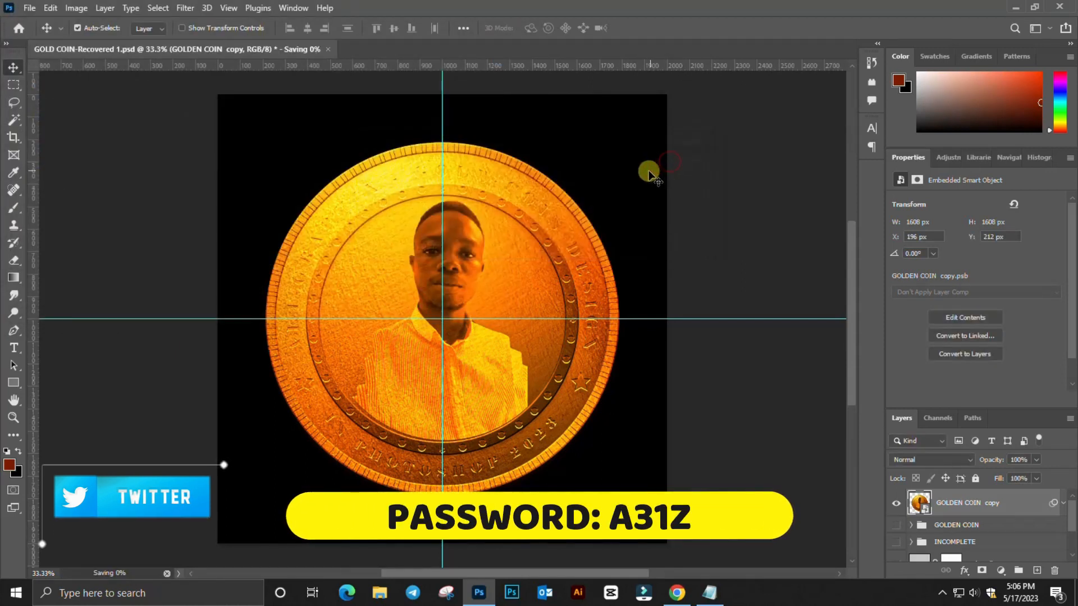